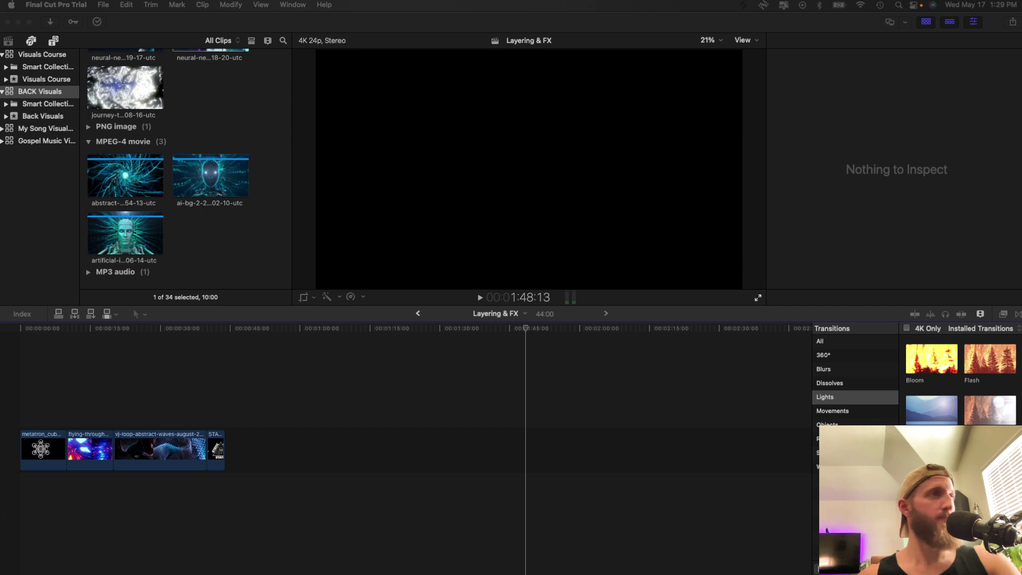
Step: Focus Final Cut Pro and return the playhead to the start of the Layering & FX project
left_click(311, 379)
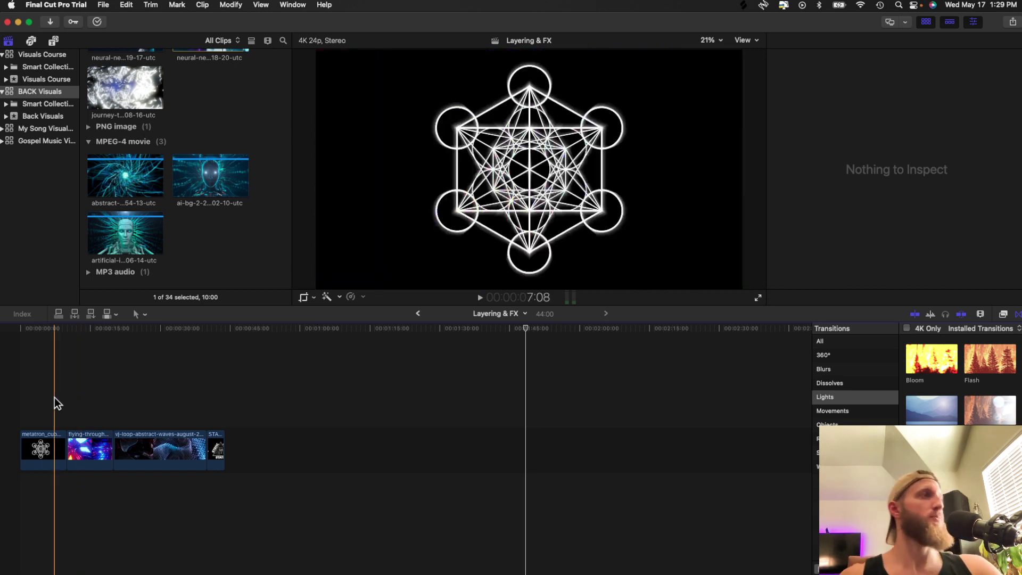
left_click(25, 390)
key("super+6")
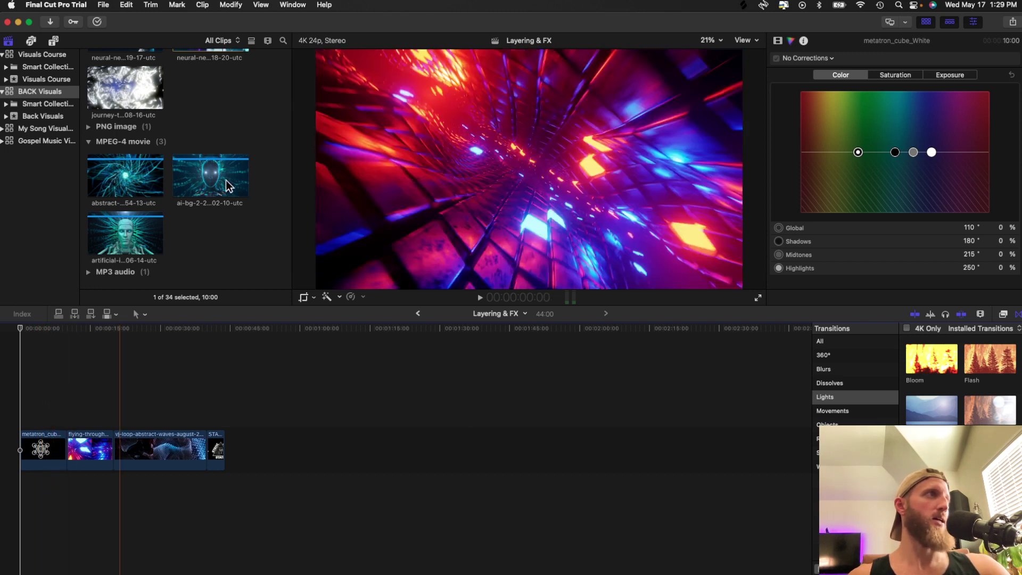
Step: Transcode metatron_cube_White to create both optimized and proxy media
scroll(222, 220, "up", 5)
scroll(222, 219, "up", 10)
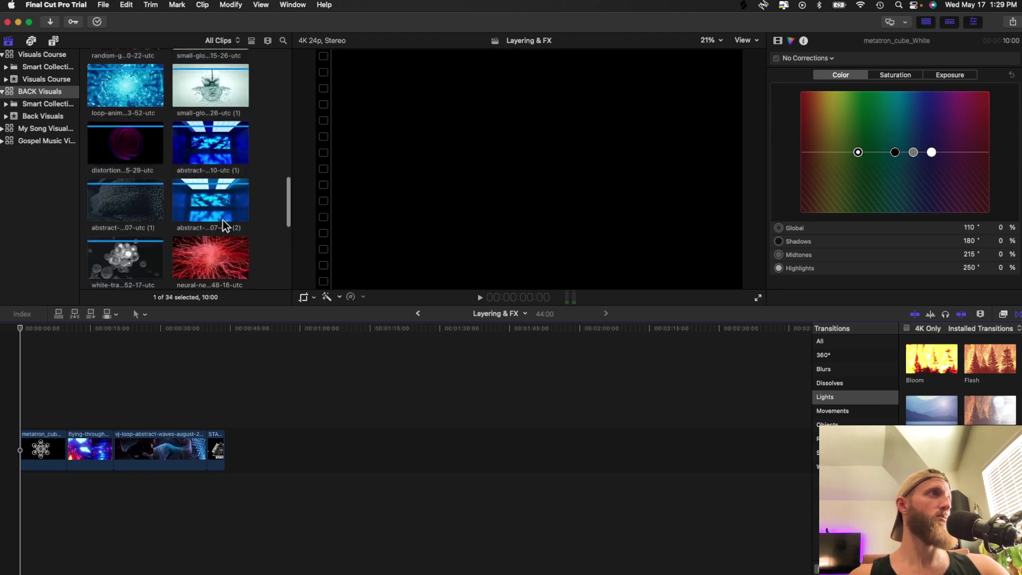
scroll(222, 219, "up", 3)
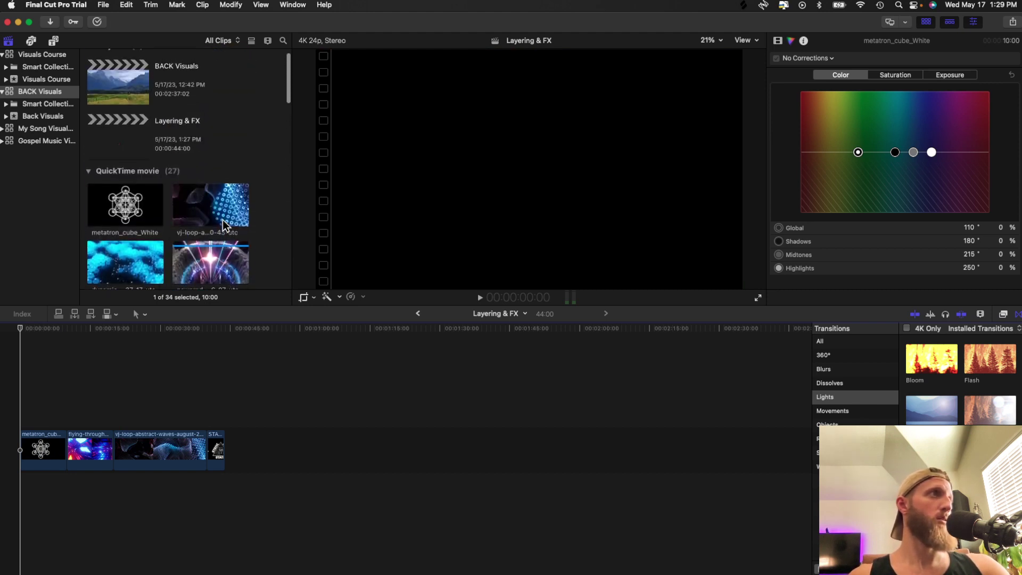
left_click(154, 203)
right_click(126, 202)
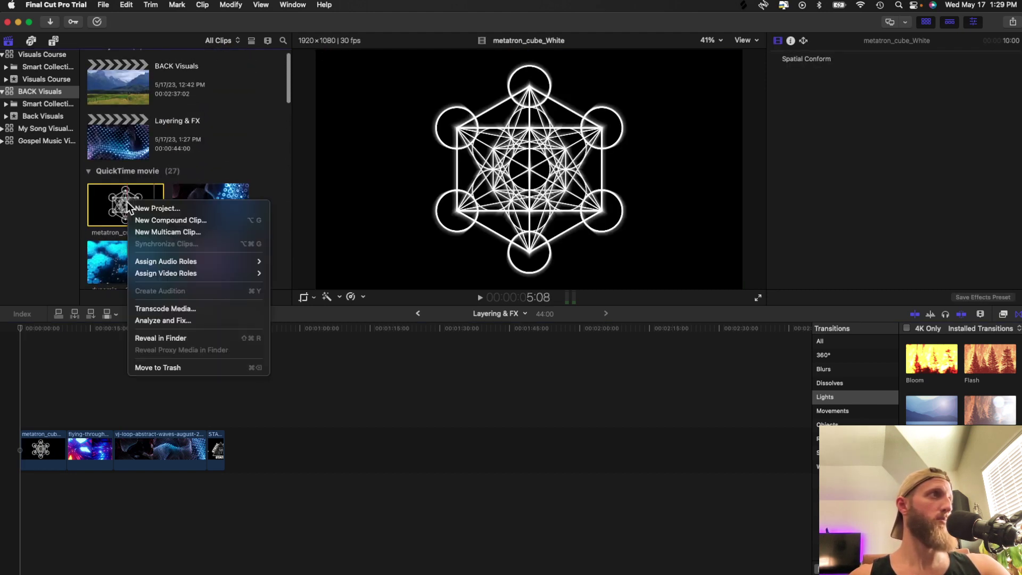
left_click(173, 309)
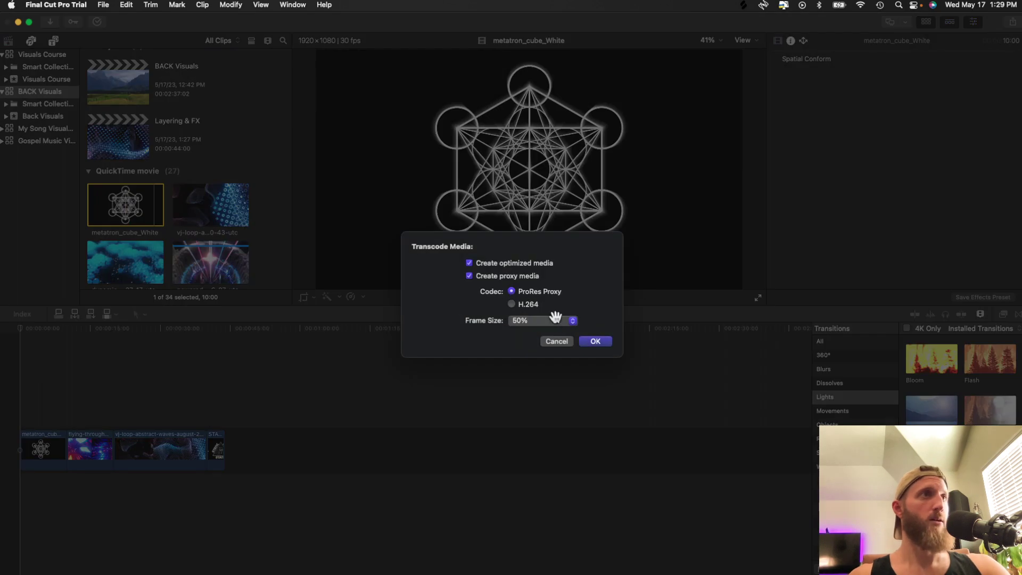
left_click(592, 341)
Step: Transcode the vj-loop abstract waves clip to create optimized media
scroll(168, 216, "down", 4)
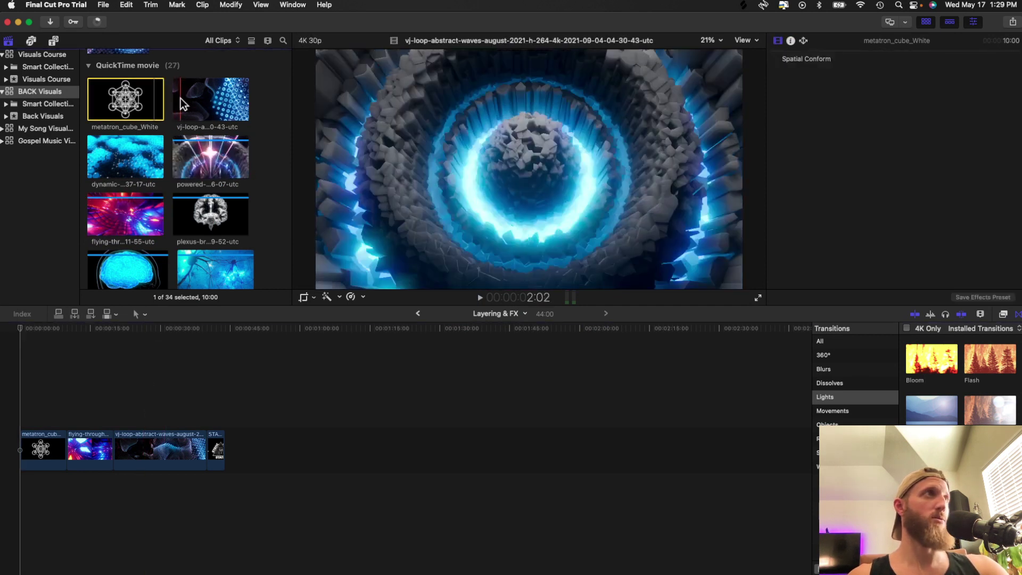
right_click(210, 99)
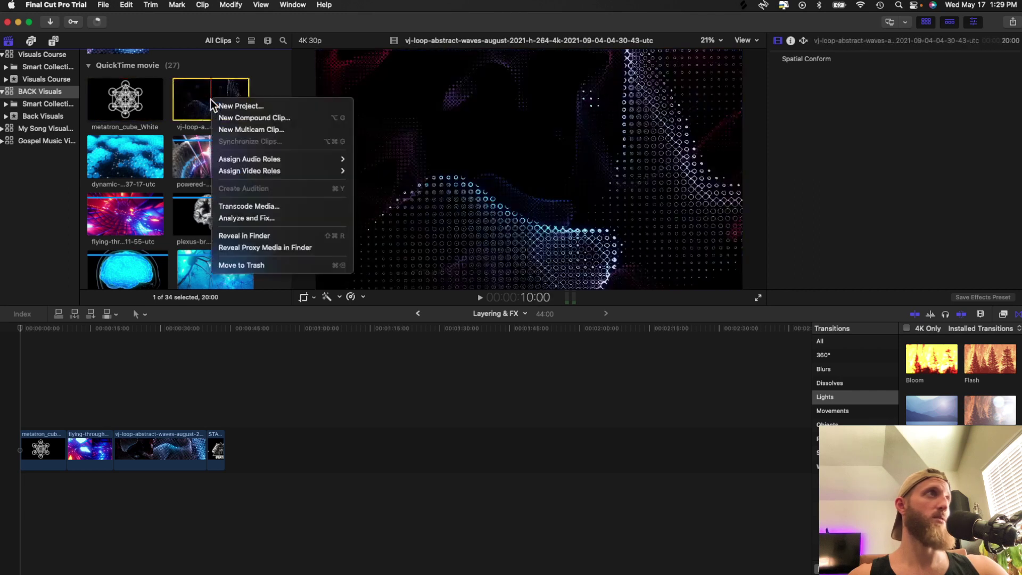
left_click(256, 206)
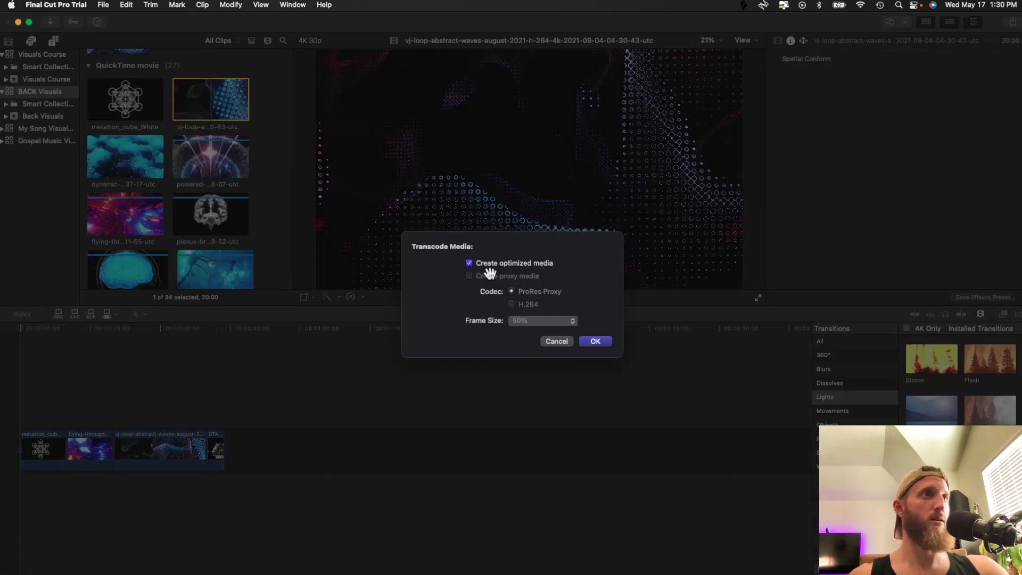
left_click(596, 342)
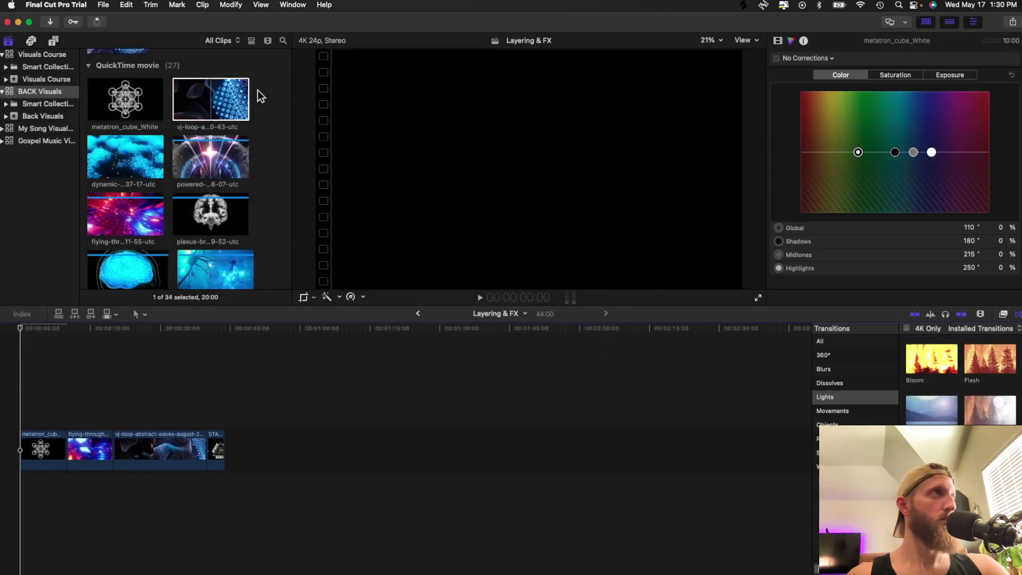
scroll(258, 90, "down", 10)
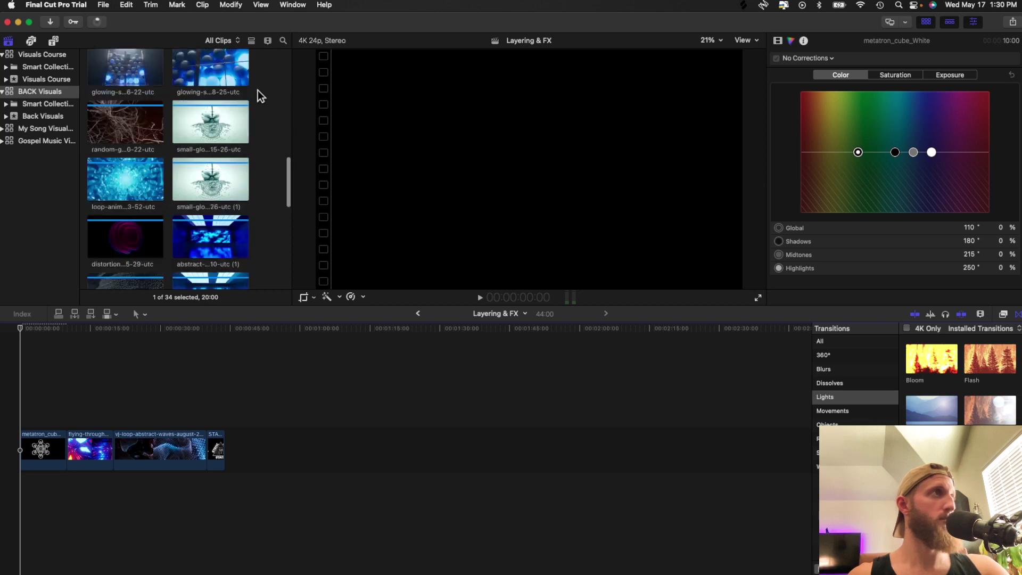
scroll(257, 90, "down", 10)
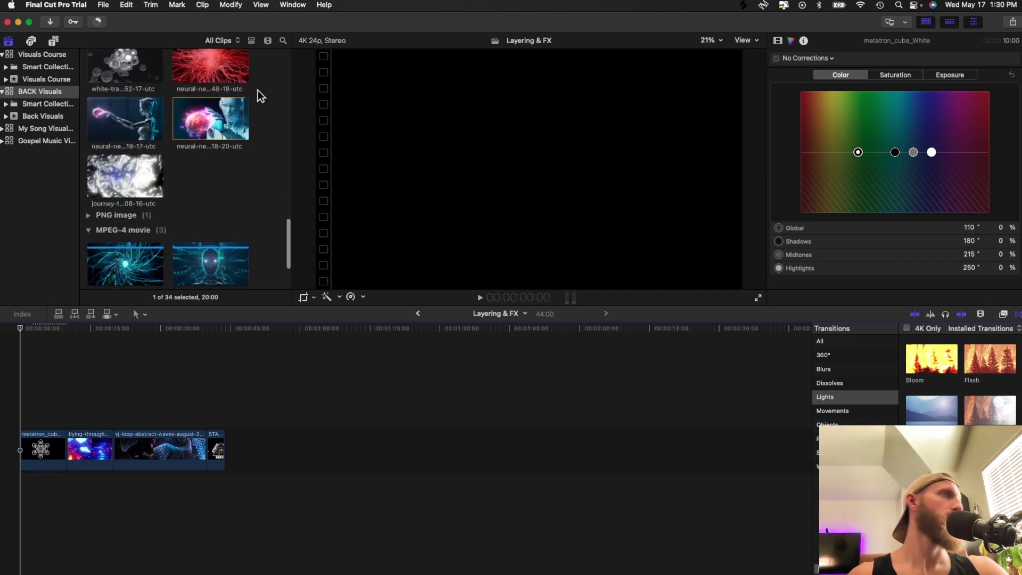
scroll(270, 183, "down", 3)
scroll(270, 184, "up", 20)
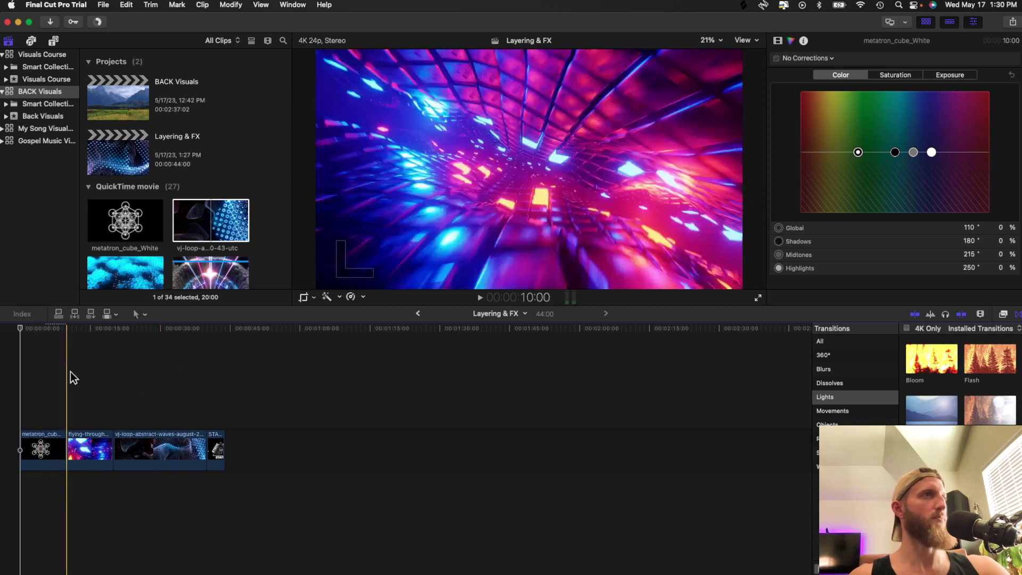
Step: Preview the project, then drag metatron_cube_White above the storyline as a connected clip
key("space")
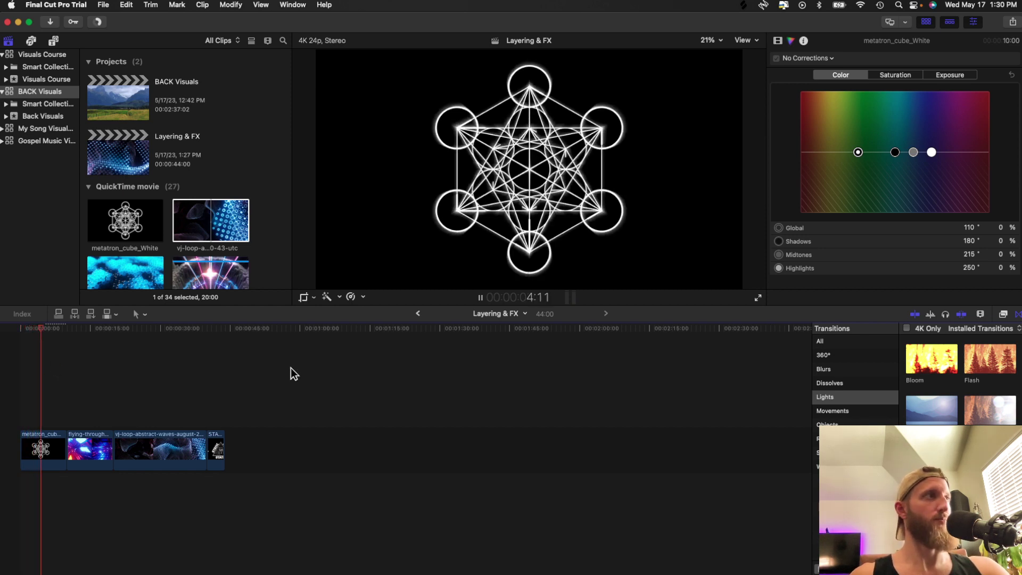
key("space")
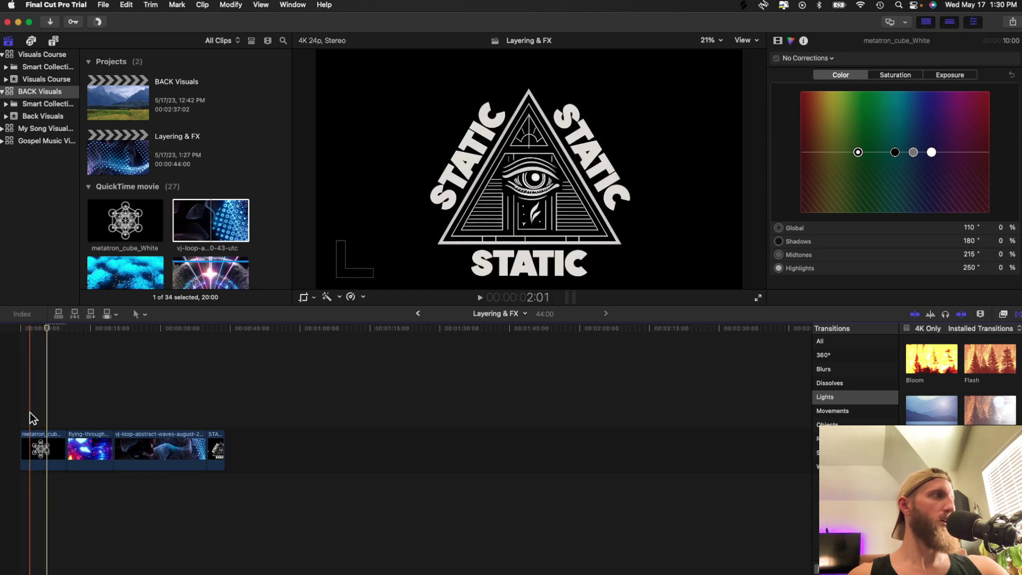
left_click_drag(42, 439, 43, 384)
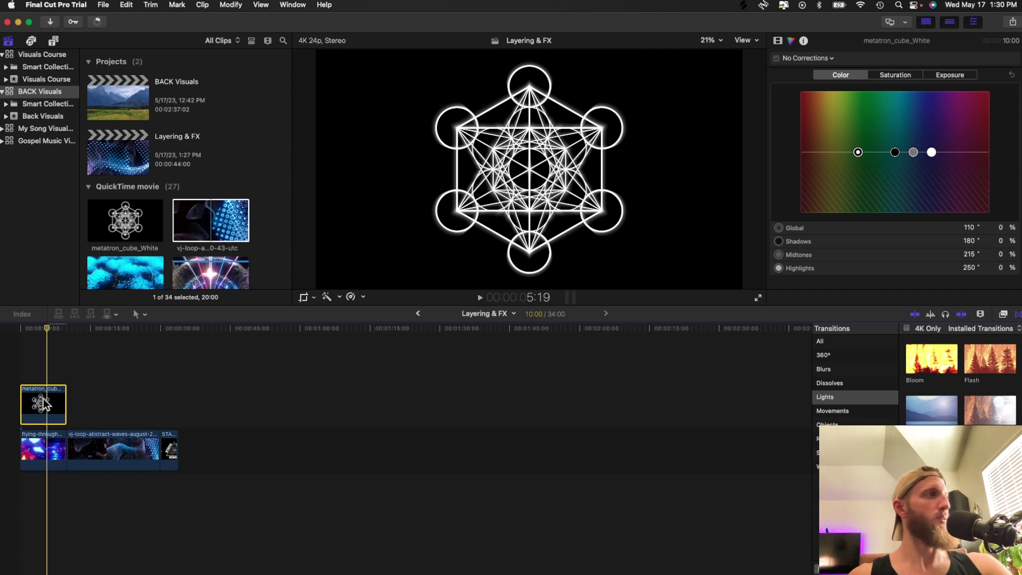
Step: In the metatron clip's Video inspector, set its Compositing Blend Mode to Screen
left_click(777, 41)
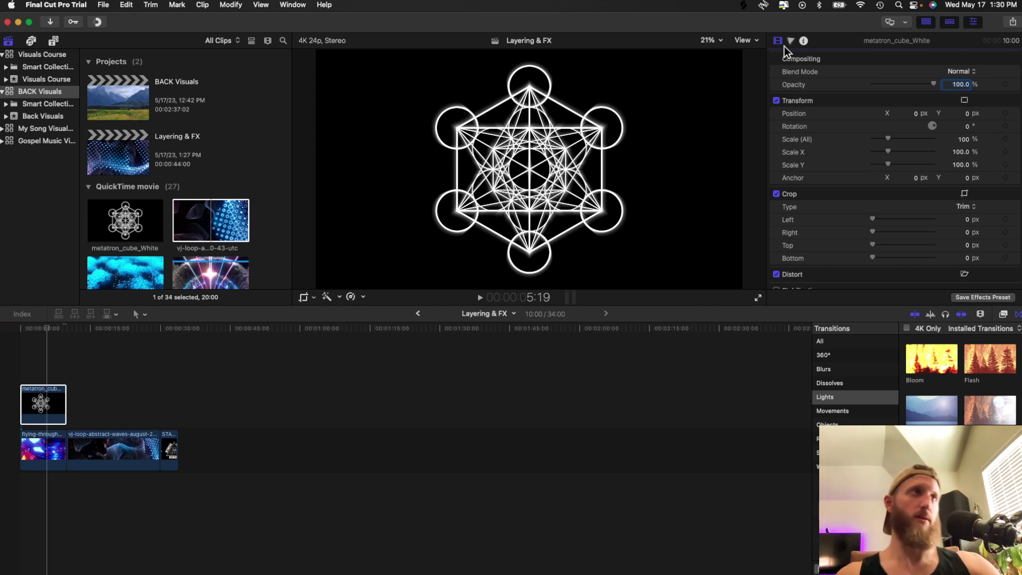
left_click(959, 71)
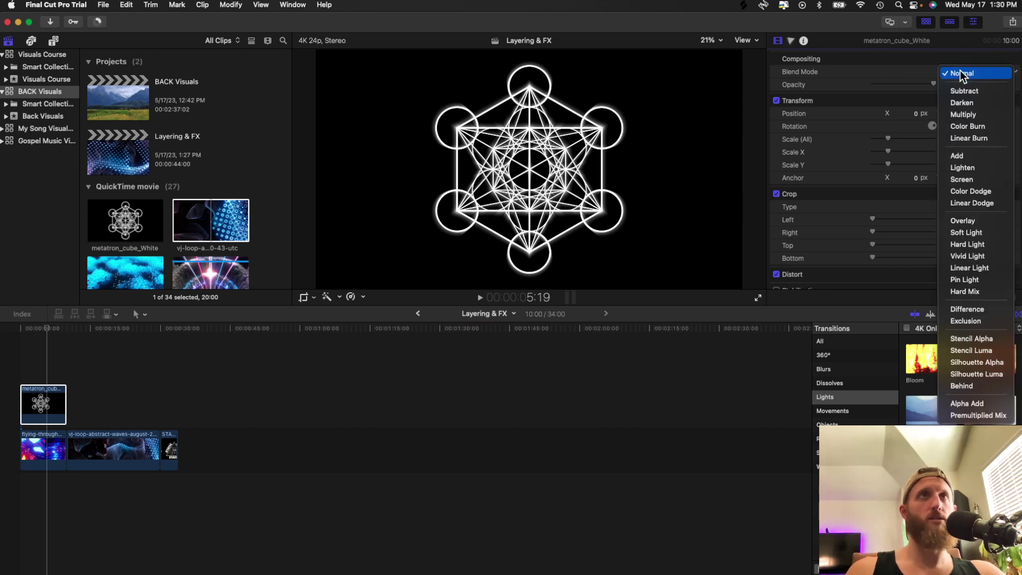
left_click(947, 71)
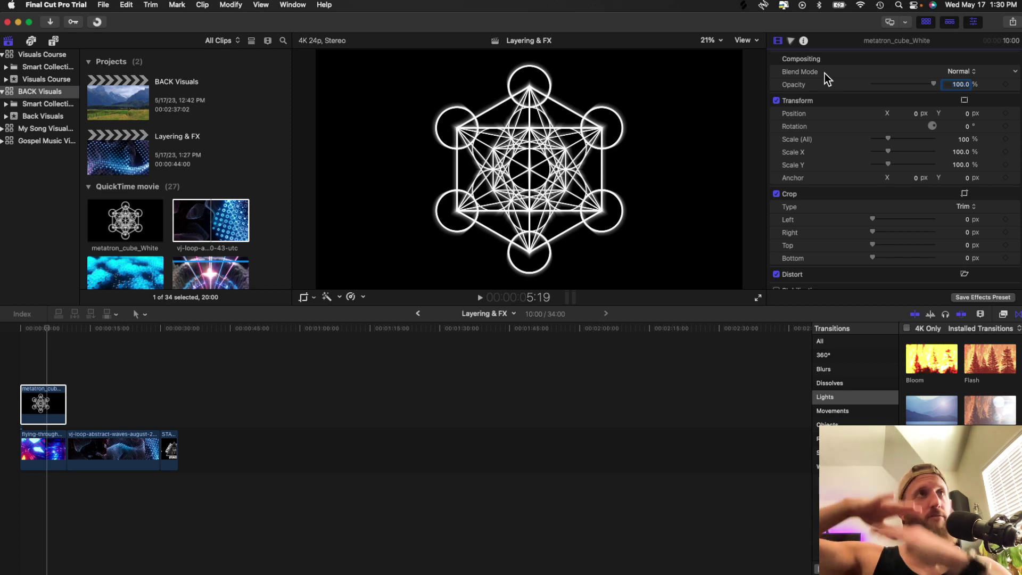
left_click(956, 71)
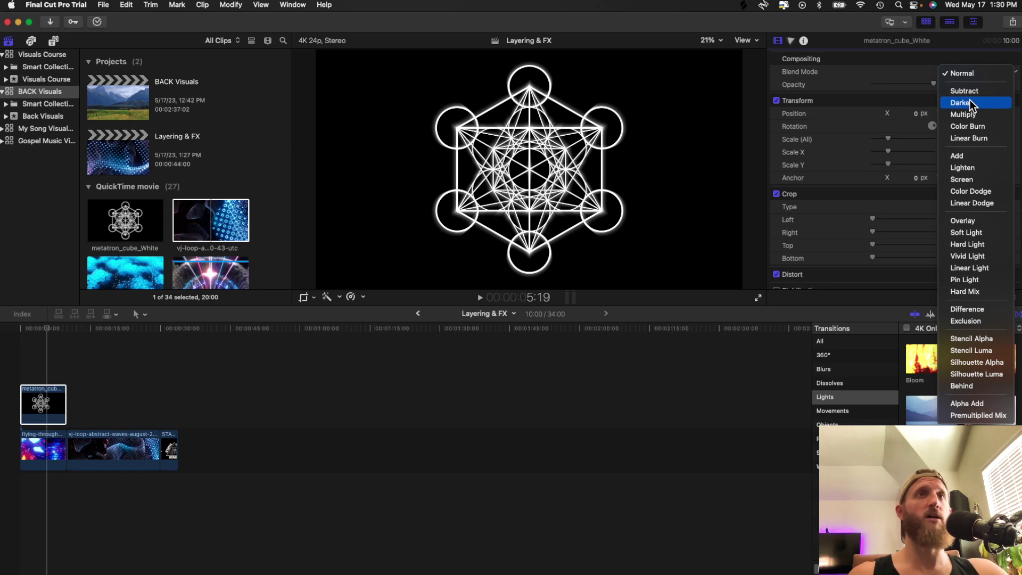
left_click(962, 182)
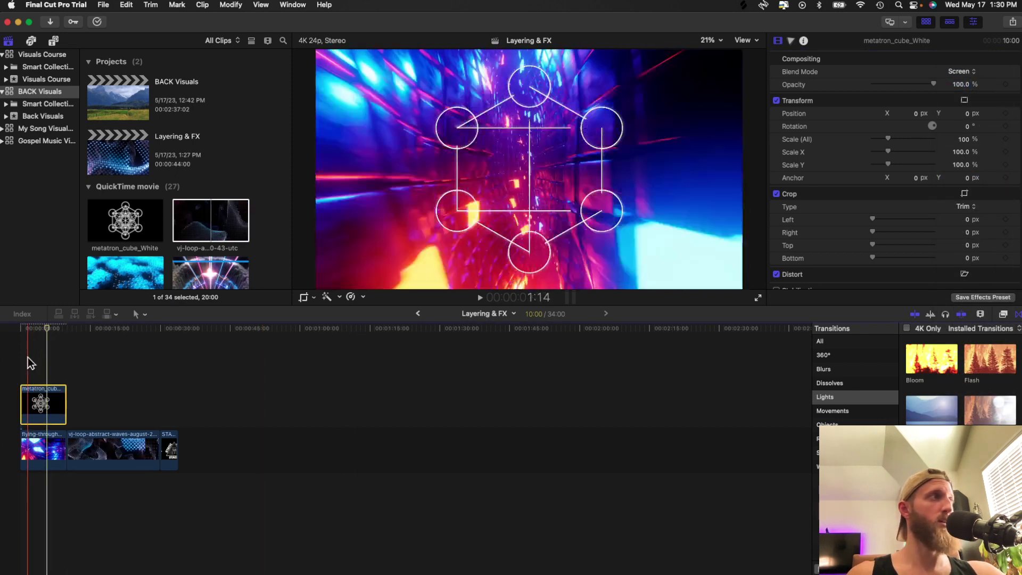
Step: Play the project from the start to preview the Screen blend
left_click(24, 356)
key("space")
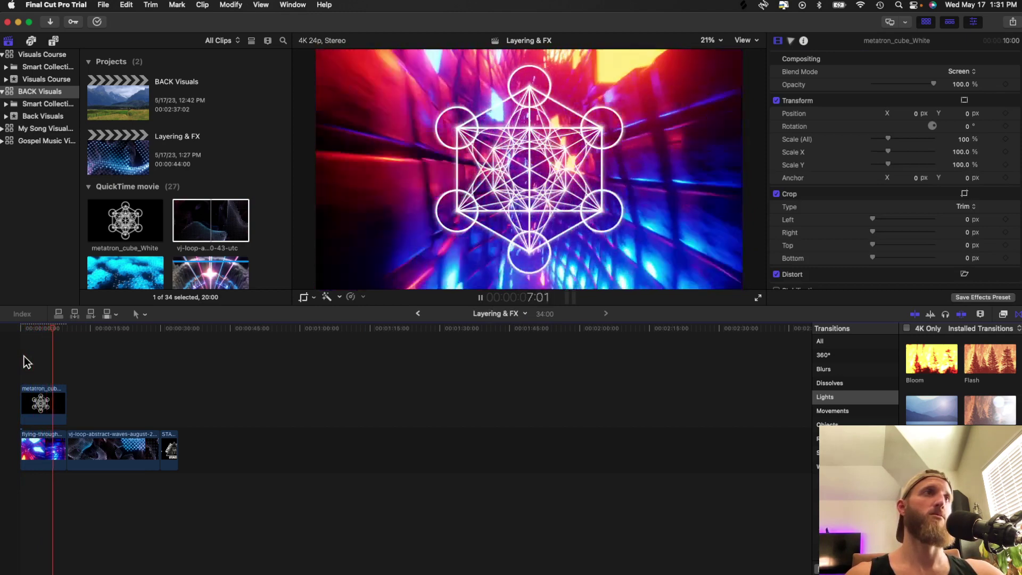
key("space")
Step: Change the metatron clip's blend mode to Overlay and play it back from the start
left_click(36, 357)
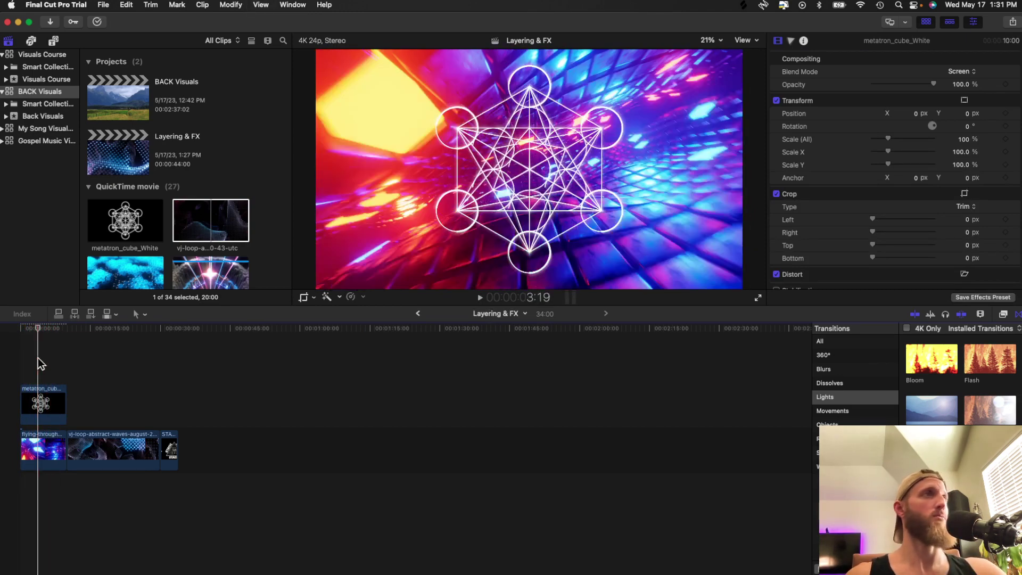
left_click(37, 398)
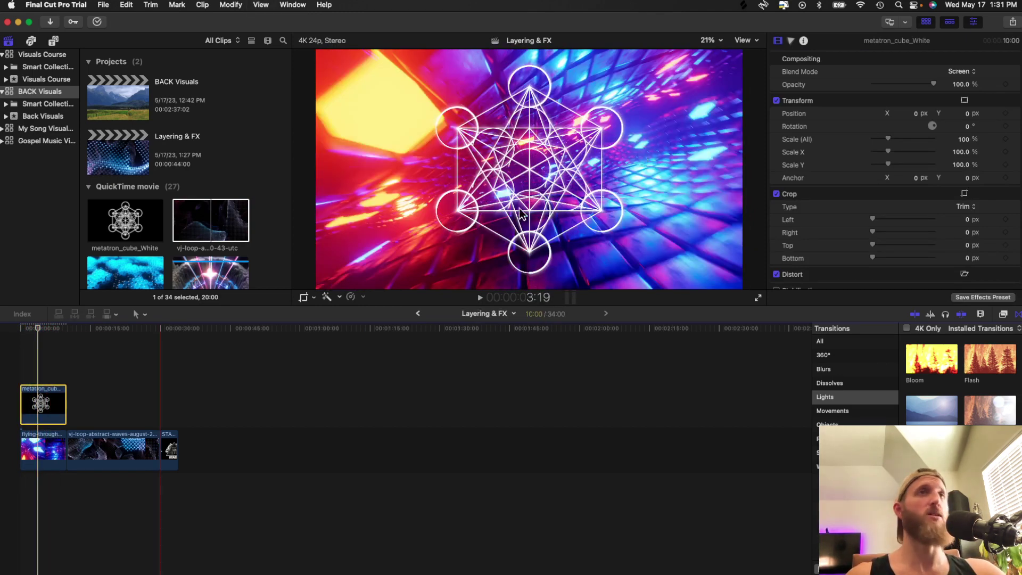
left_click(956, 72)
left_click(973, 111)
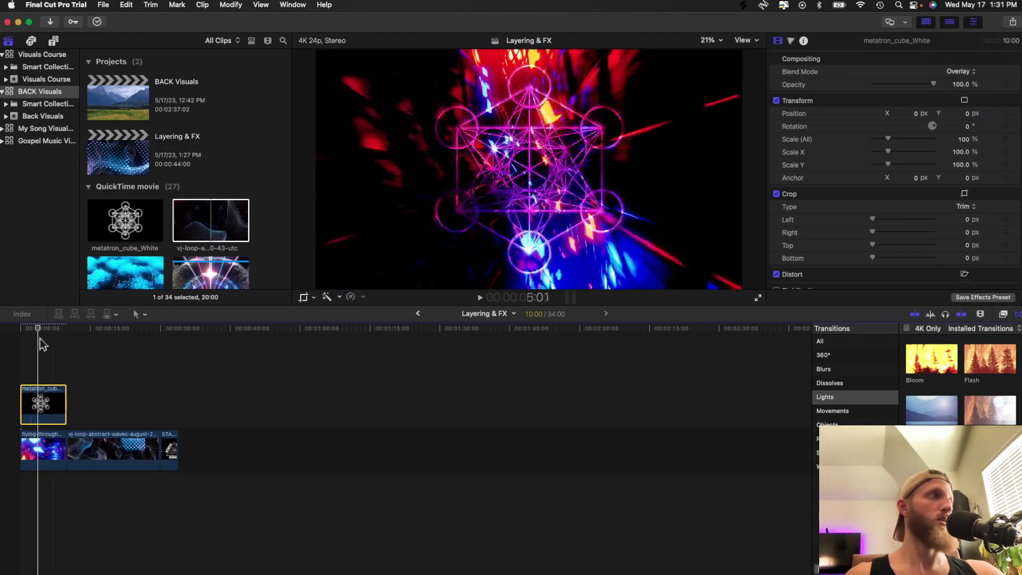
left_click(18, 351)
key("space")
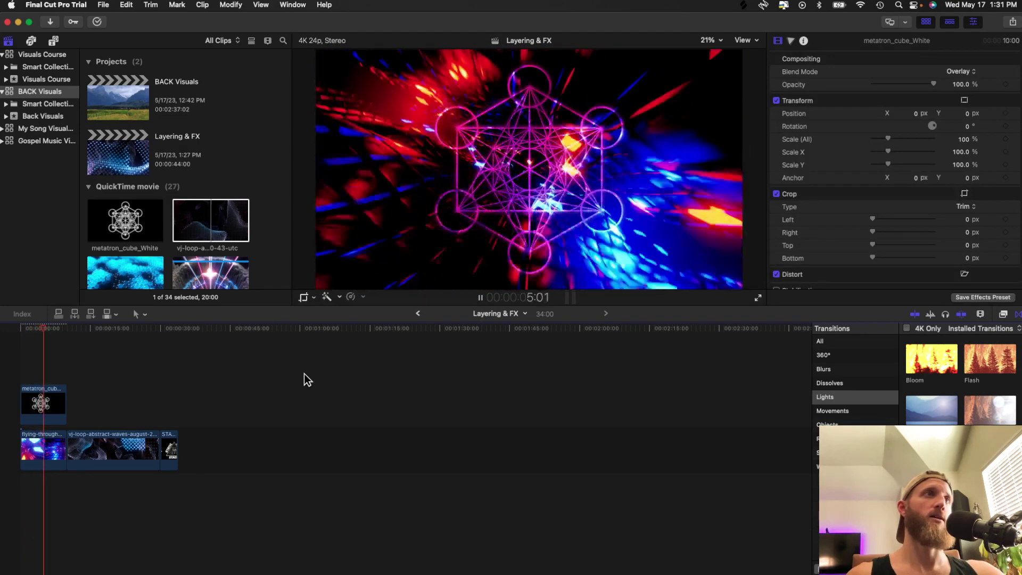
key("space")
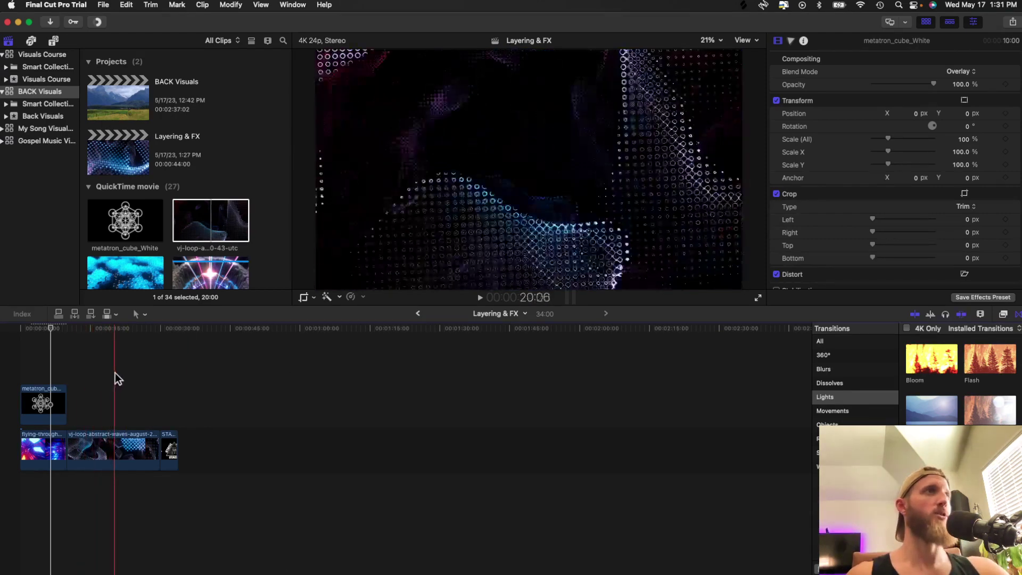
Step: Lift the STATIC Around Attic logo clip onto a connected layer, preview it, and select it
left_click_drag(169, 449, 158, 403)
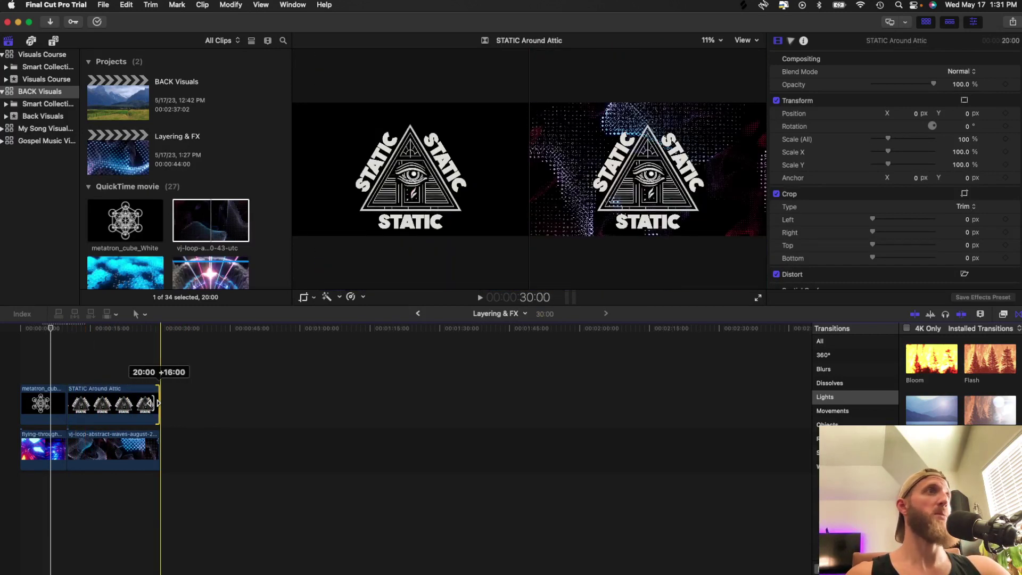
left_click(73, 374)
key("space")
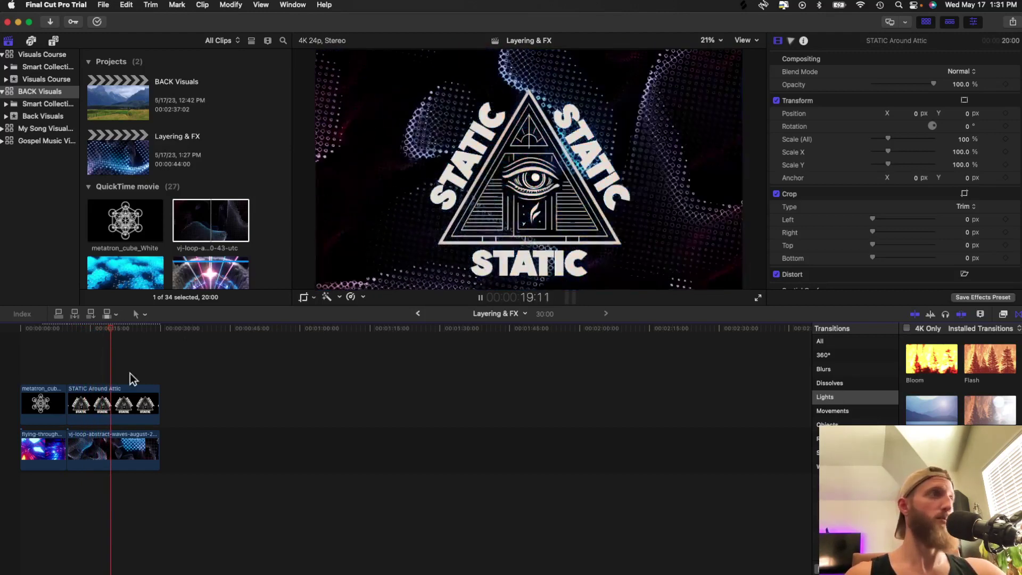
left_click(126, 406)
key("space")
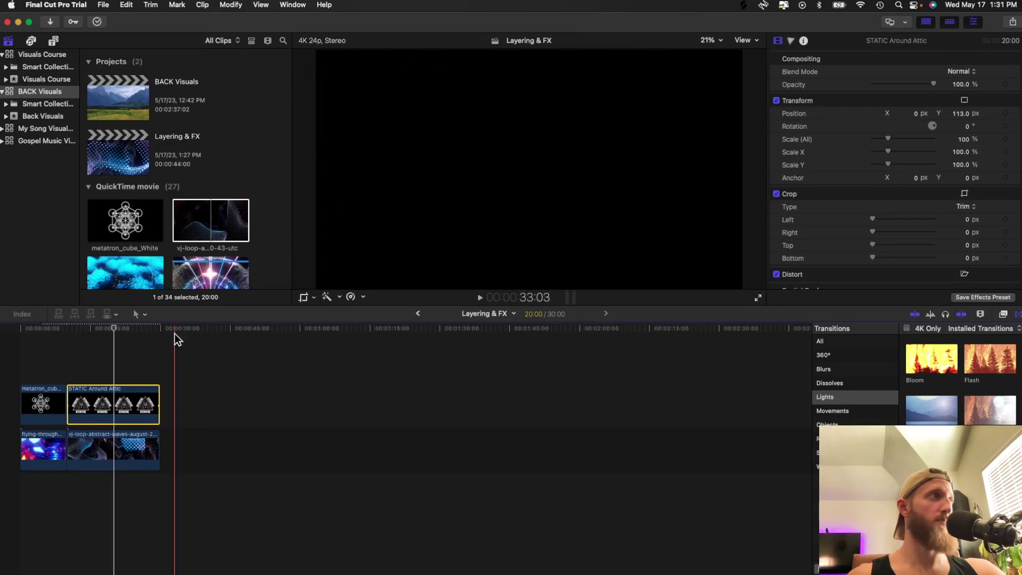
Step: Preview the STATIC Around Attic logo, then set its Transform Scale (All) to about 118%
left_click(100, 352)
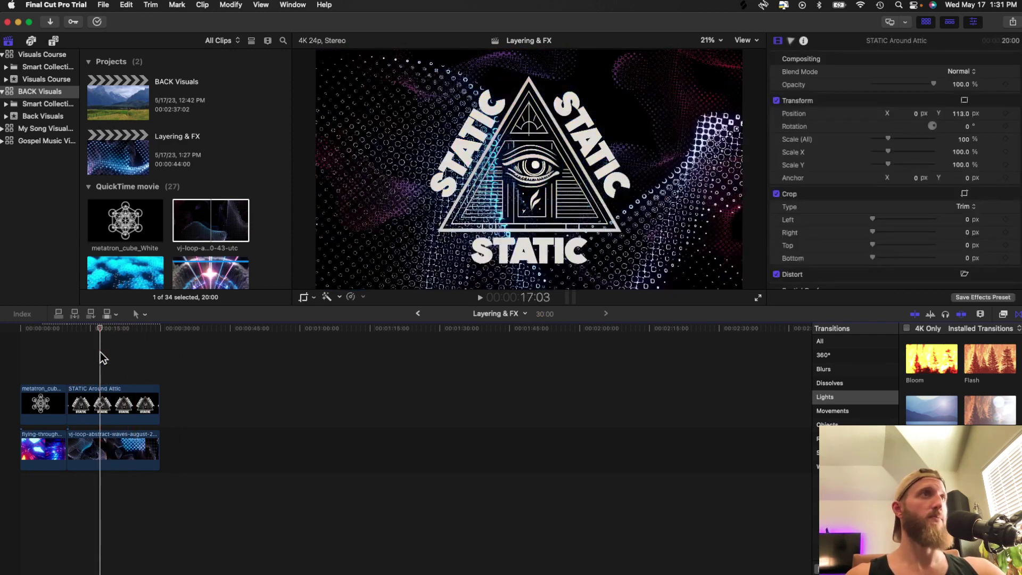
key("space")
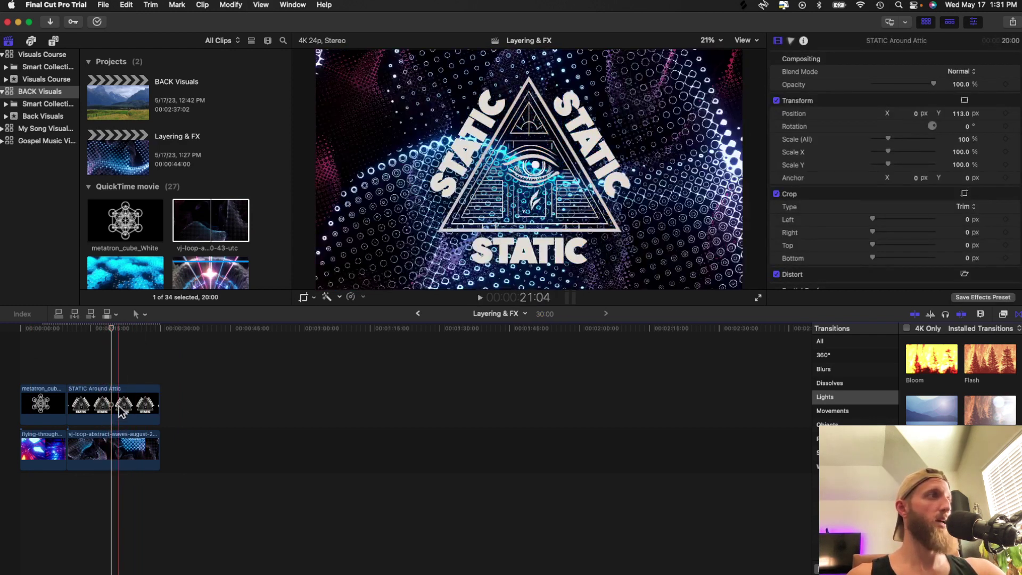
left_click(121, 410)
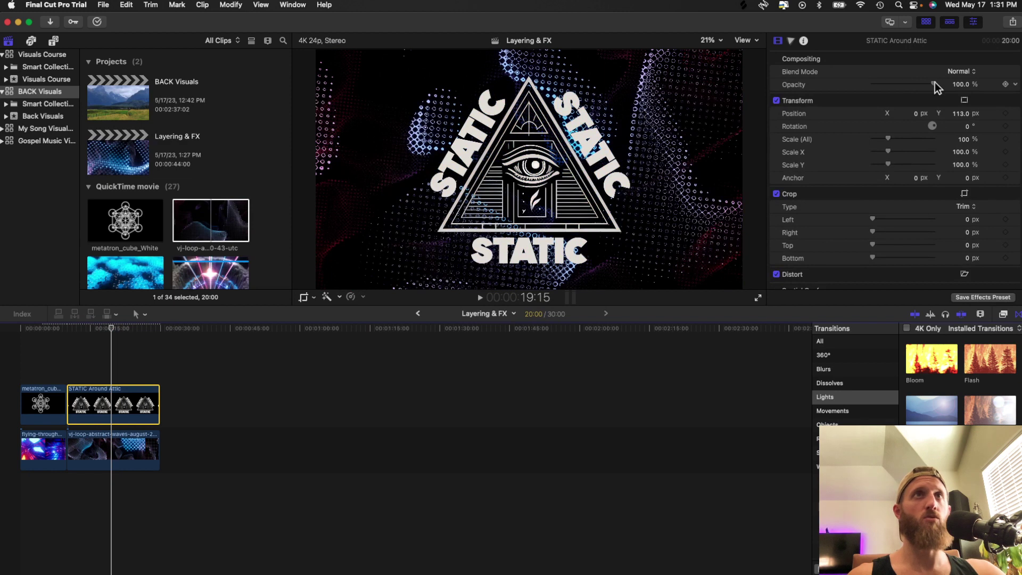
left_click_drag(889, 142, 893, 143)
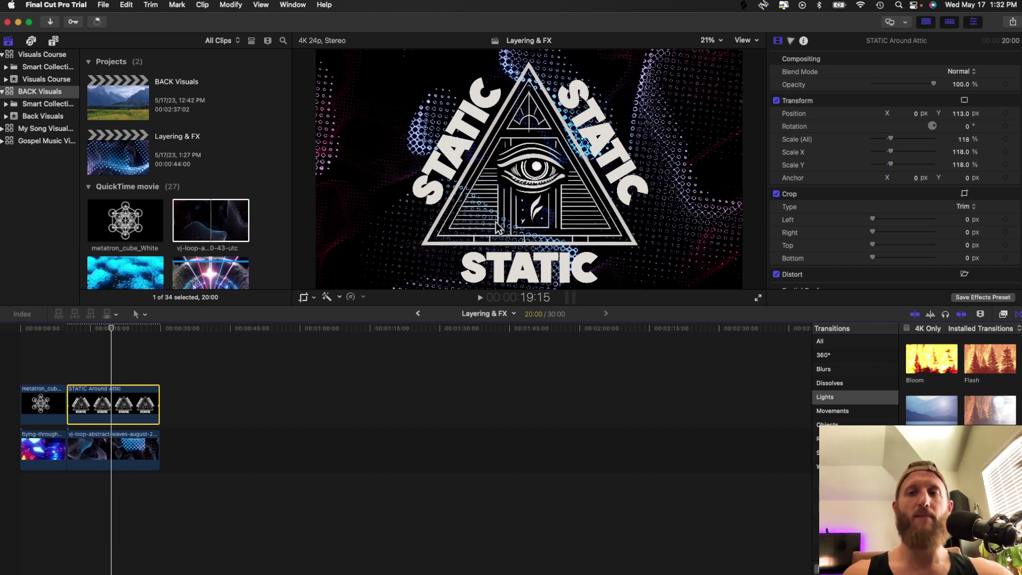
Step: Set the STATIC logo's blend mode to Stencil Luma and preview the result
left_click(964, 73)
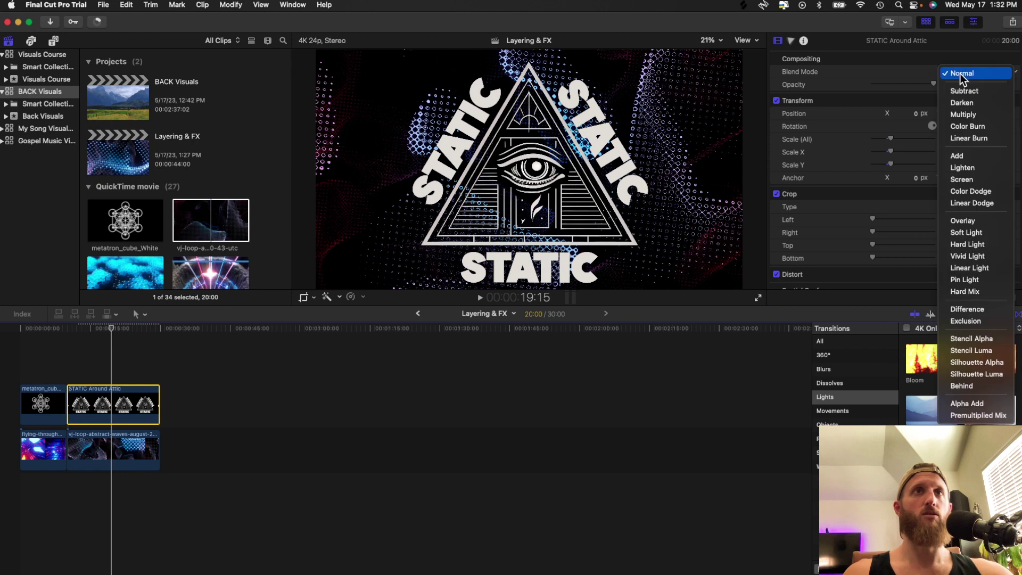
left_click(977, 350)
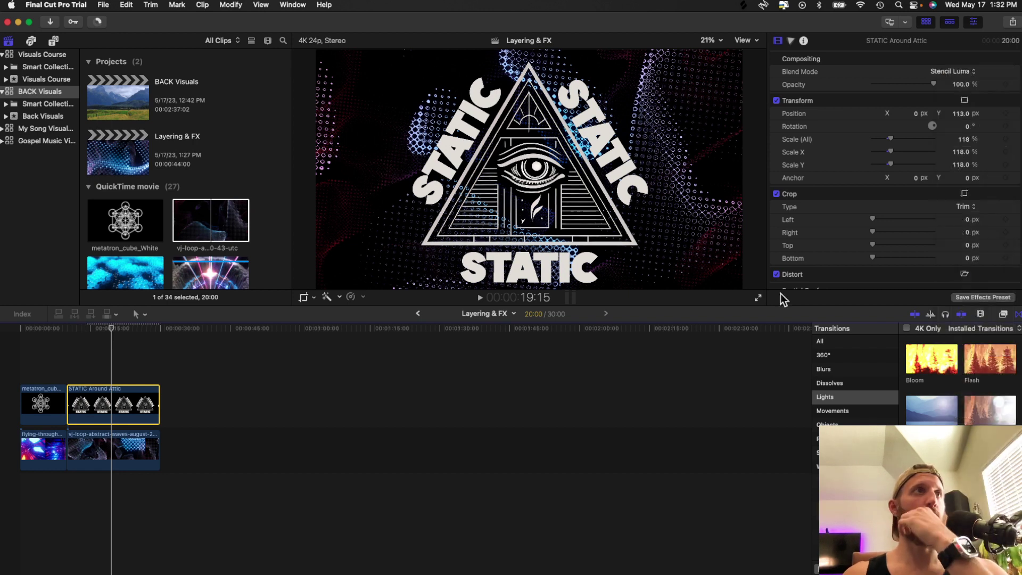
left_click(73, 336)
key("space")
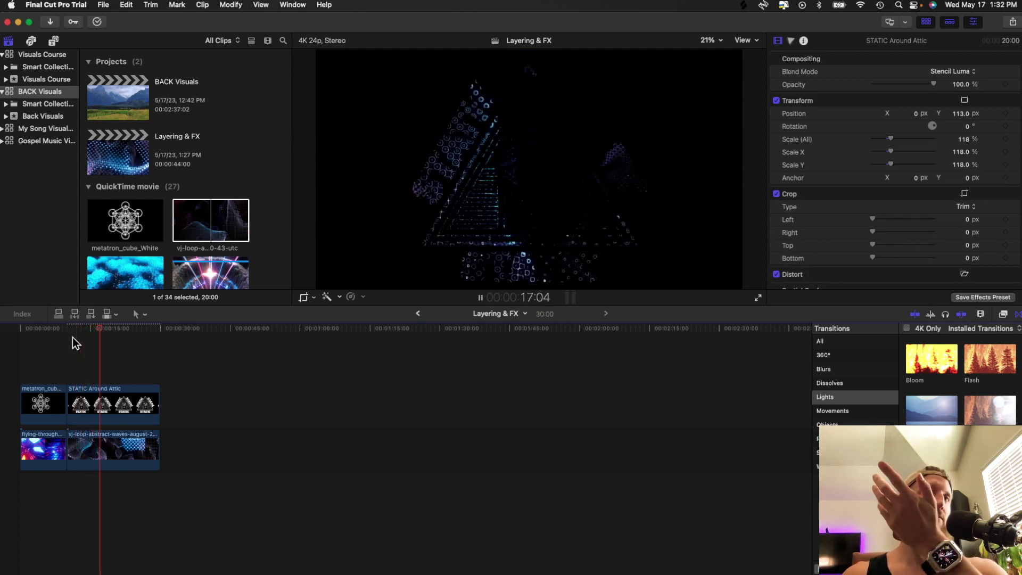
key("space")
Step: Apply a Light effect to the vj-loop background clip and play back the result
left_click(1003, 315)
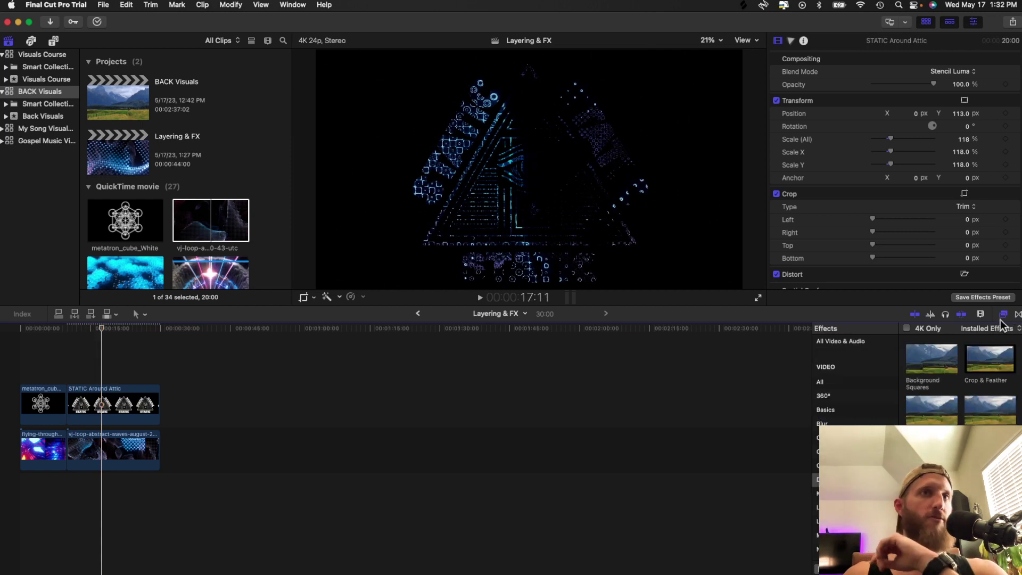
scroll(851, 383, "down", 3)
left_click(830, 447)
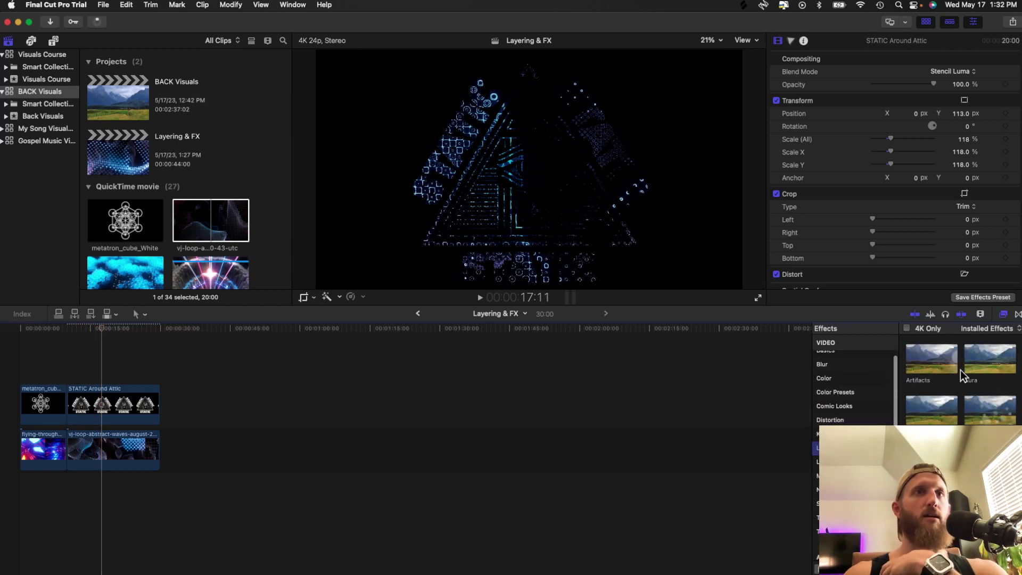
left_click_drag(931, 457, 120, 461)
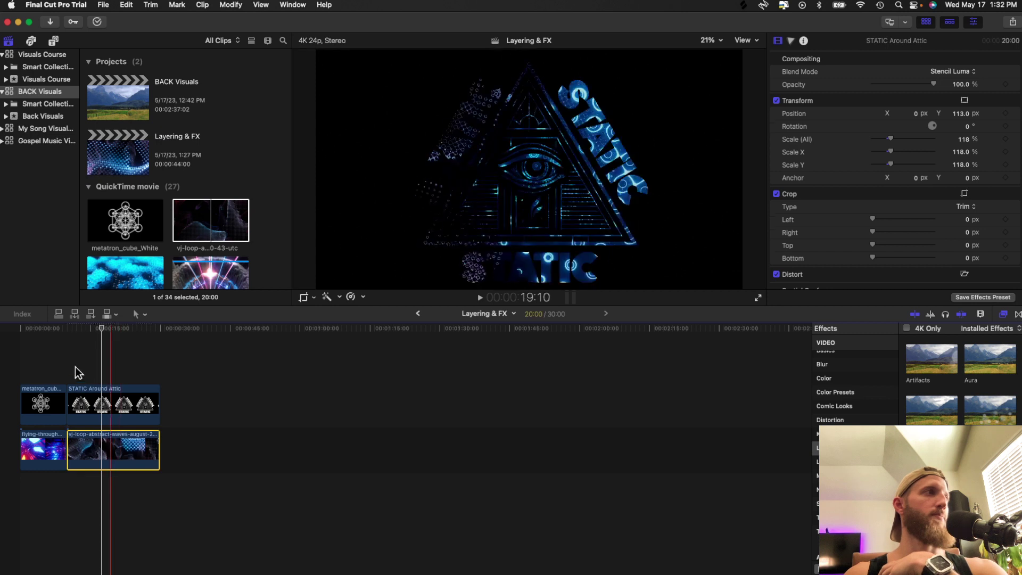
left_click(70, 366)
key("space")
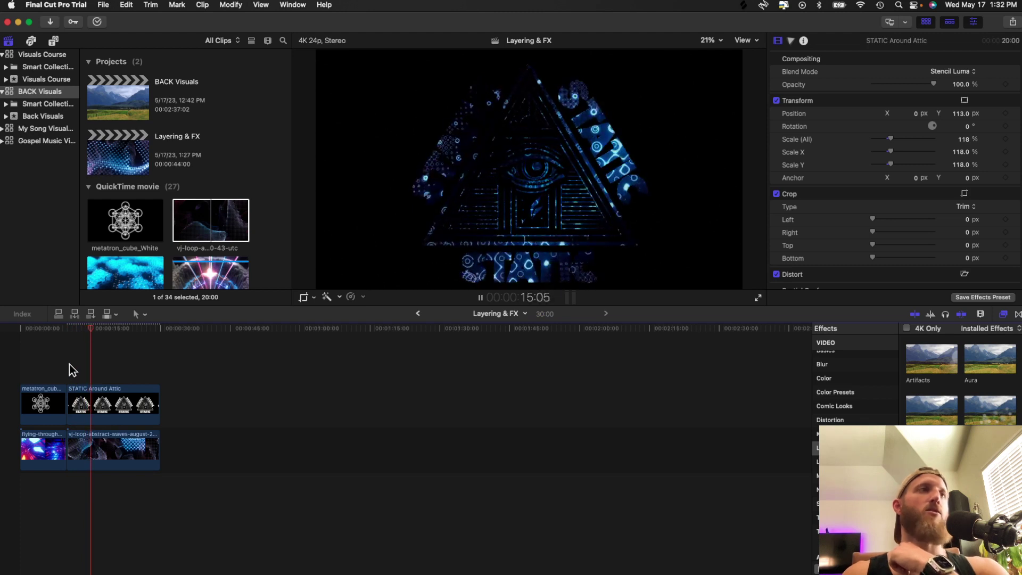
key("space")
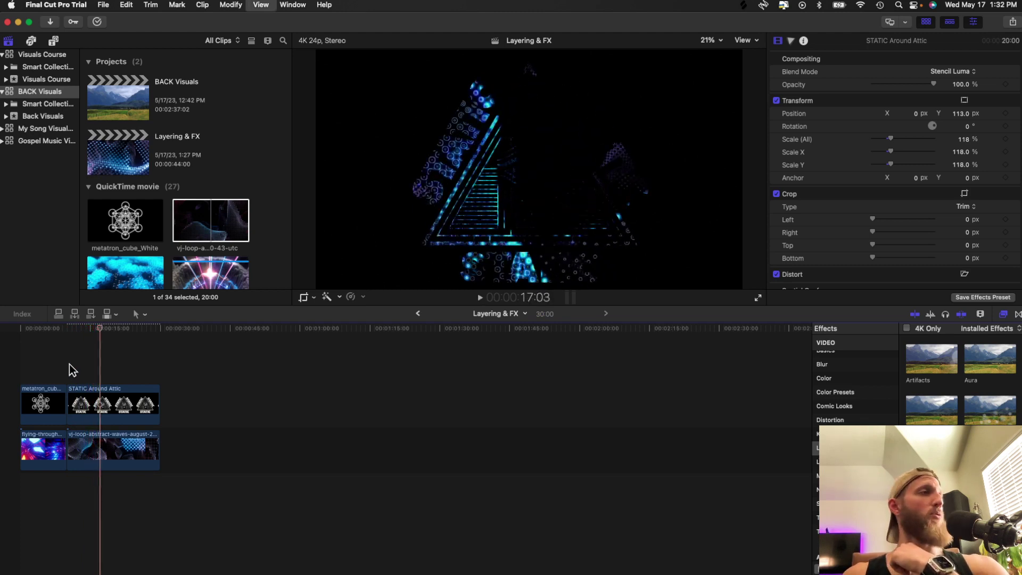
Step: Apply the Fisheye effect from the Distortion category to the STATIC logo clip
left_click(127, 405)
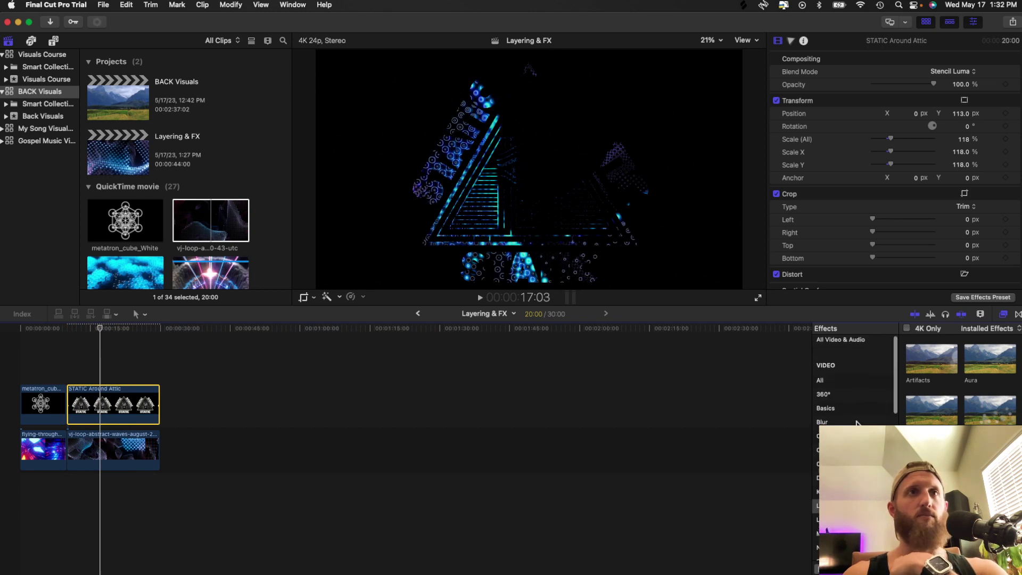
scroll(856, 423, "up", 2)
scroll(857, 423, "down", 2)
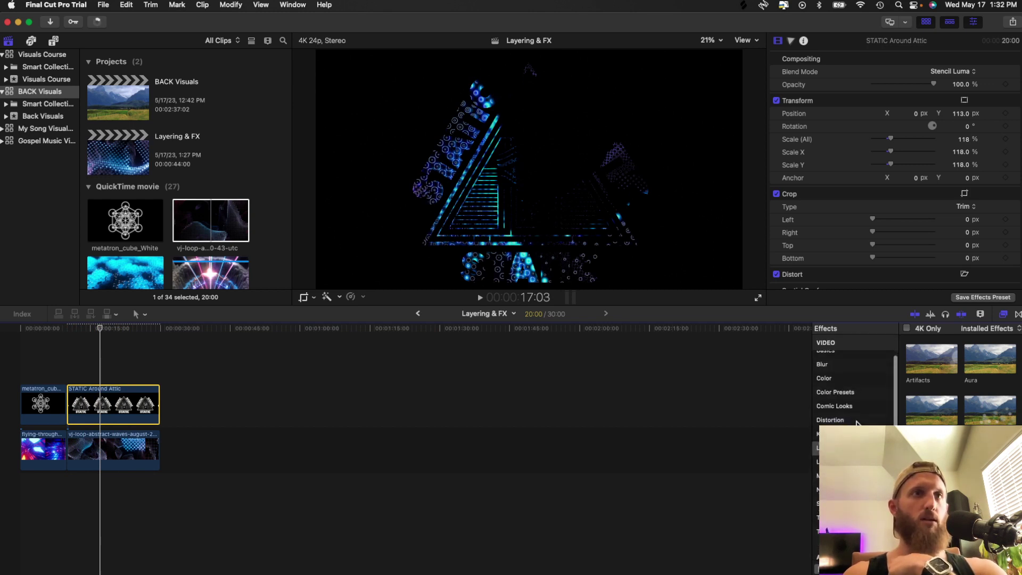
left_click(835, 420)
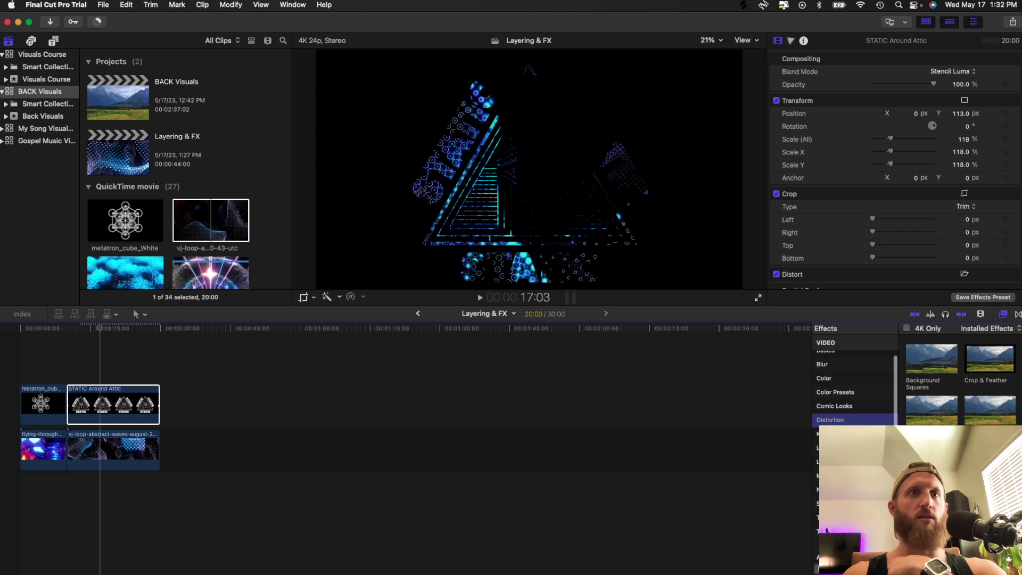
scroll(961, 380, "down", 5)
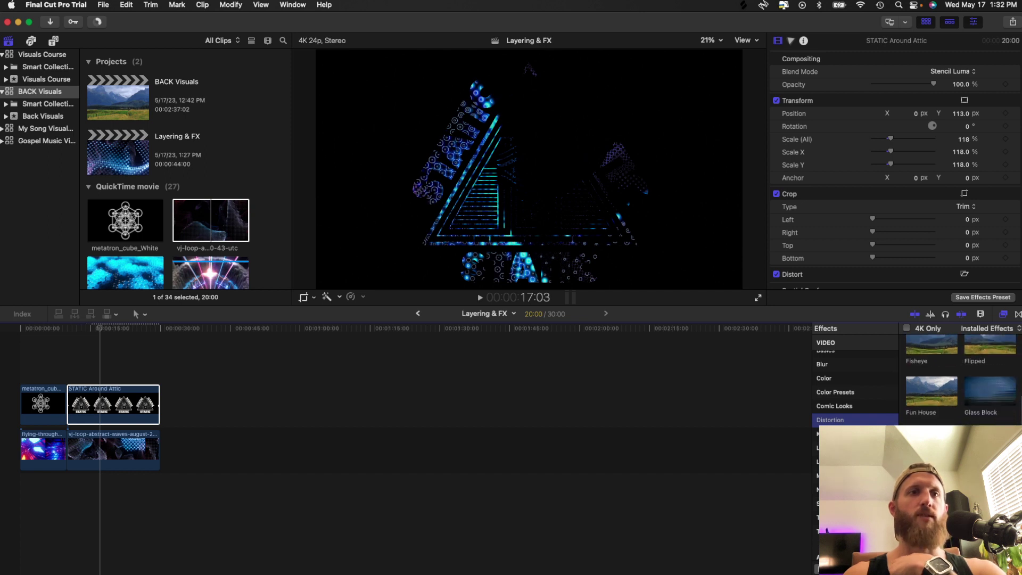
scroll(961, 380, "down", 2)
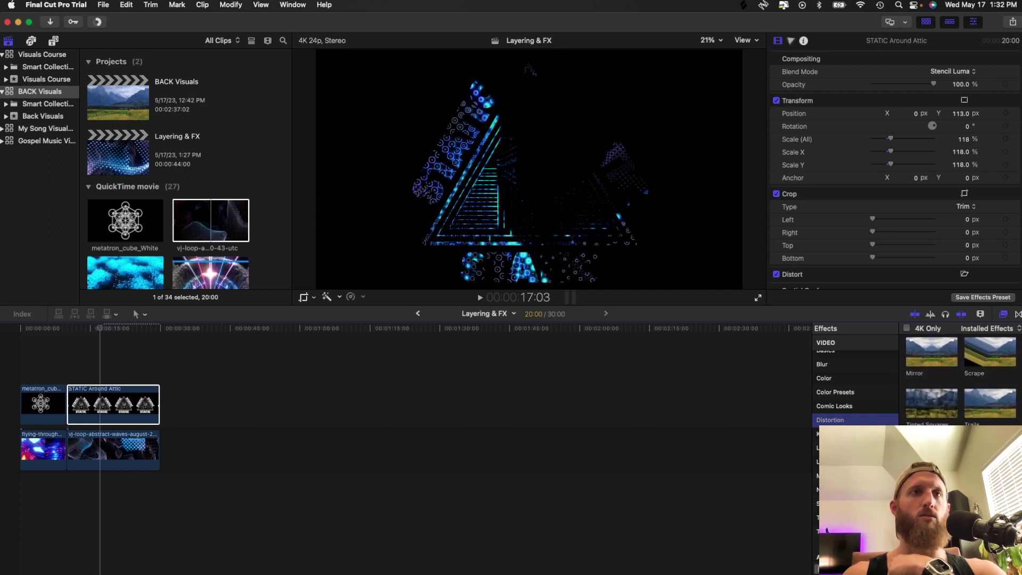
scroll(961, 381, "up", 2)
scroll(960, 381, "up", 6)
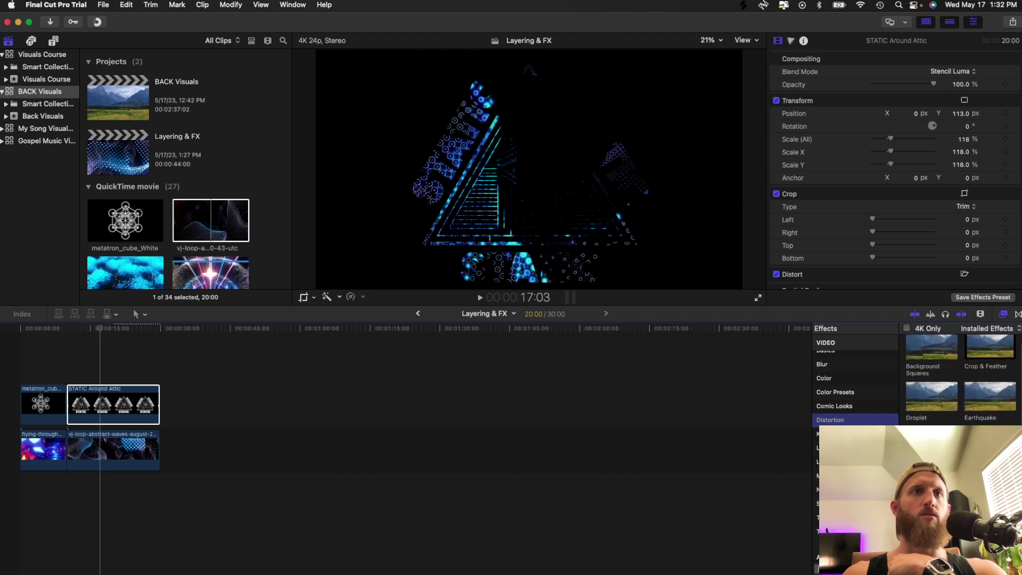
left_click_drag(931, 447, 146, 420)
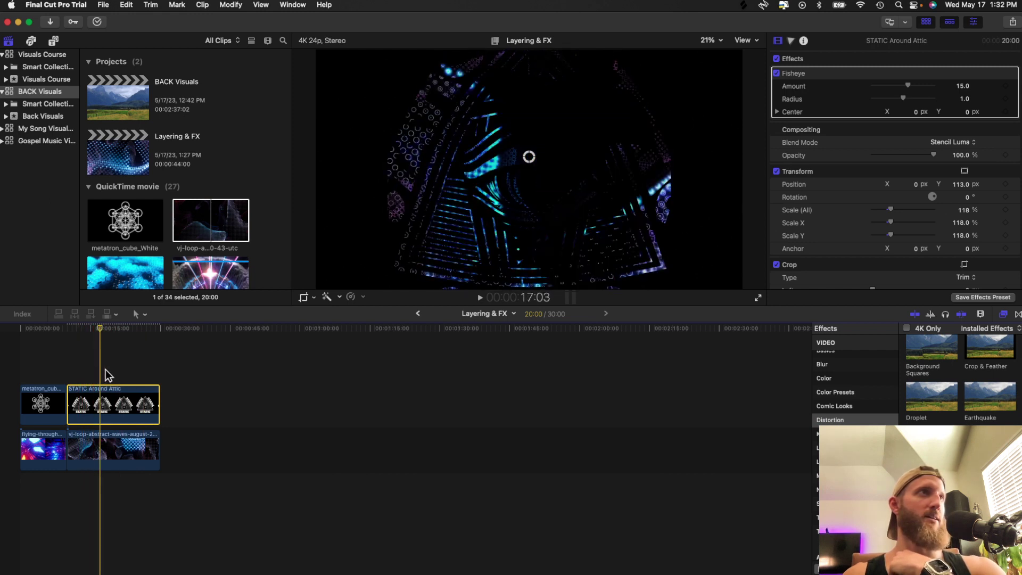
Step: Set the STATIC logo's Fisheye Amount to 0 at 10:00 and add a keyframe
left_click(72, 375)
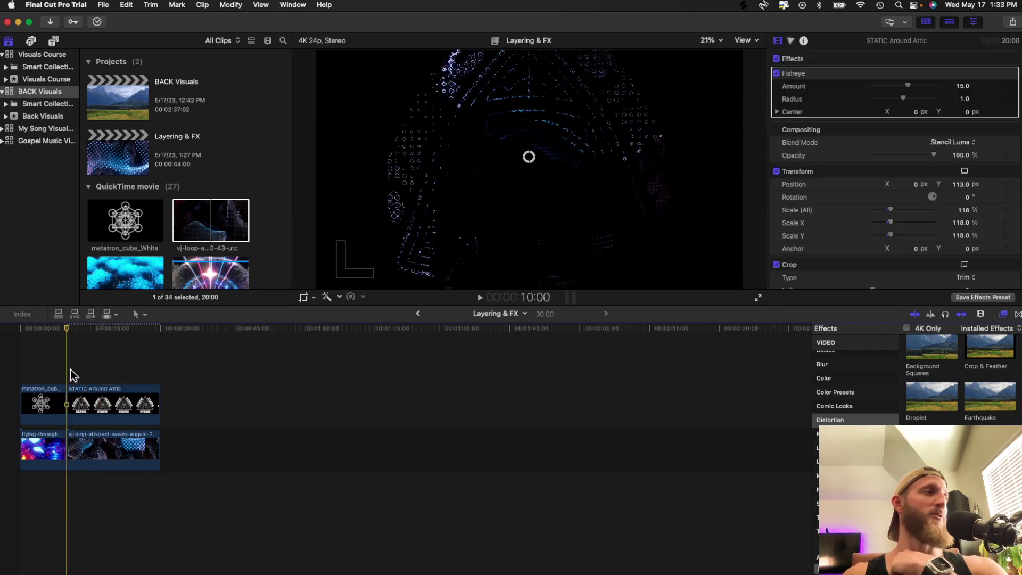
left_click(91, 402)
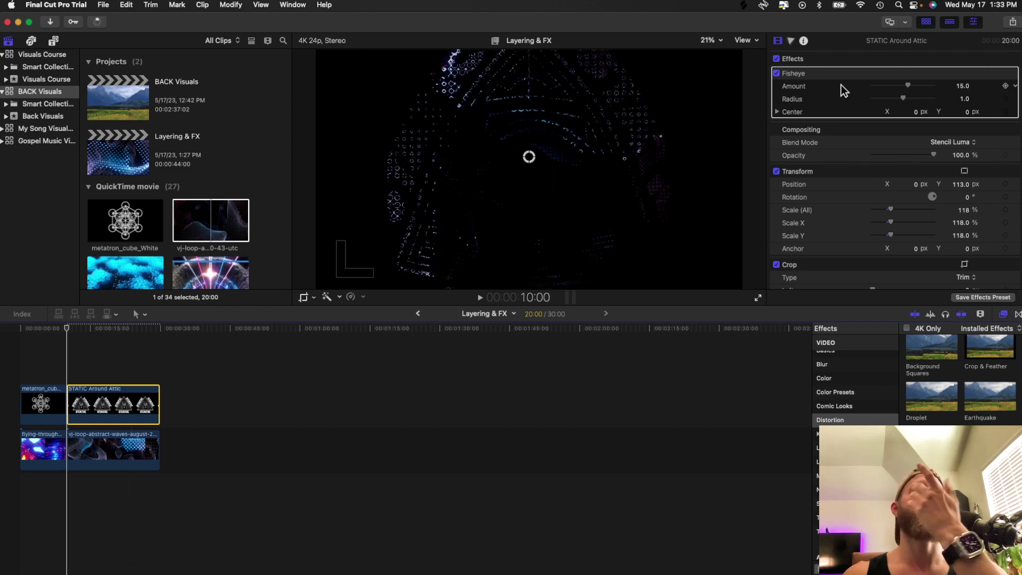
mouse_move(909, 84)
left_mouse_down()
mouse_move(888, 85)
mouse_move(905, 86)
left_mouse_up()
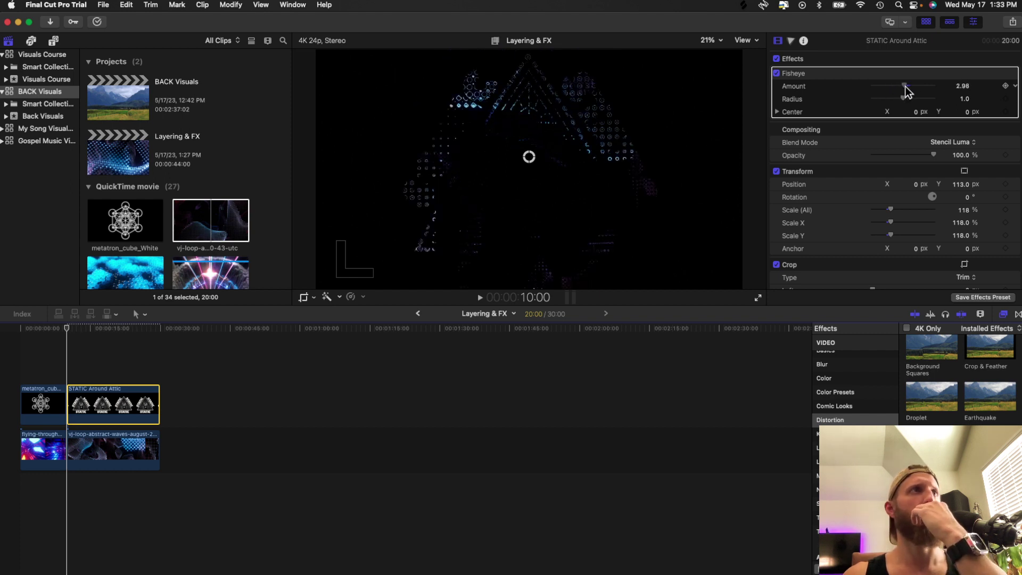
left_click(950, 85)
type("0")
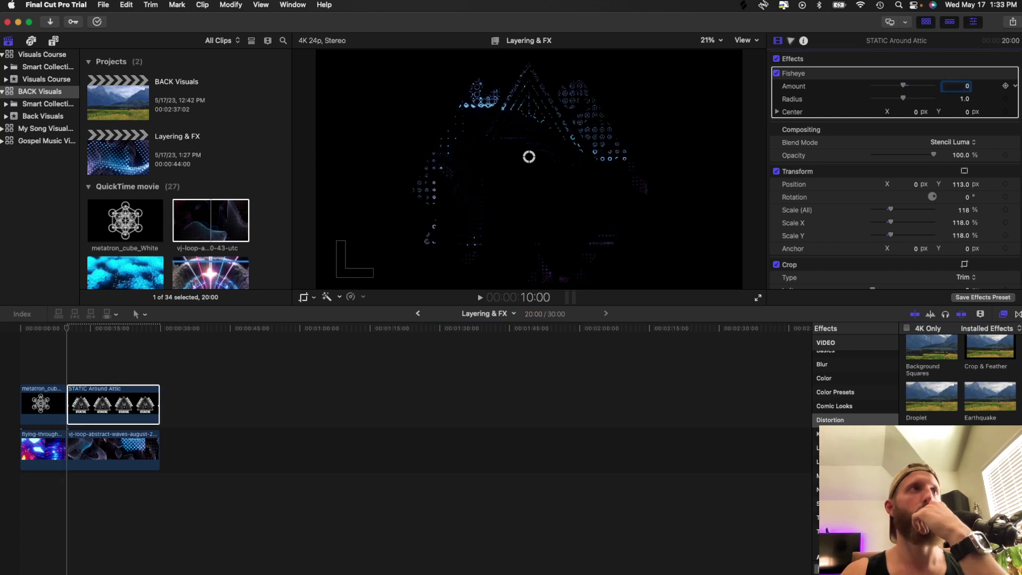
left_click(1005, 86)
Step: At 19:21, raise Fisheye Amount to about 7.45, then scrub toward the 30:00 end
left_click_drag(69, 332, 113, 332)
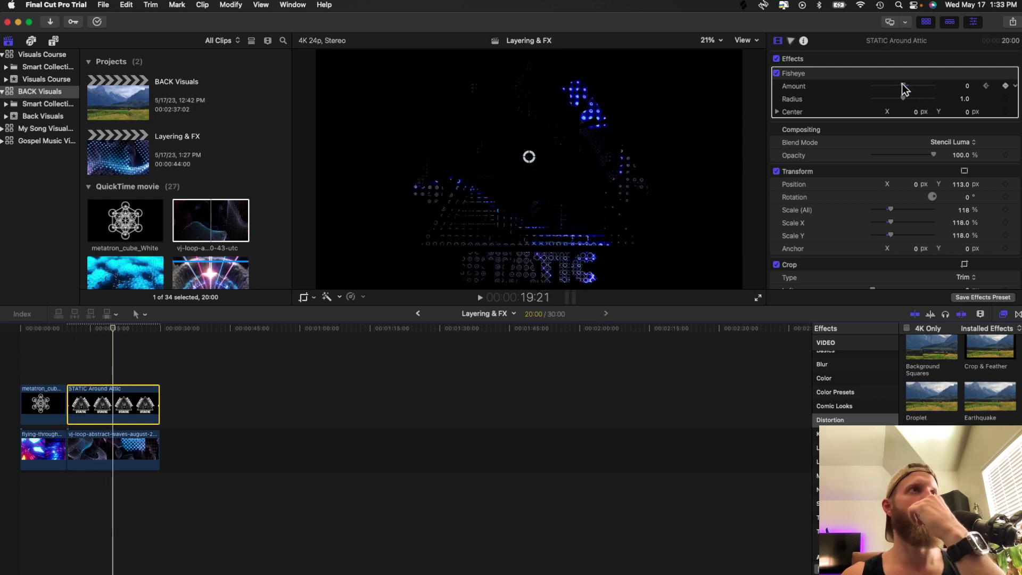
left_click_drag(901, 84, 905, 84)
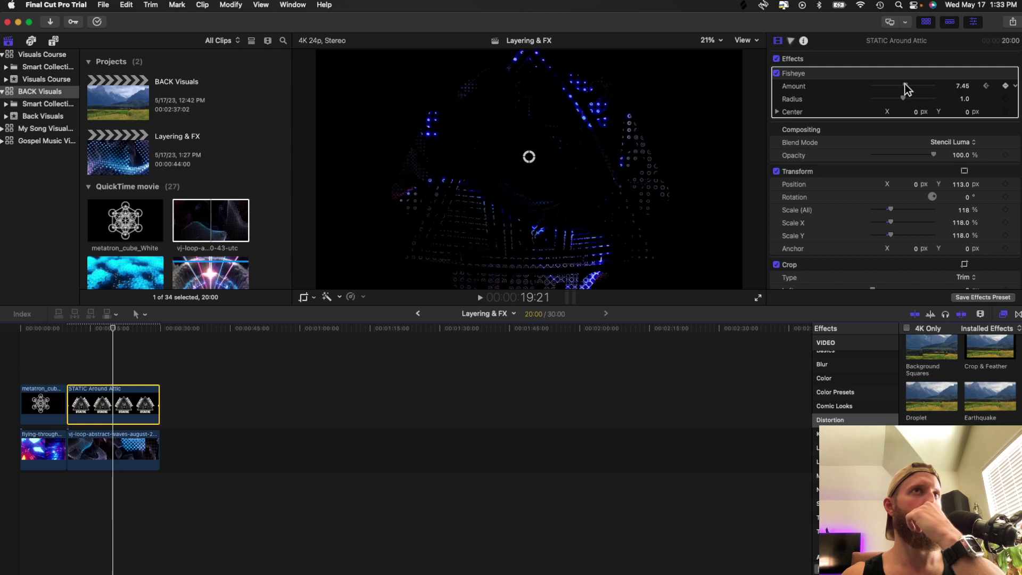
left_click(114, 328)
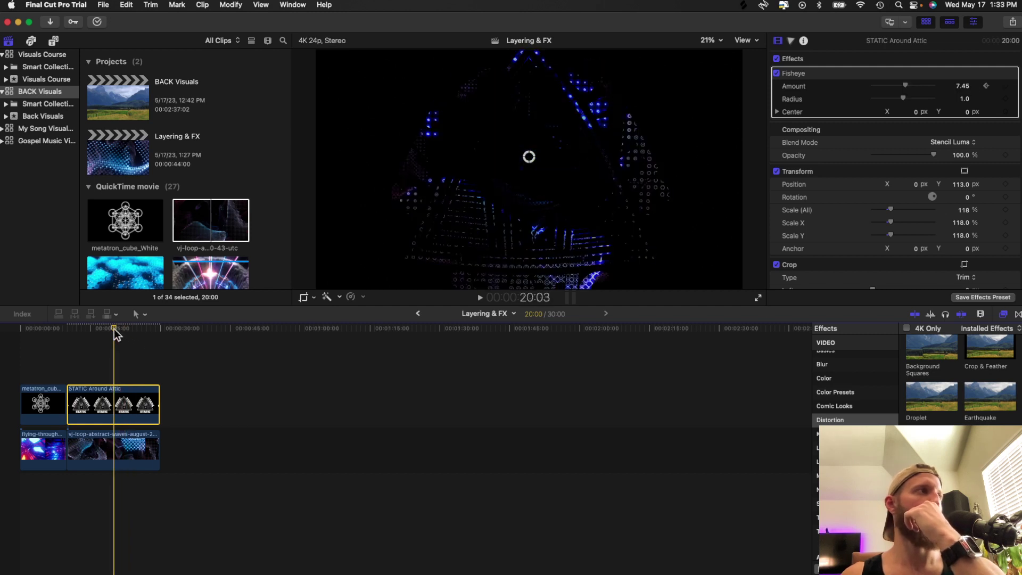
left_click_drag(114, 328, 164, 328)
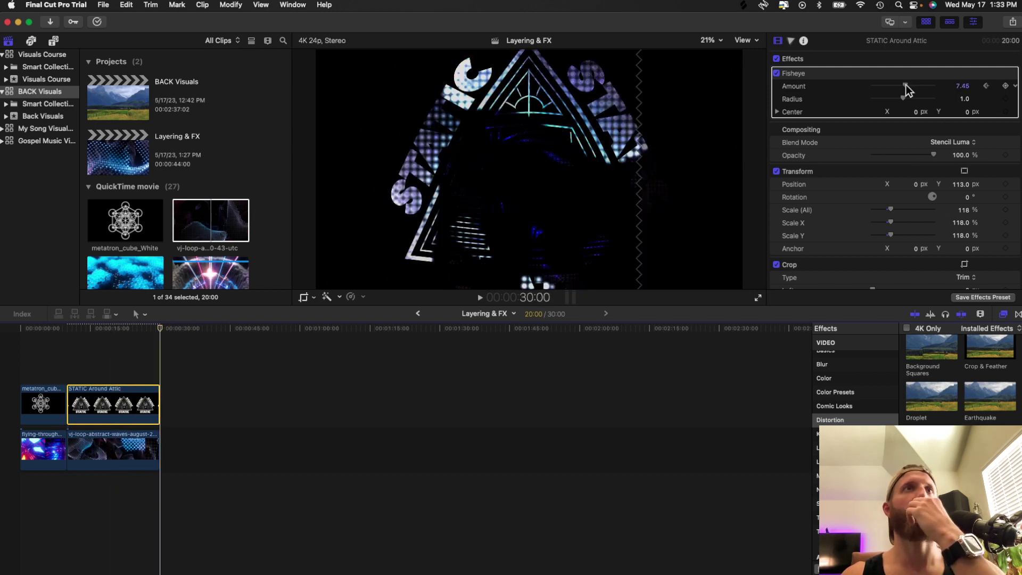
Step: Set the Fisheye Amount to 0.3 and preview the distortion from about 10:09
left_click(963, 87)
type("0.3")
key("Return")
key("space")
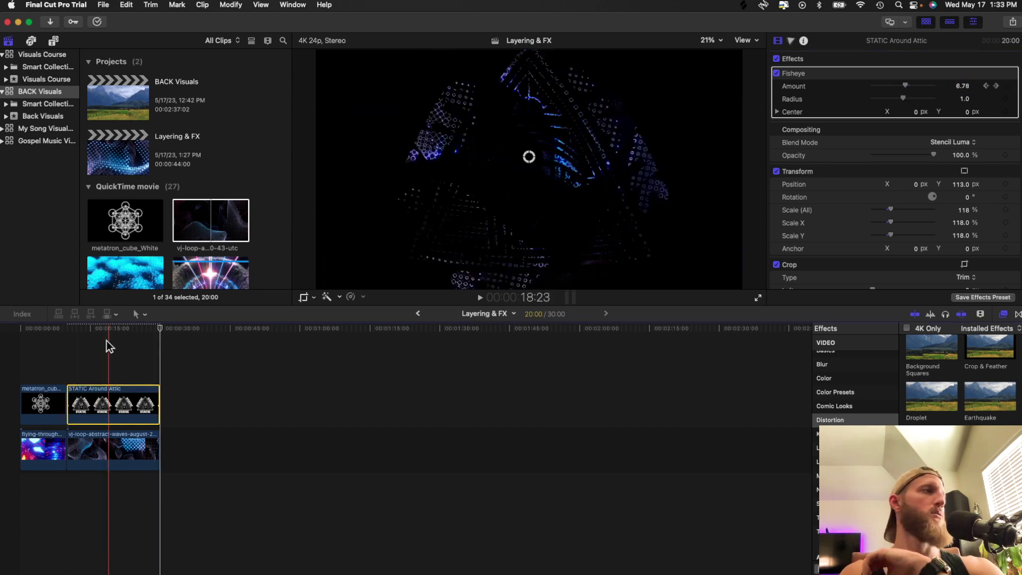
left_click(65, 335)
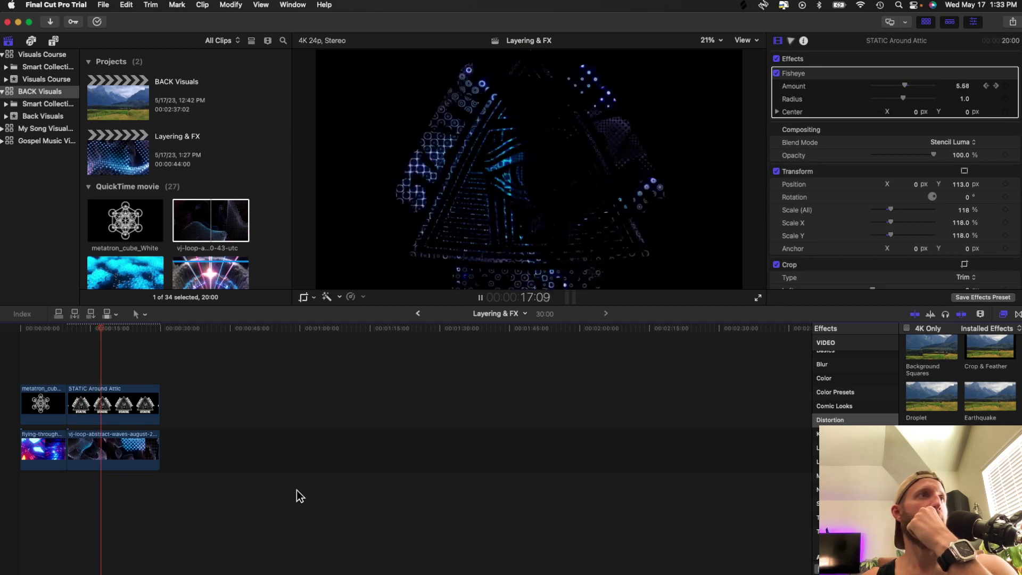
key("space")
Step: At the 19:21 Fisheye keyframe, raise Amount to about 17.5 and preview the ramp
left_click(986, 87)
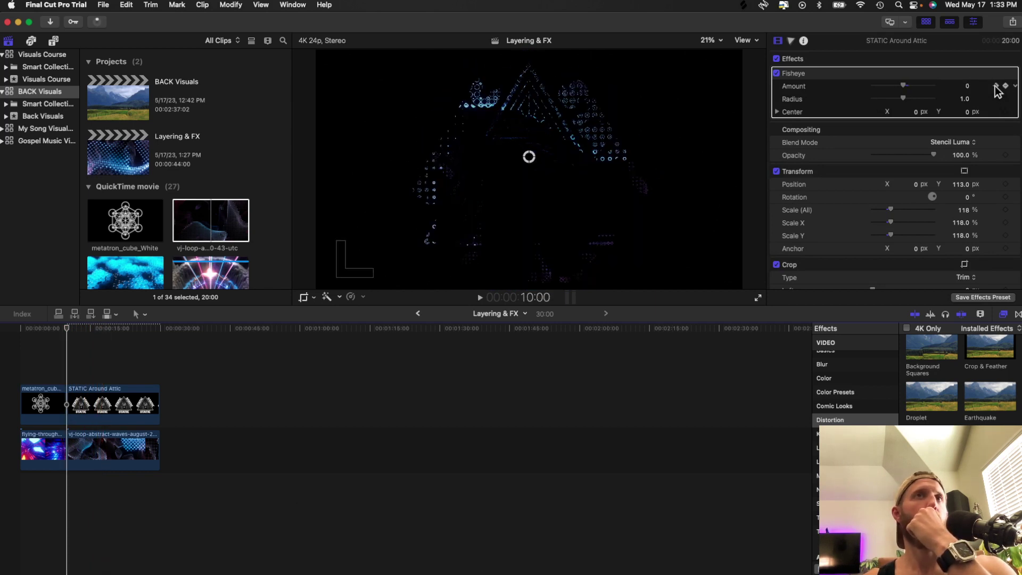
left_click(996, 86)
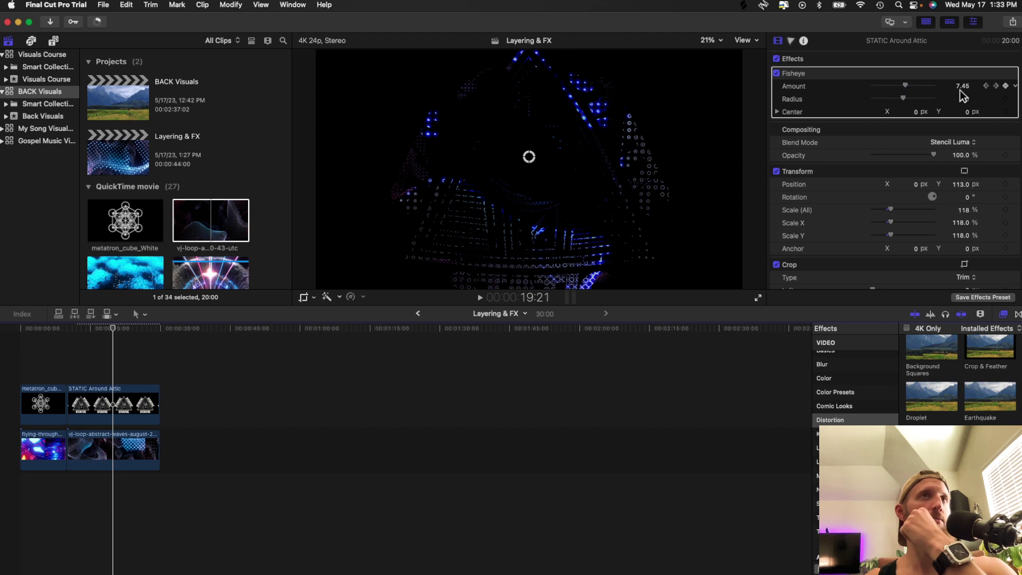
left_click_drag(904, 84, 909, 84)
left_click(74, 356)
key("space")
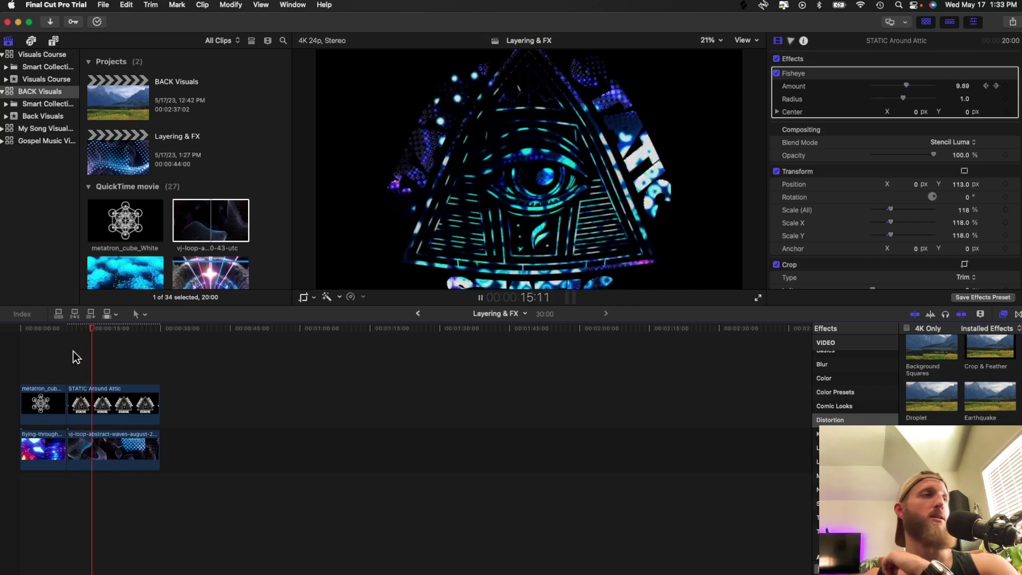
key("space")
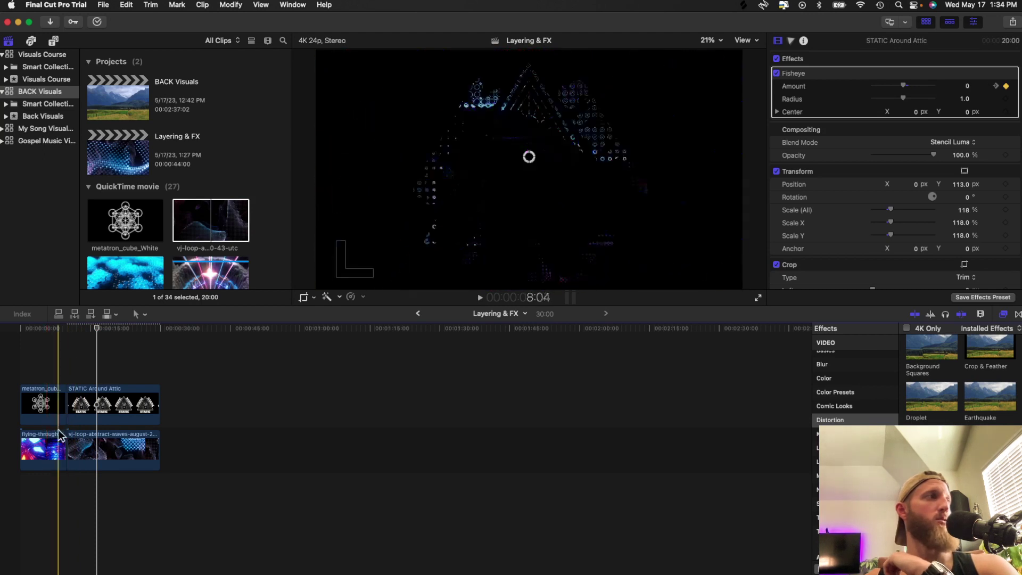
Step: Move metatron after STATIC, and STATIC Around Attic to the timeline start
left_click_drag(43, 407, 182, 406)
left_click_drag(118, 396, 71, 398)
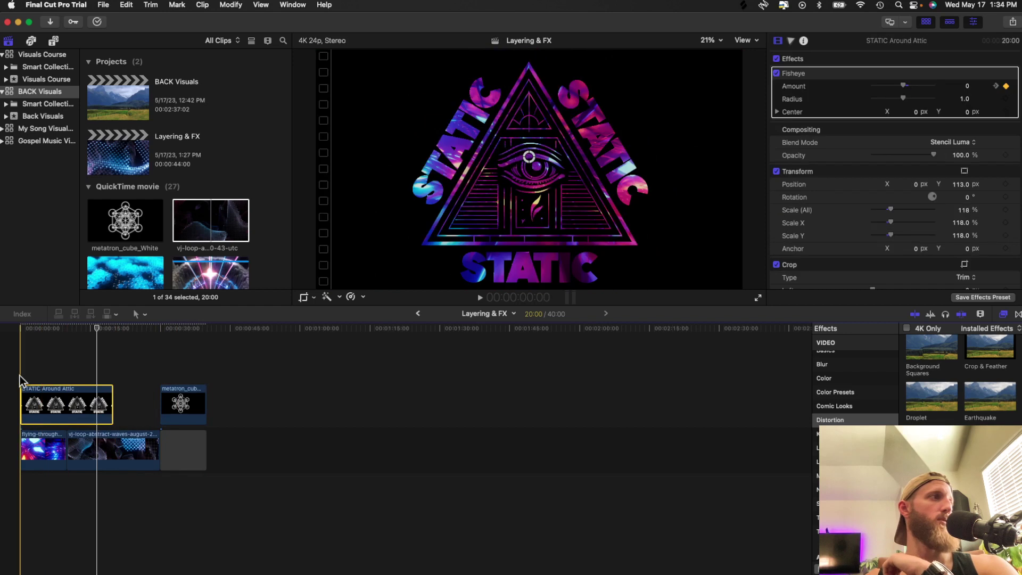
left_click(61, 447)
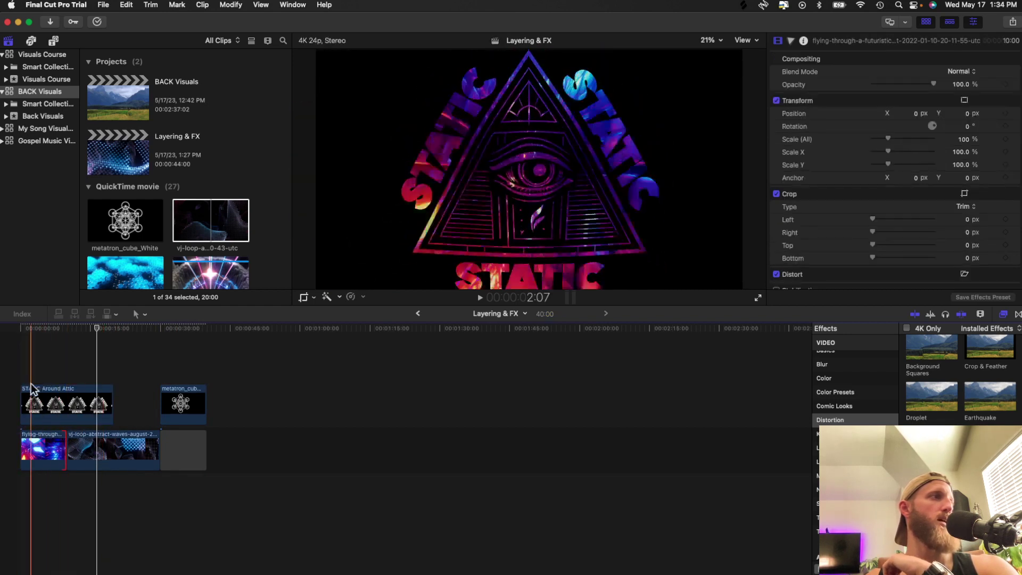
left_click(21, 370)
Step: Play back the new clip order, then scrub the playhead back to 10:00
key("space")
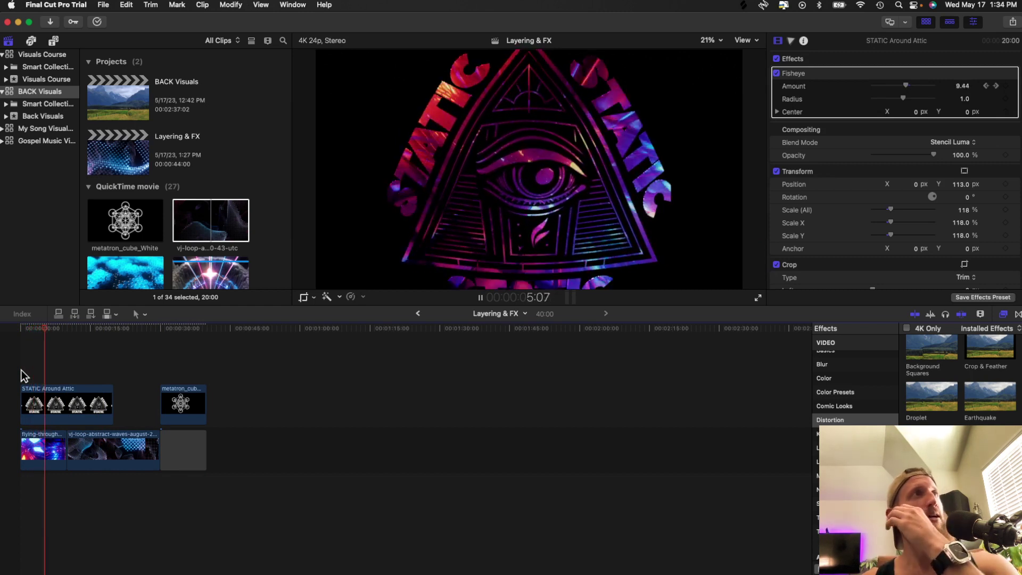
key("space")
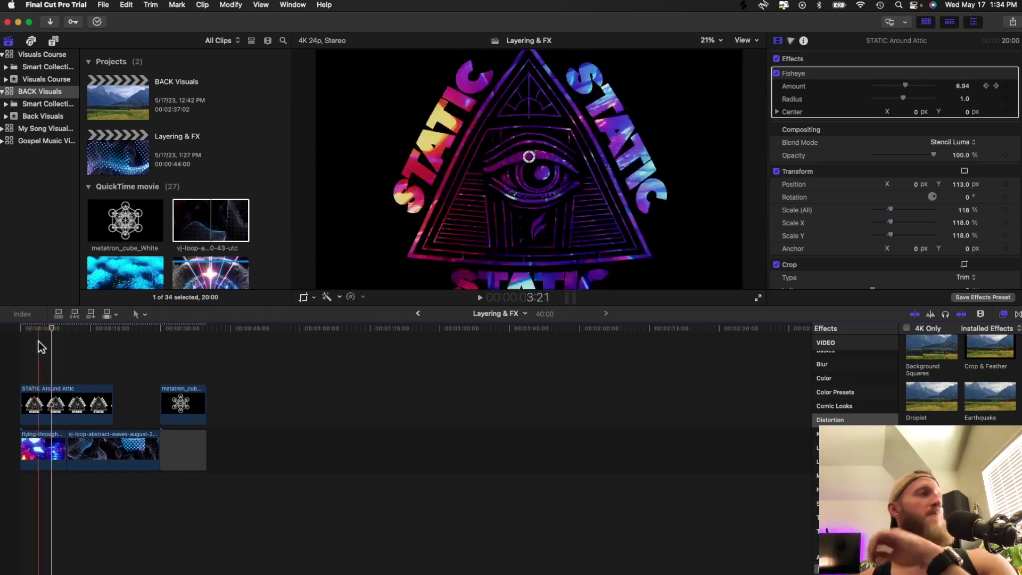
left_click(66, 349)
left_click_drag(51, 328, 22, 327)
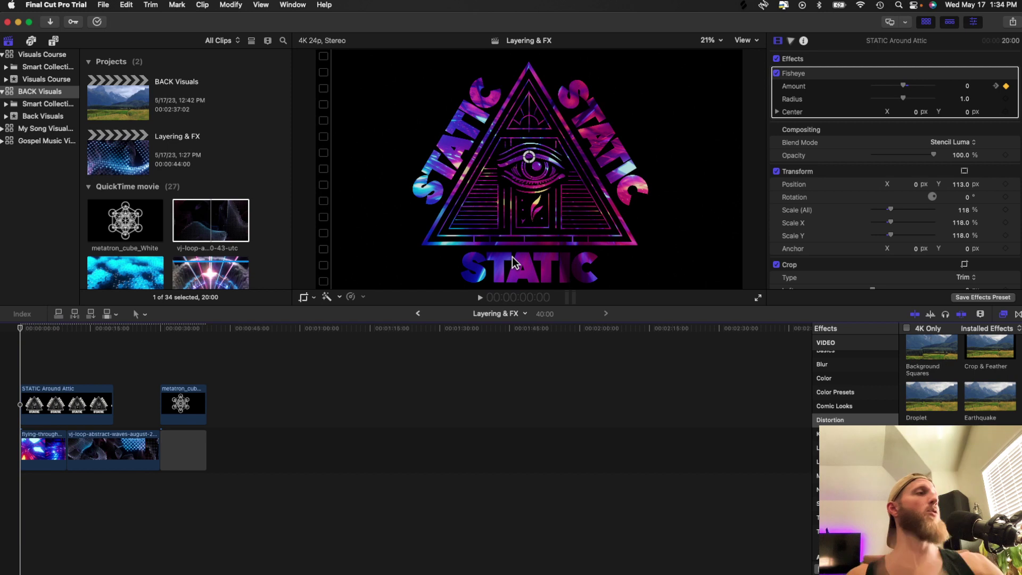
Step: Place a copy of the flying-through clip after the original, lengthening the project to 50 seconds
left_click(38, 448)
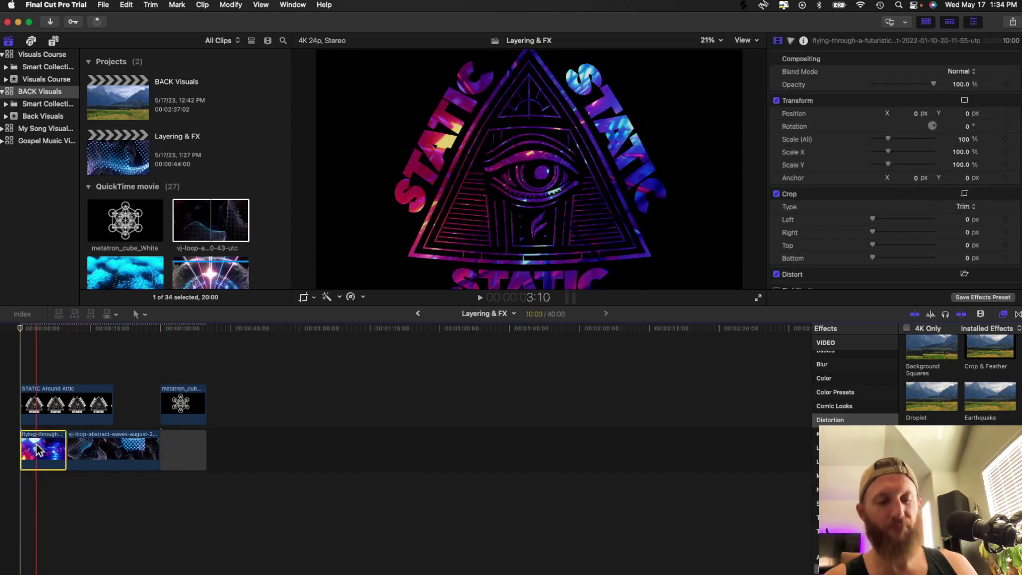
left_click_drag(38, 448, 69, 451)
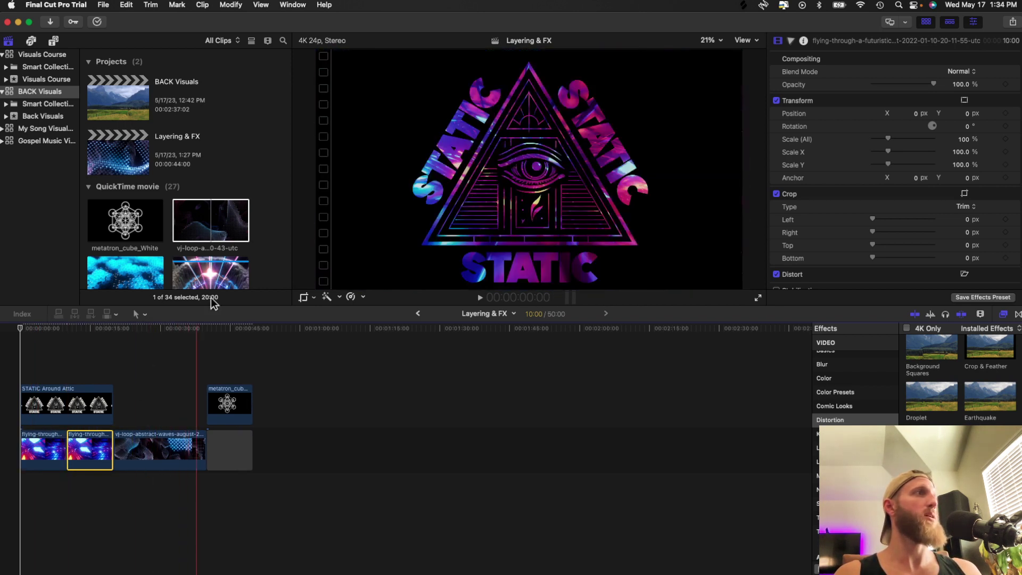
scroll(275, 218, "down", 3)
scroll(275, 219, "up", 2)
Step: Drag the matrix-background .mp4 from Finder into the timeline and lift it above STATIC
key("ctrl+Up")
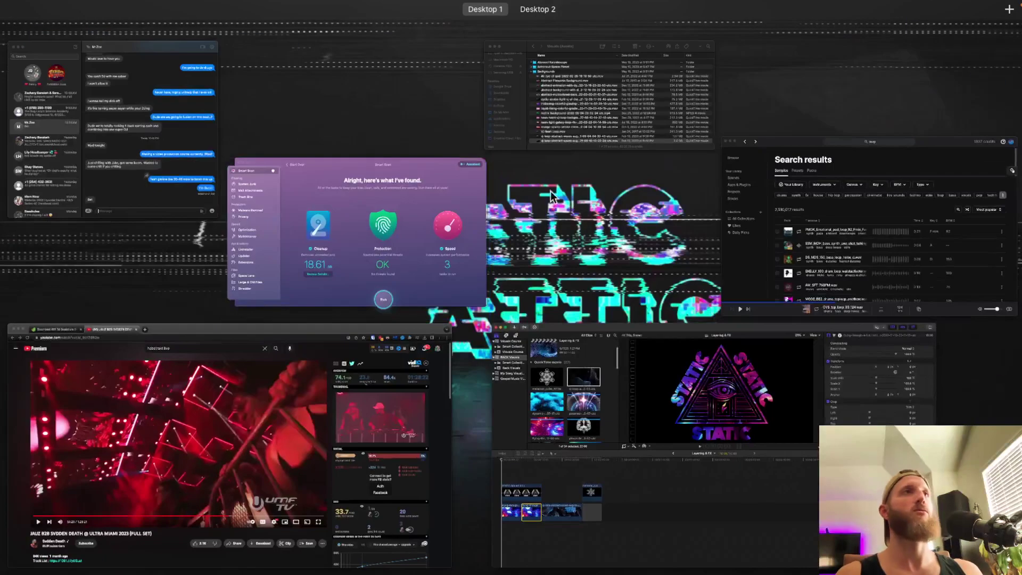
left_click(611, 107)
left_click(401, 228)
left_click(420, 217)
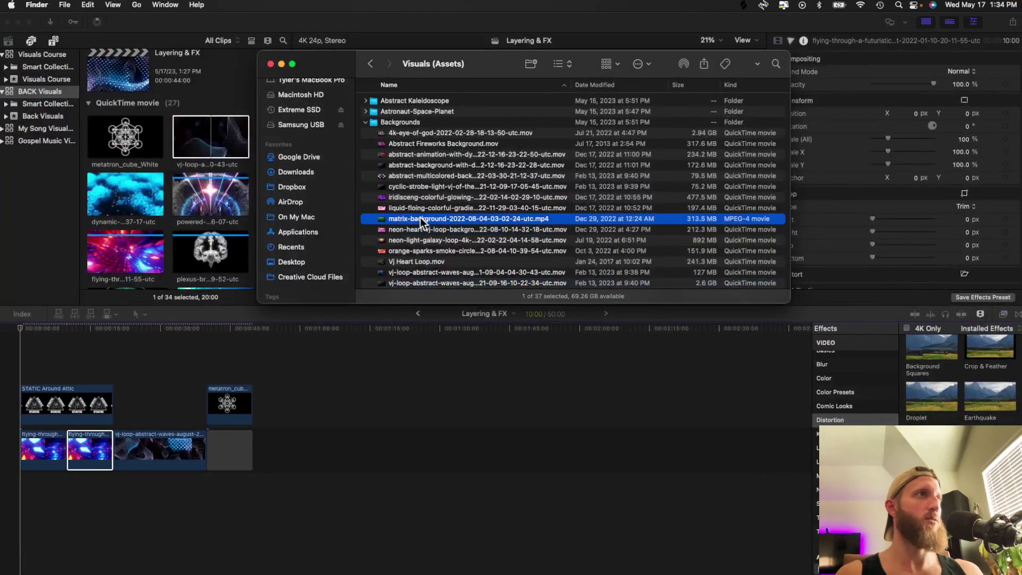
left_click_drag(466, 217, 280, 461)
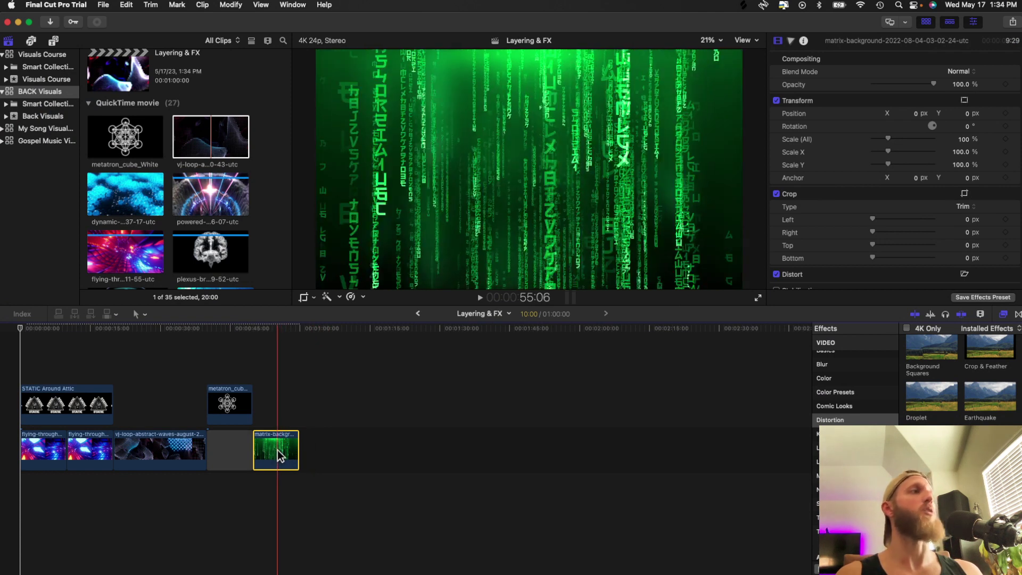
left_click_drag(283, 451, 45, 359)
Step: Settle the matrix clip as a connected layer over STATIC at the start and preview it
left_click(67, 366)
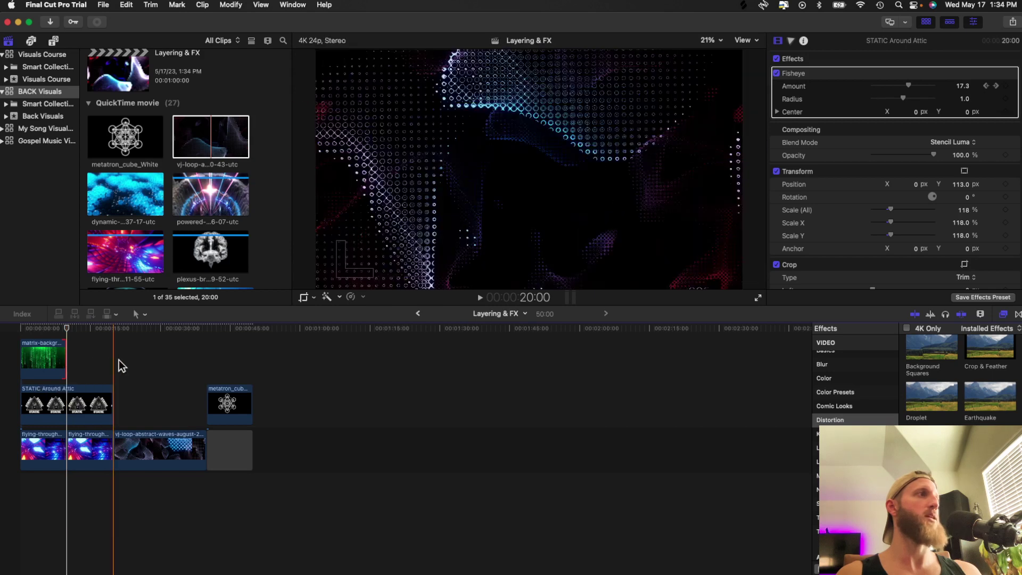
left_click(49, 366)
left_click(18, 336)
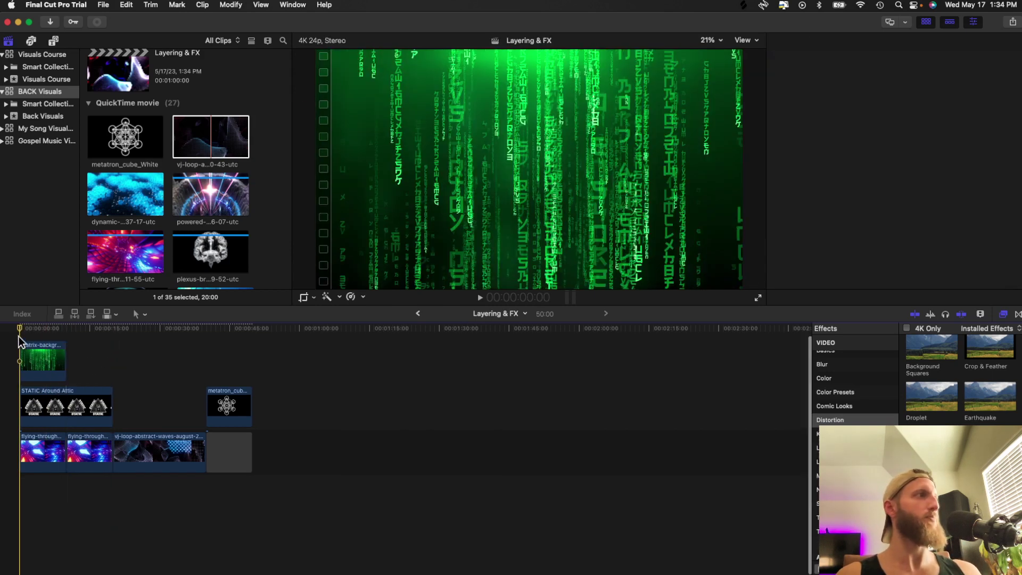
left_click(31, 378)
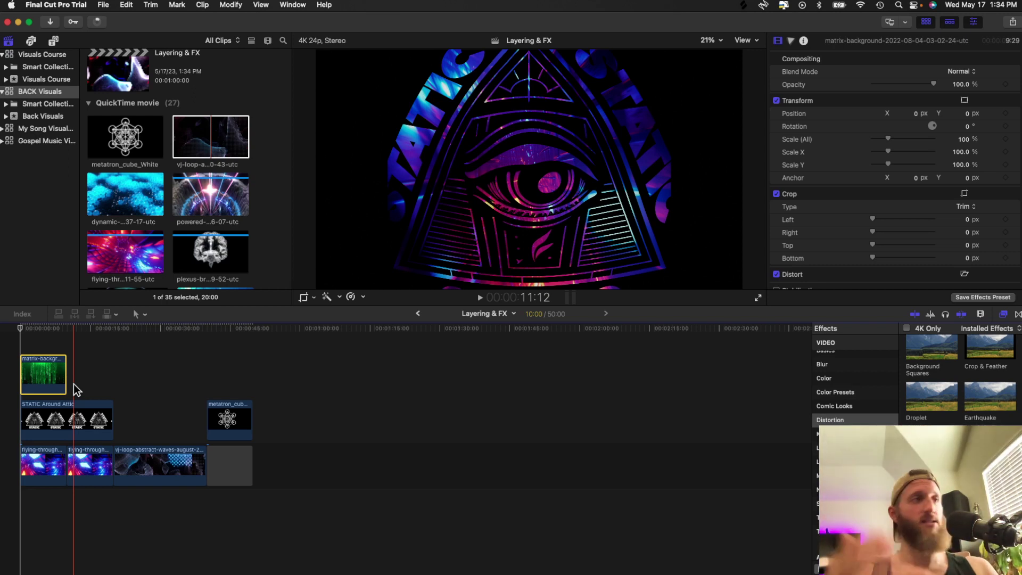
left_click(37, 347)
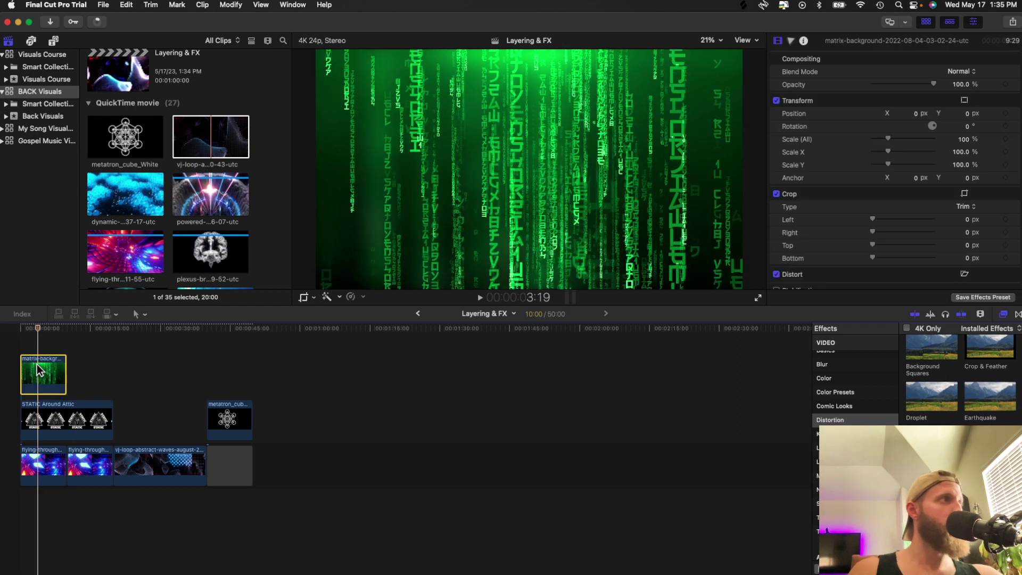
left_click(24, 342)
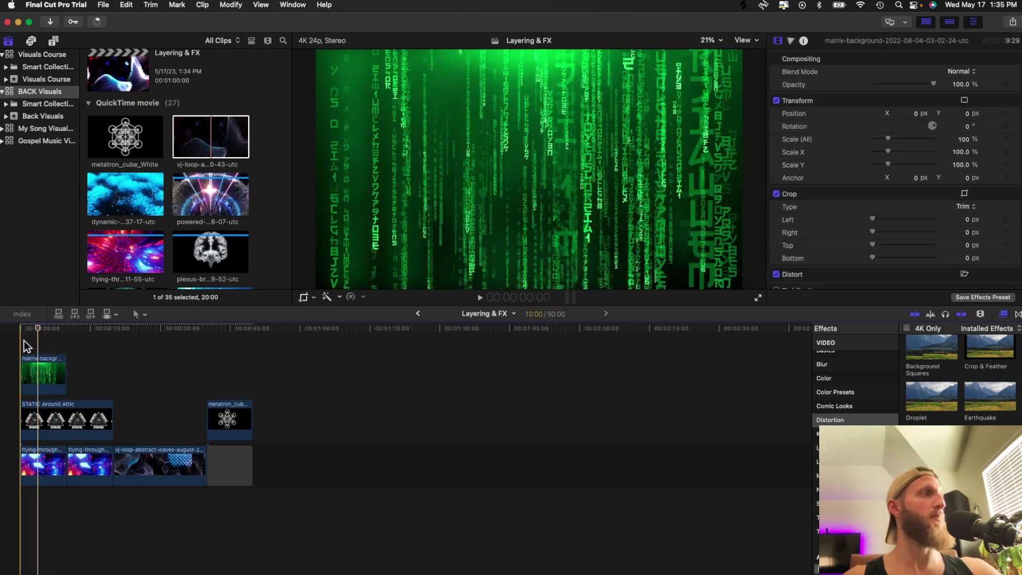
key("space")
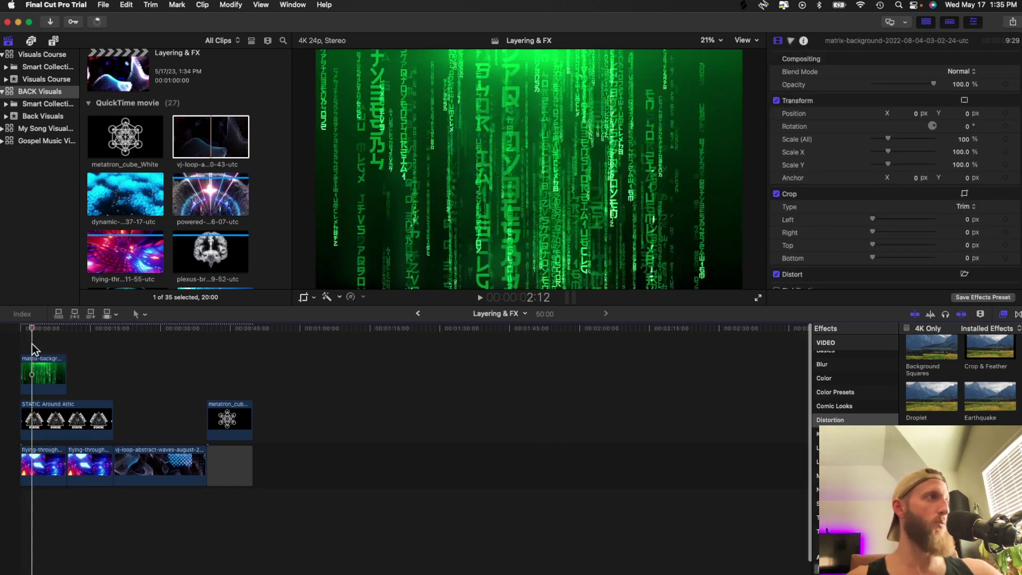
left_click(47, 373)
Step: Try Screen, then set the matrix clip's blend mode to Overlay
left_click(958, 72)
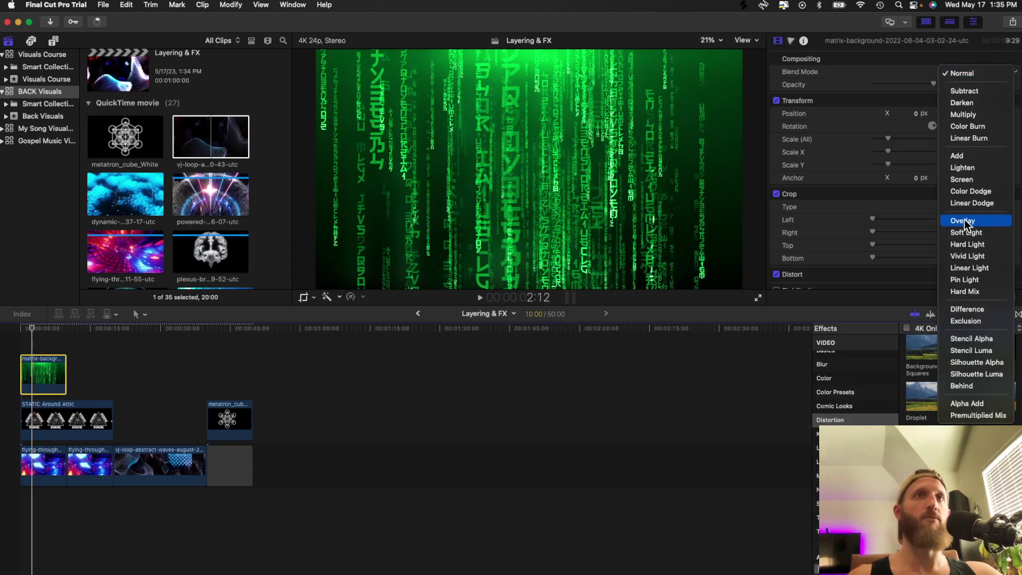
left_click(970, 179)
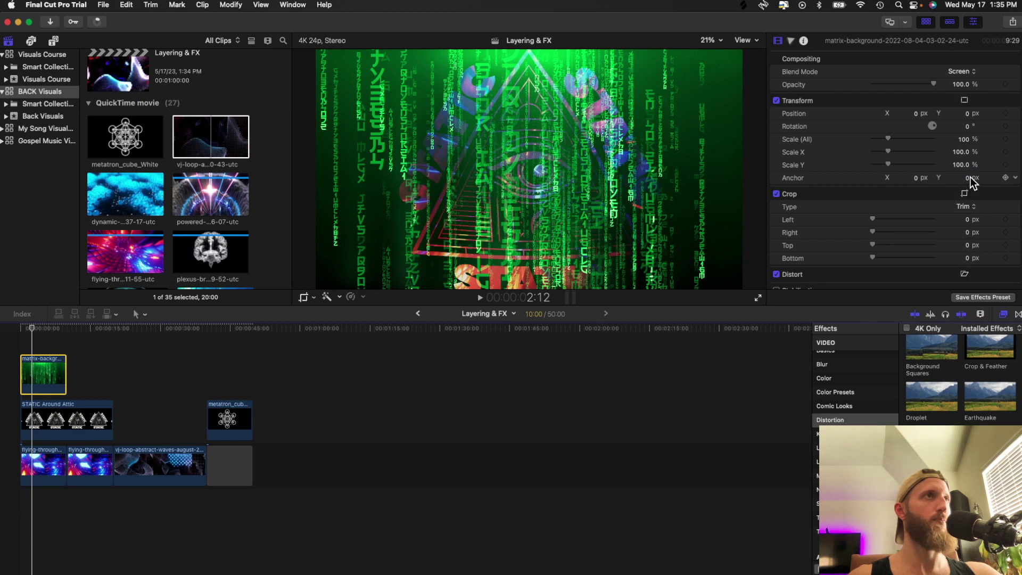
left_click(962, 72)
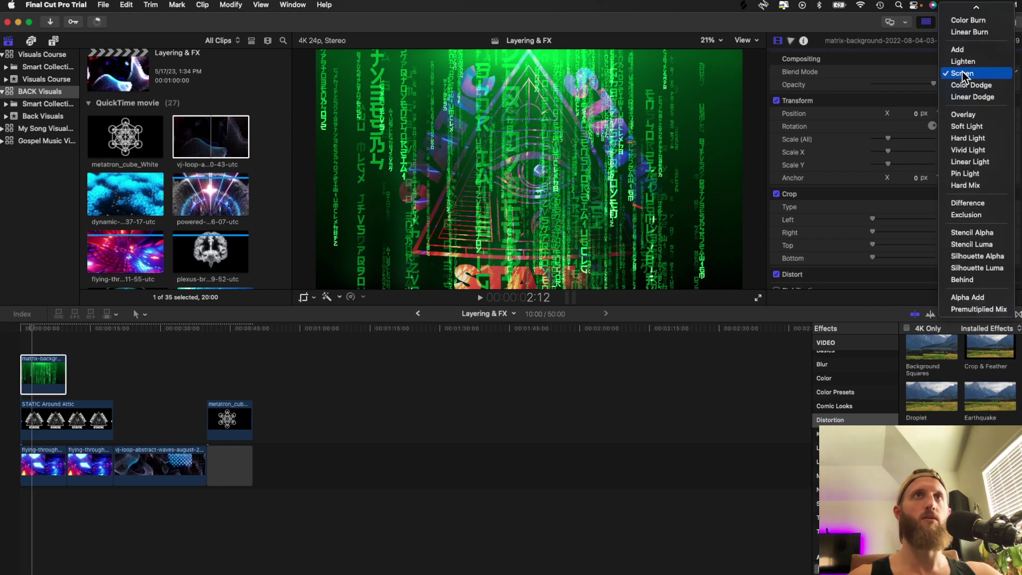
left_click(969, 116)
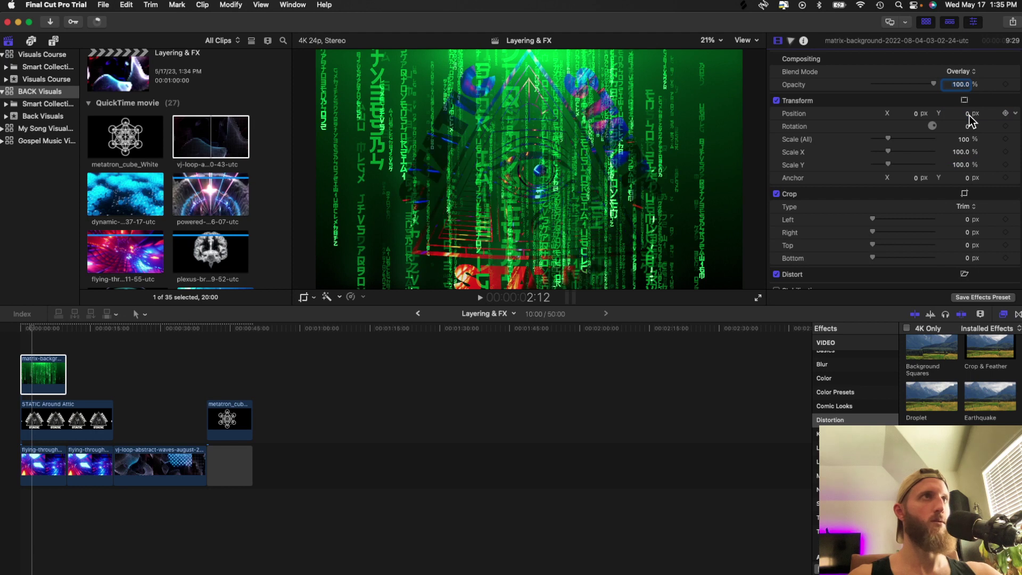
Step: Play the Overlay-blended composite back from the timeline start
left_click(21, 345)
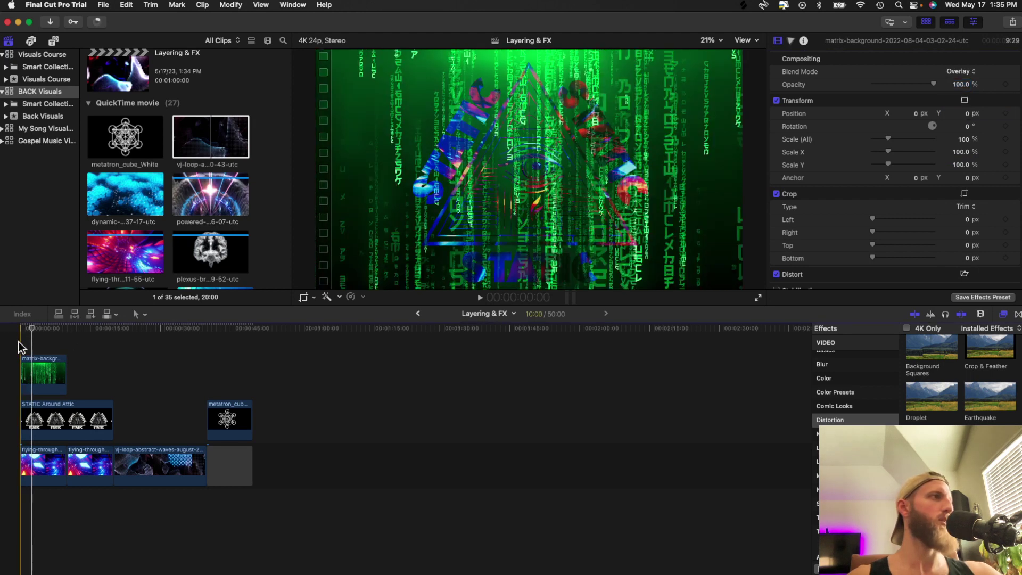
key("space")
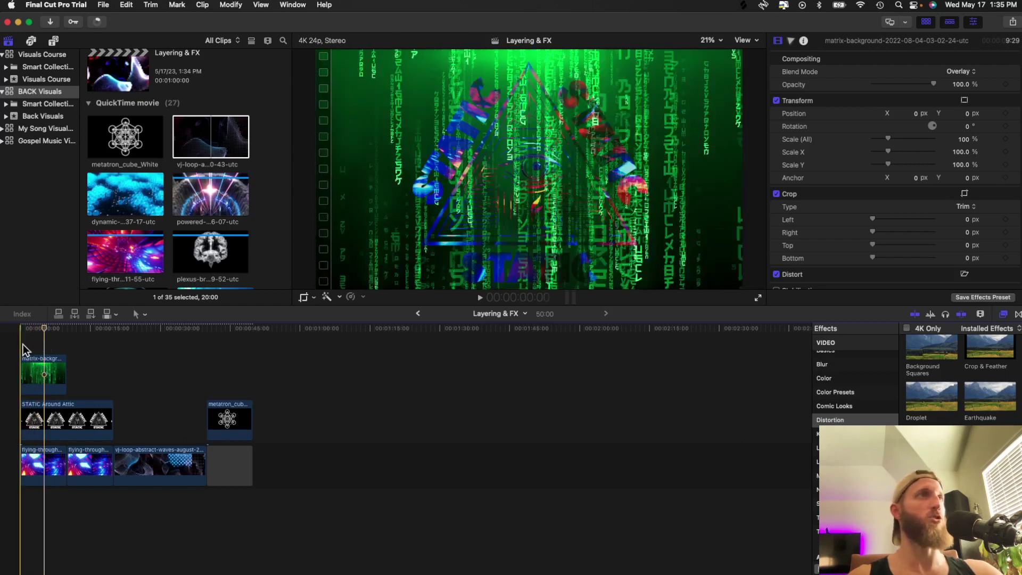
key("Home")
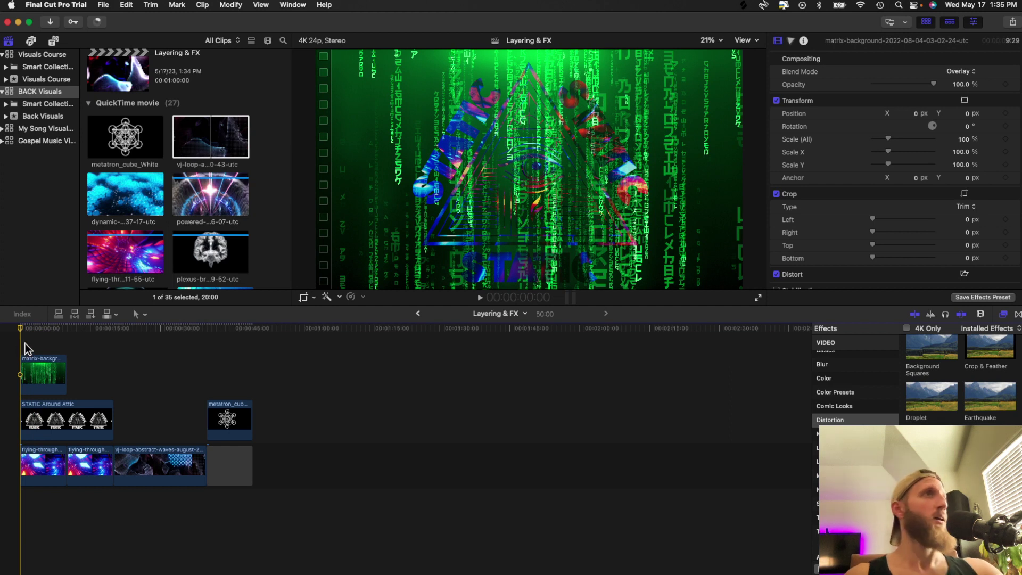
key("space")
Step: Try Soft Light, Hard Light, Vivid Light, Pin Light, Exclusion and Difference on the matrix clip
left_click(38, 362)
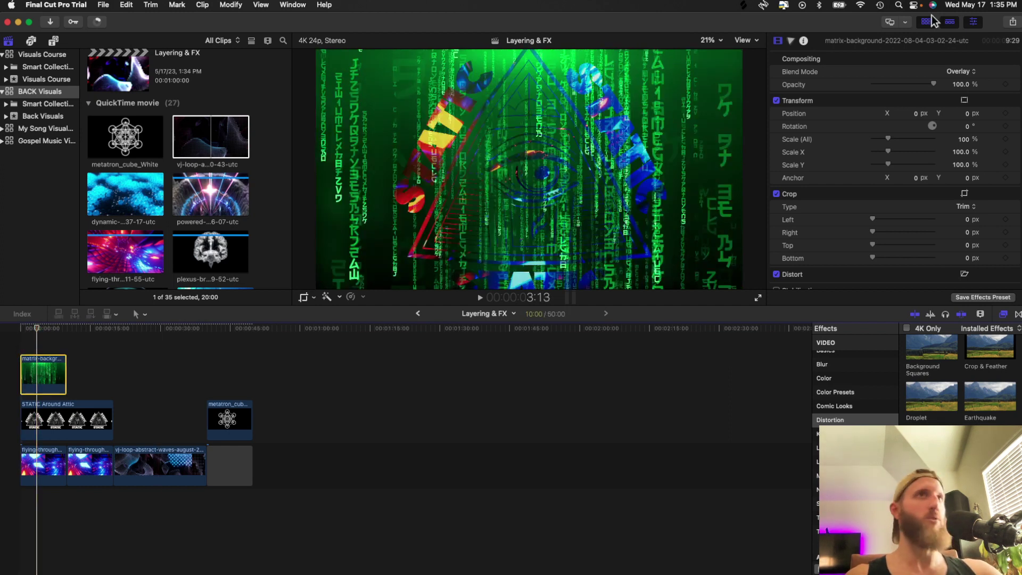
left_click(959, 72)
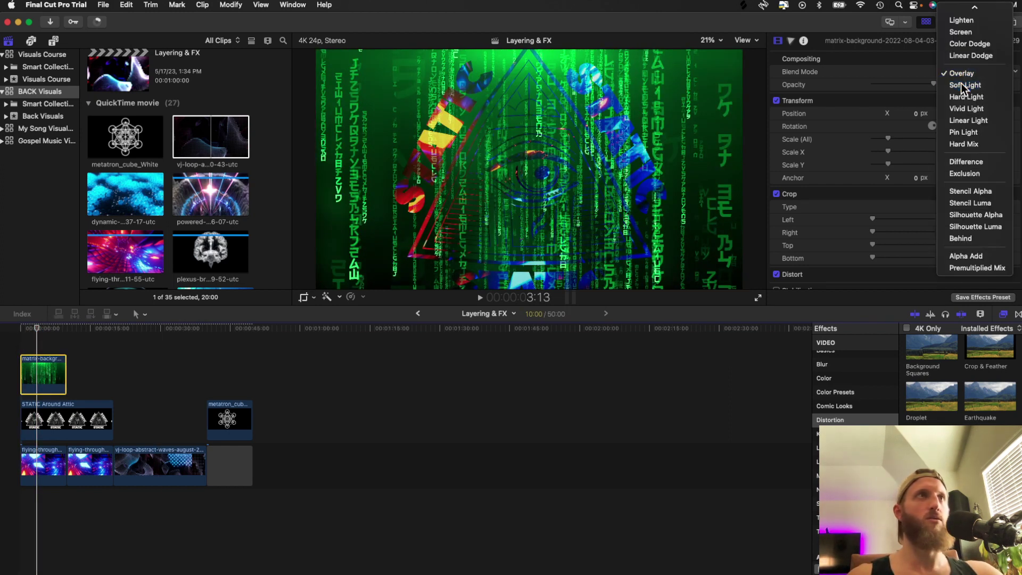
left_click(960, 83)
left_click(958, 72)
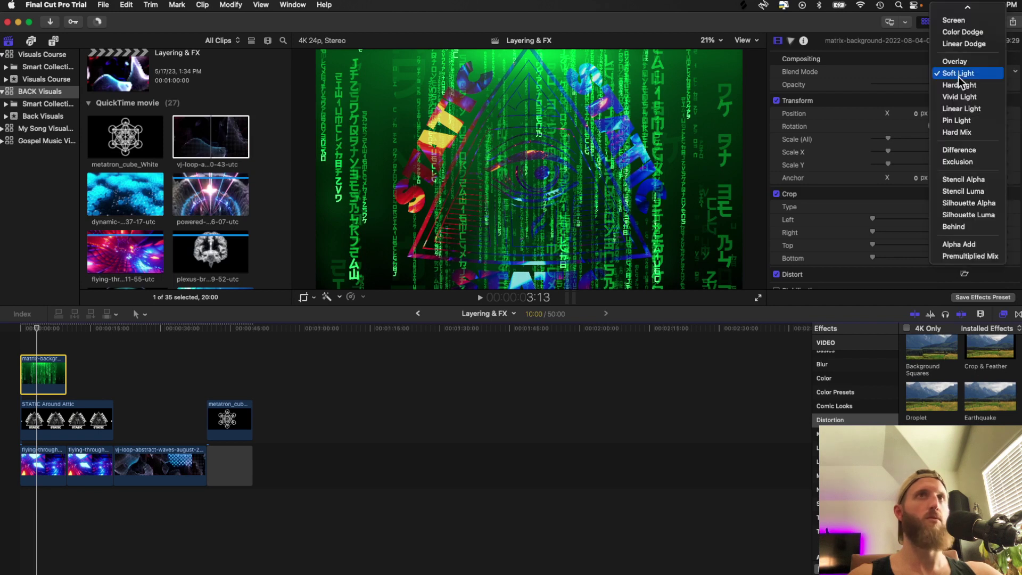
left_click(958, 85)
left_click(953, 72)
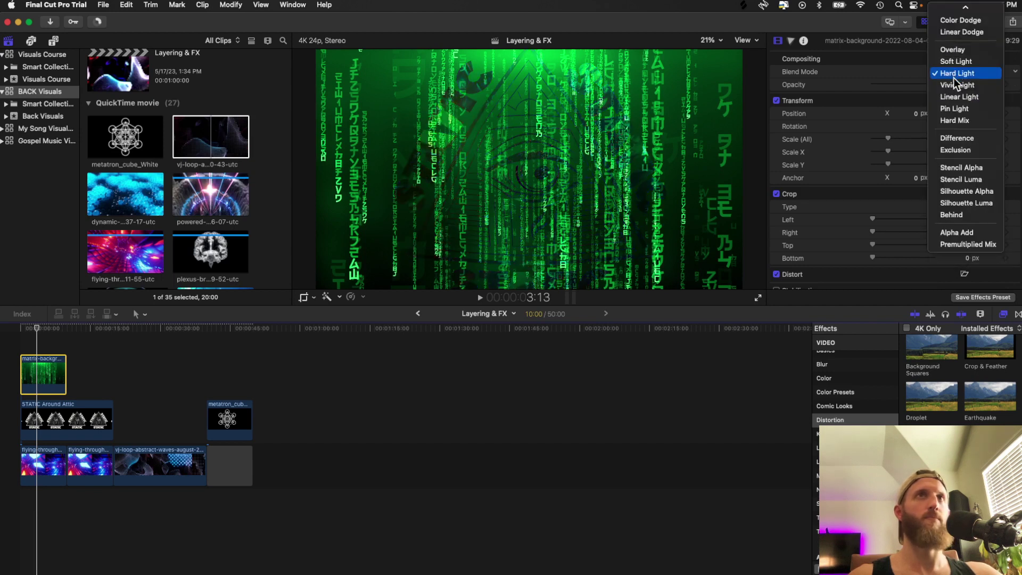
left_click(953, 81)
left_click(949, 71)
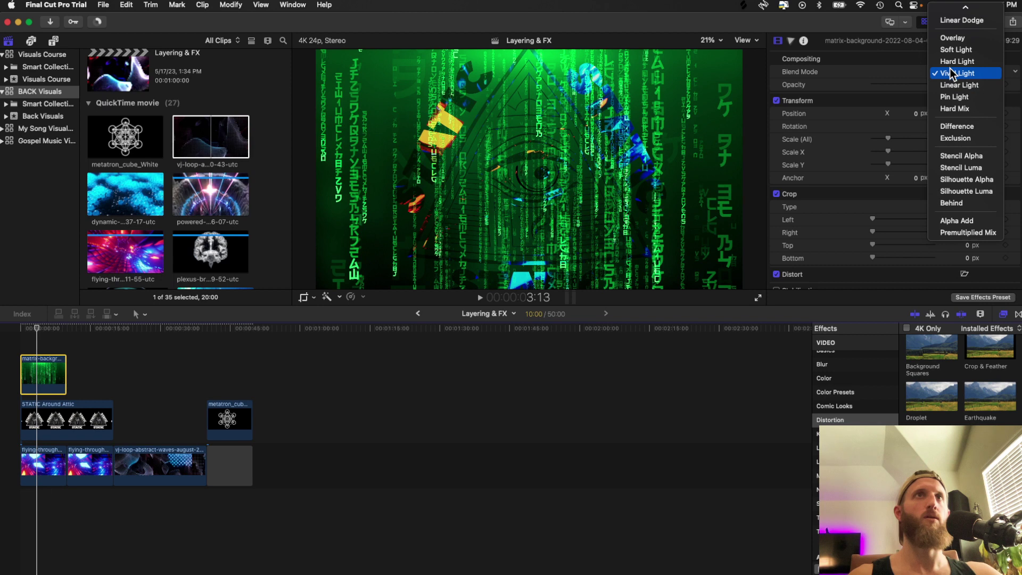
left_click(950, 94)
left_click(948, 72)
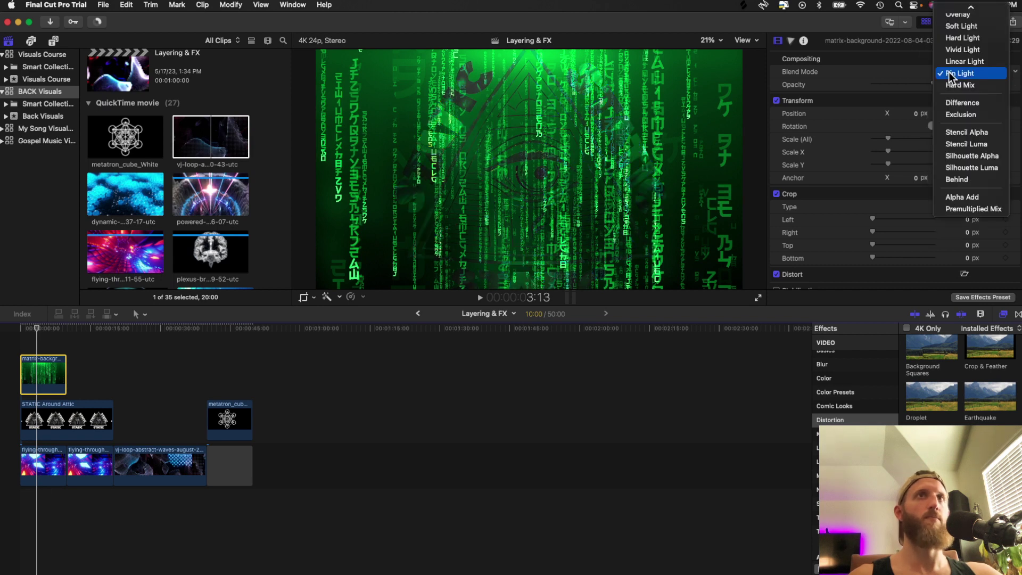
left_click(956, 113)
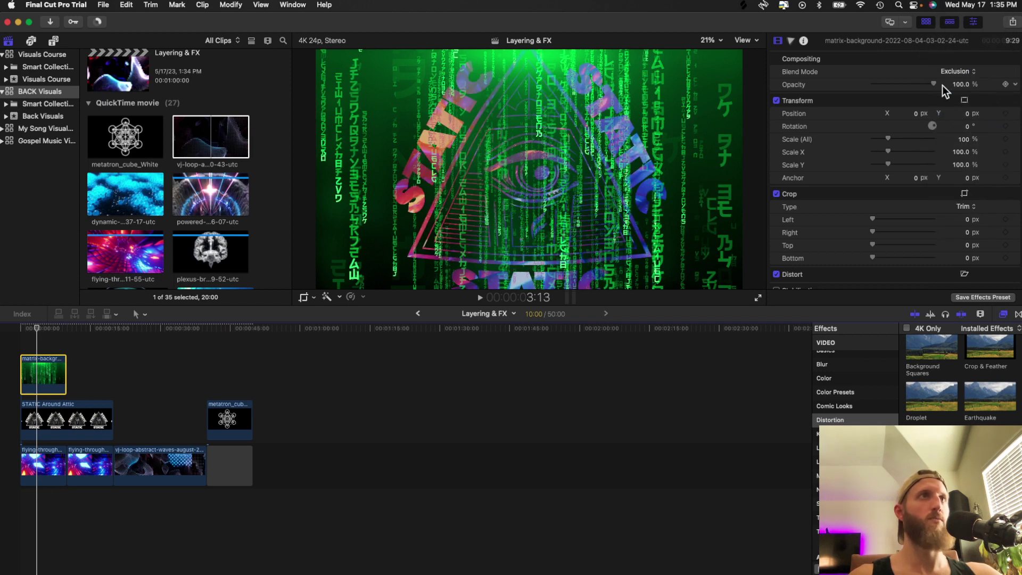
left_click(957, 72)
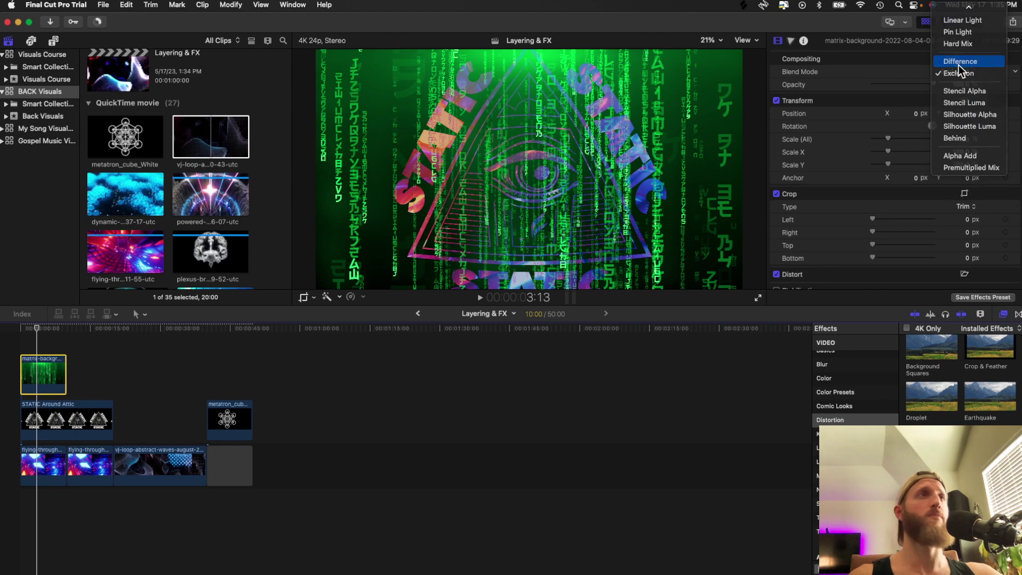
left_click(957, 65)
Step: Preview the Difference blend from the start, then switch the matrix clip to Subtract
key("Home")
left_click(24, 346)
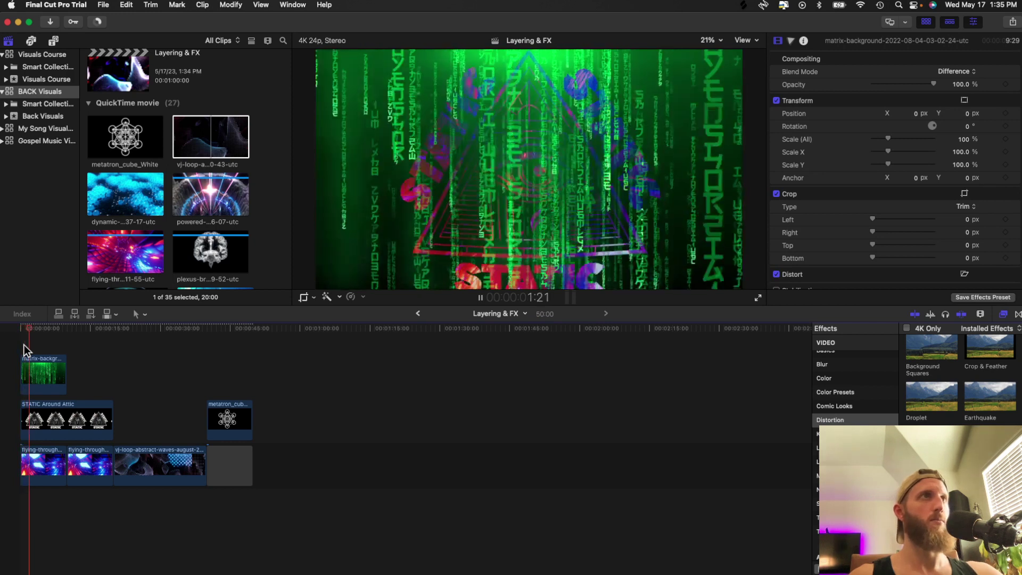
key("space")
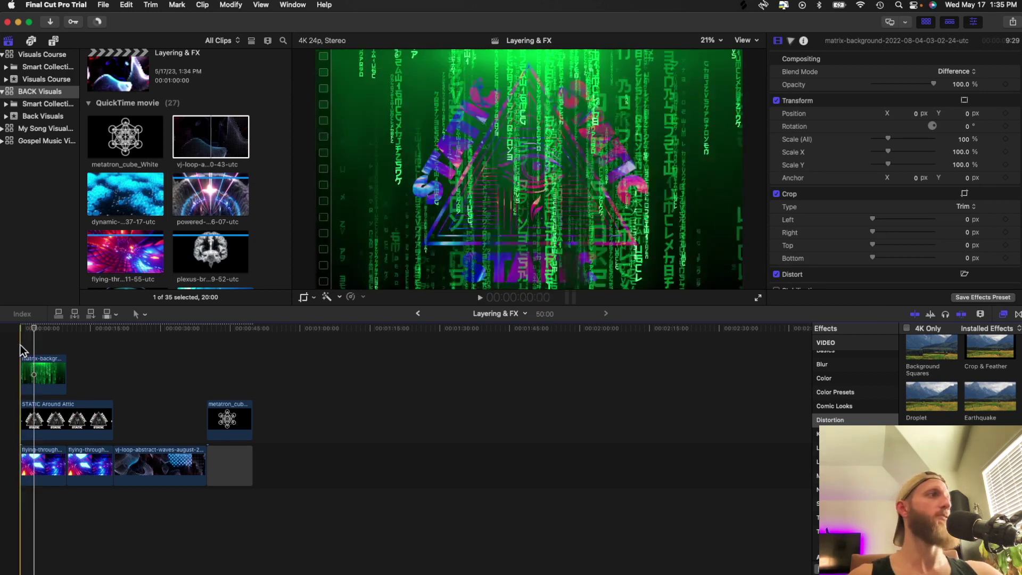
key("space")
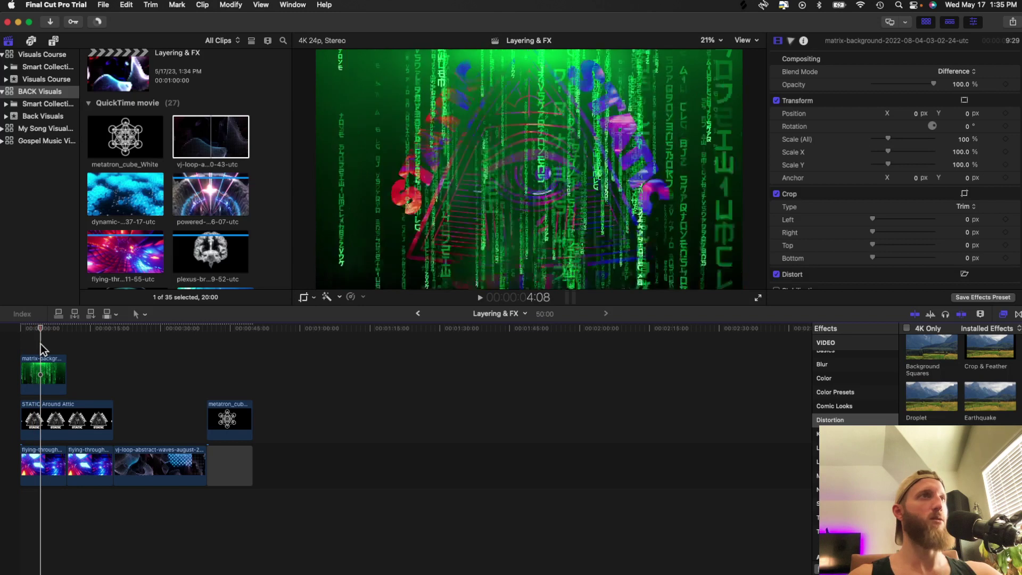
left_click(32, 344)
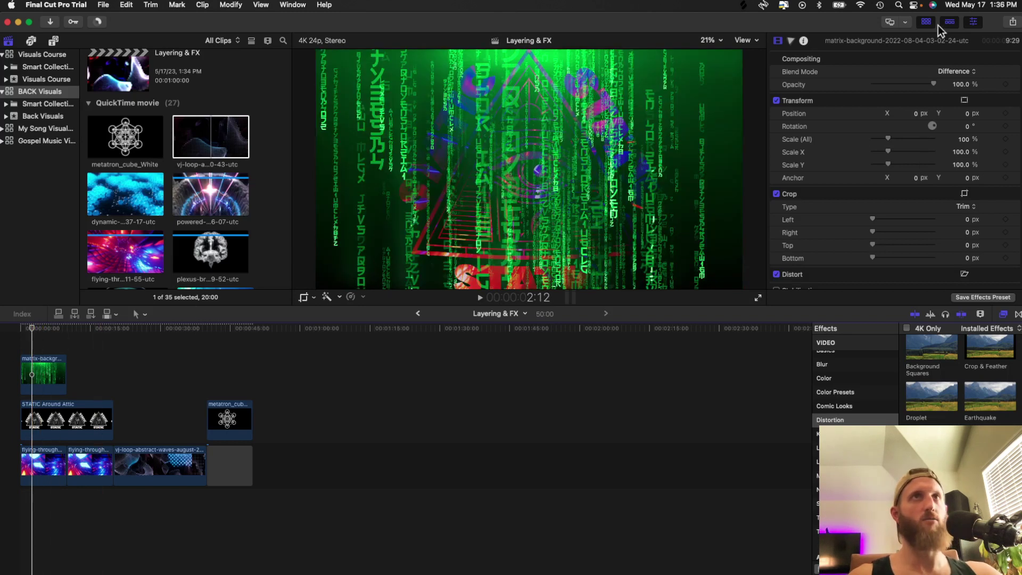
left_click(954, 68)
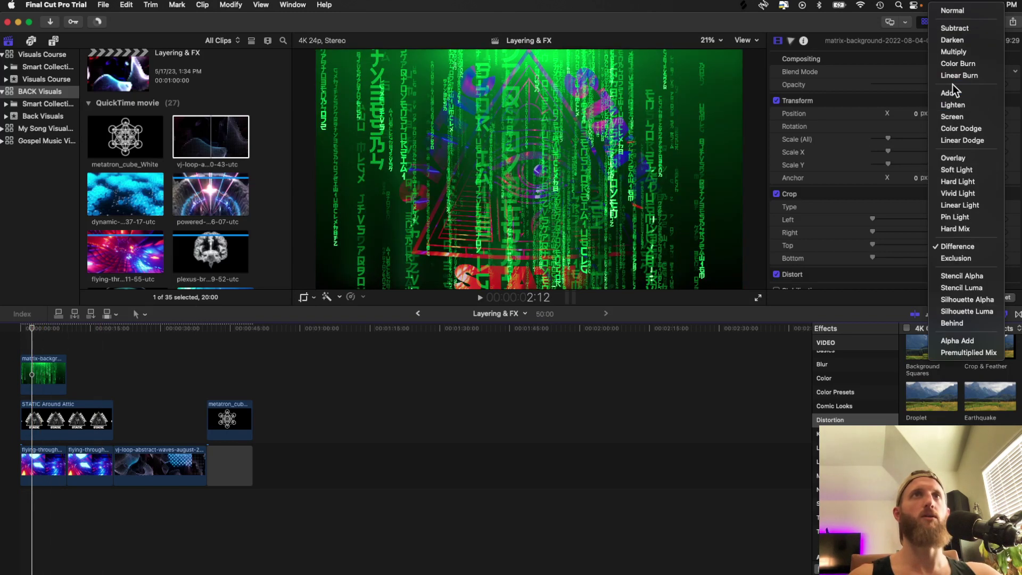
left_click(970, 32)
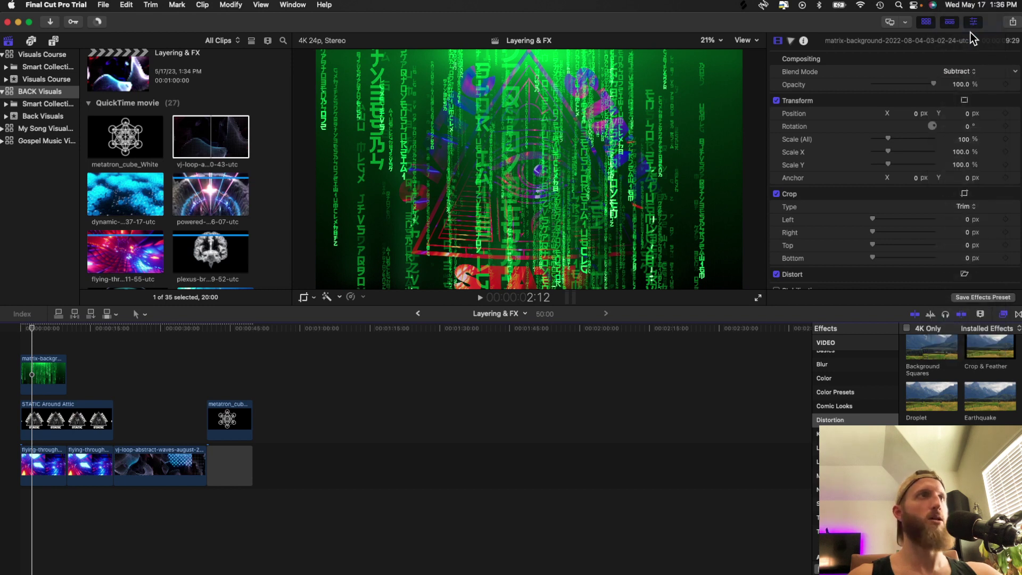
left_click(17, 327)
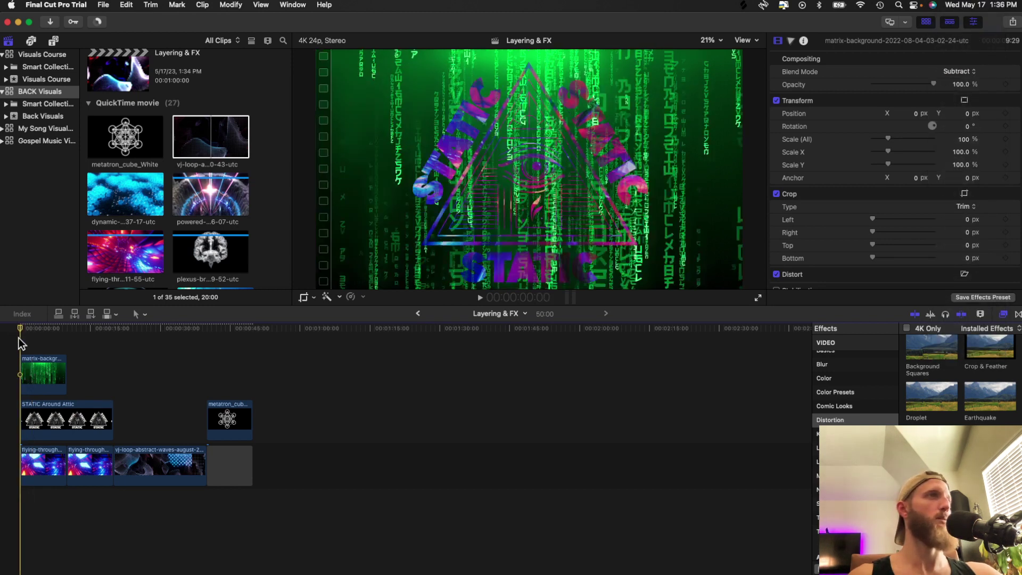
key("space")
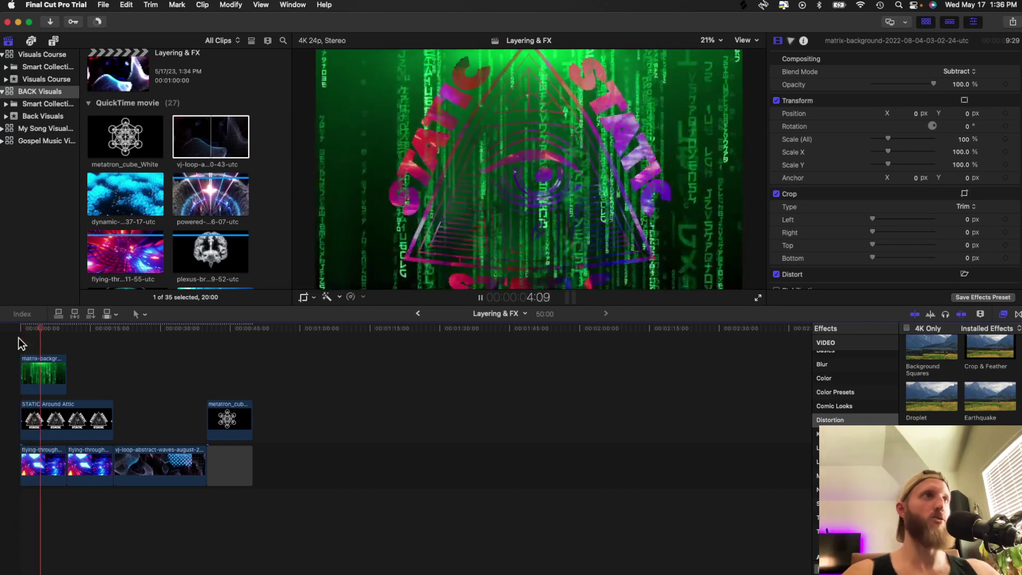
left_click(37, 331)
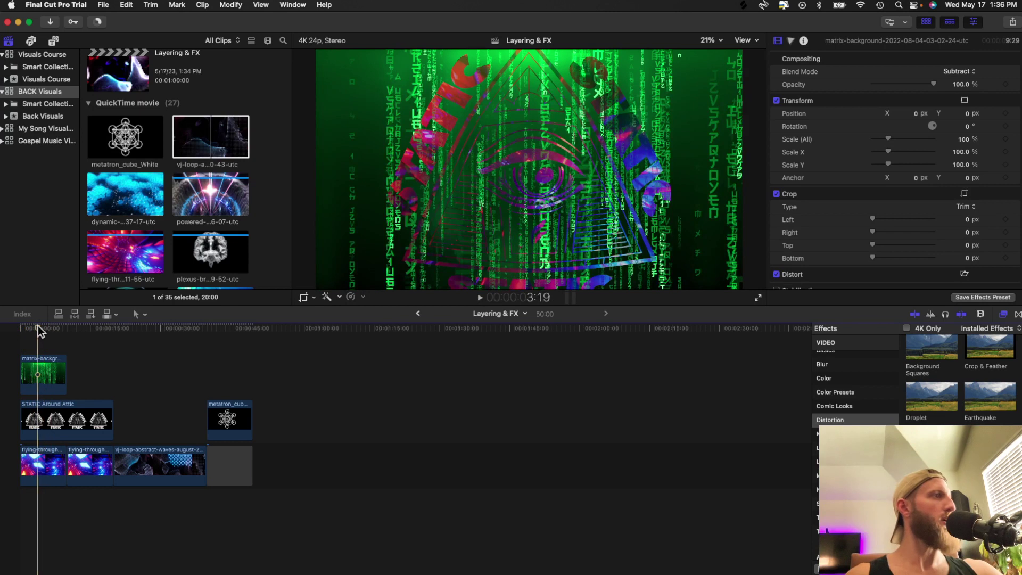
left_click_drag(37, 324, 18, 325)
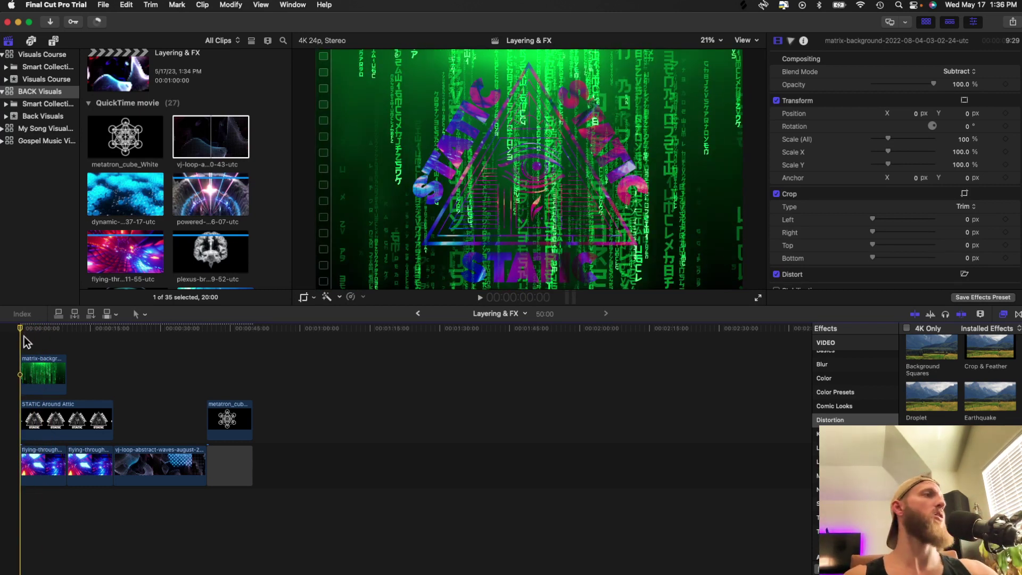
left_click(36, 344)
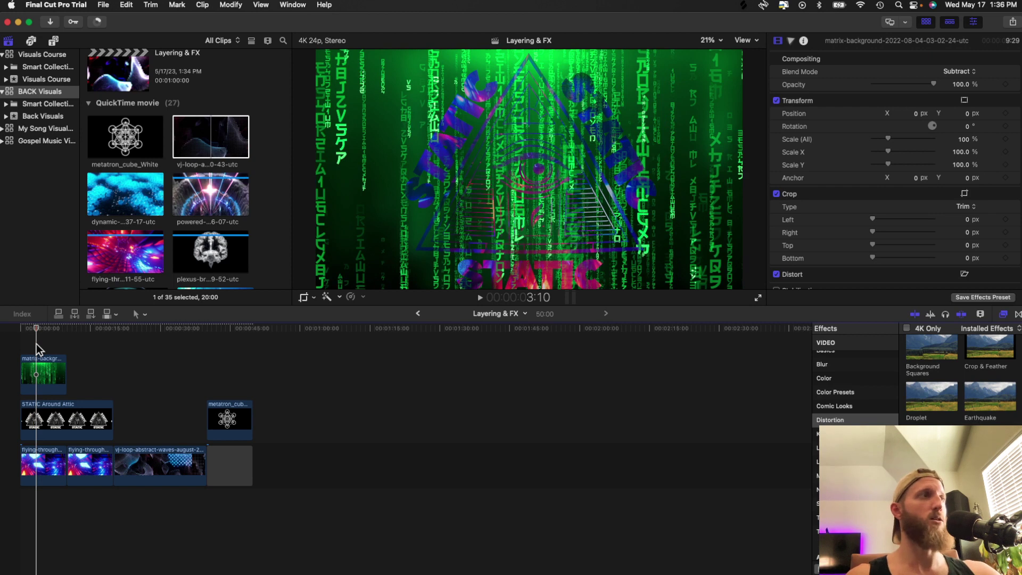
Step: Move the metatron cube clip left to about 00:00:18 and play the new arrangement
left_click(226, 423)
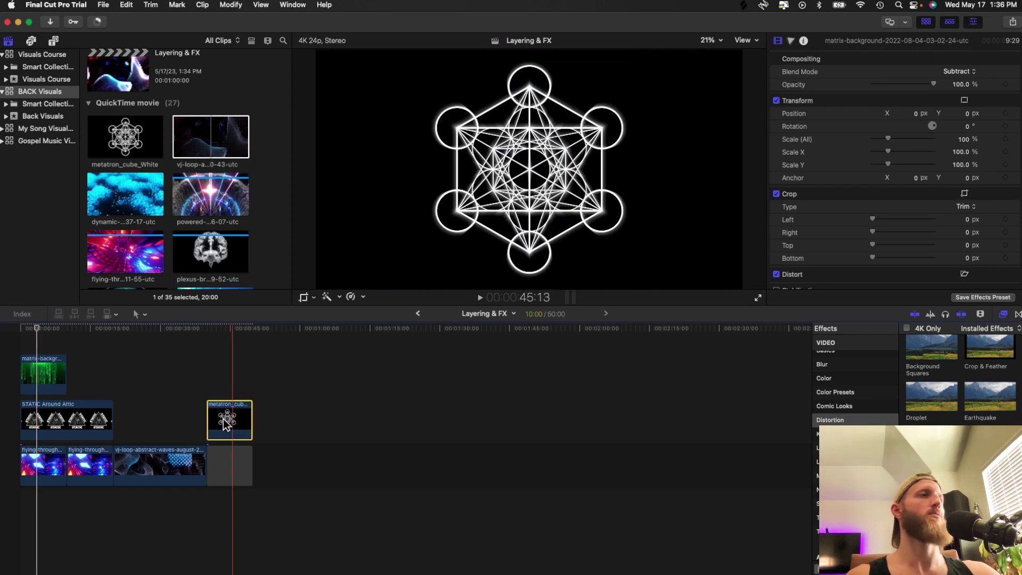
left_click_drag(226, 423, 132, 423)
left_click(119, 386)
key("space")
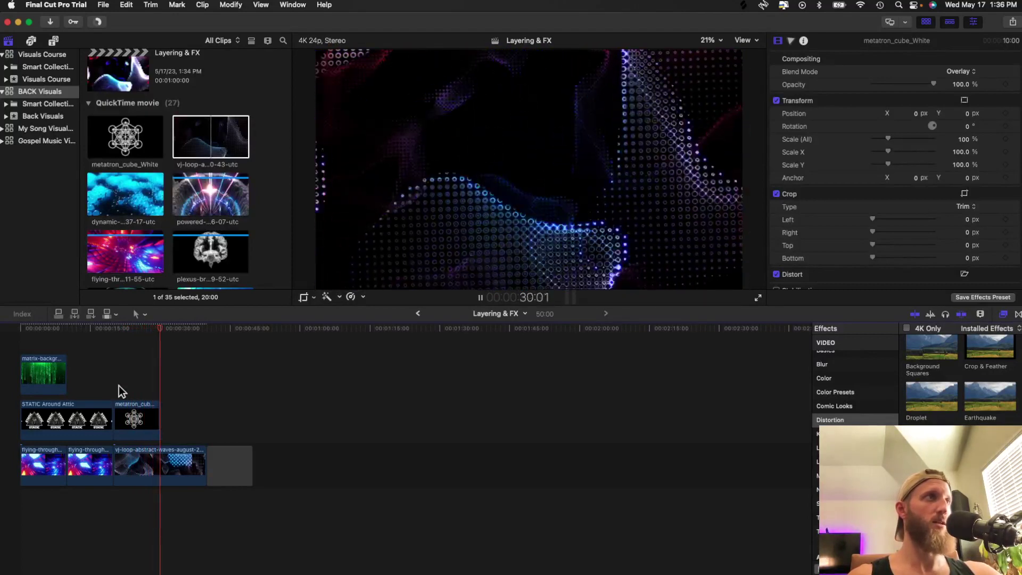
key("space")
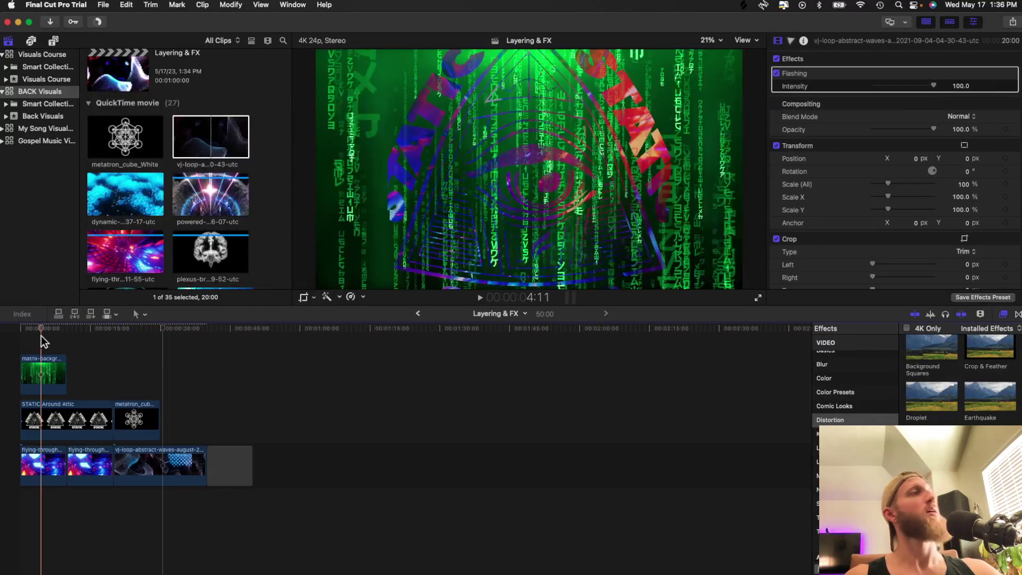
left_click(42, 372)
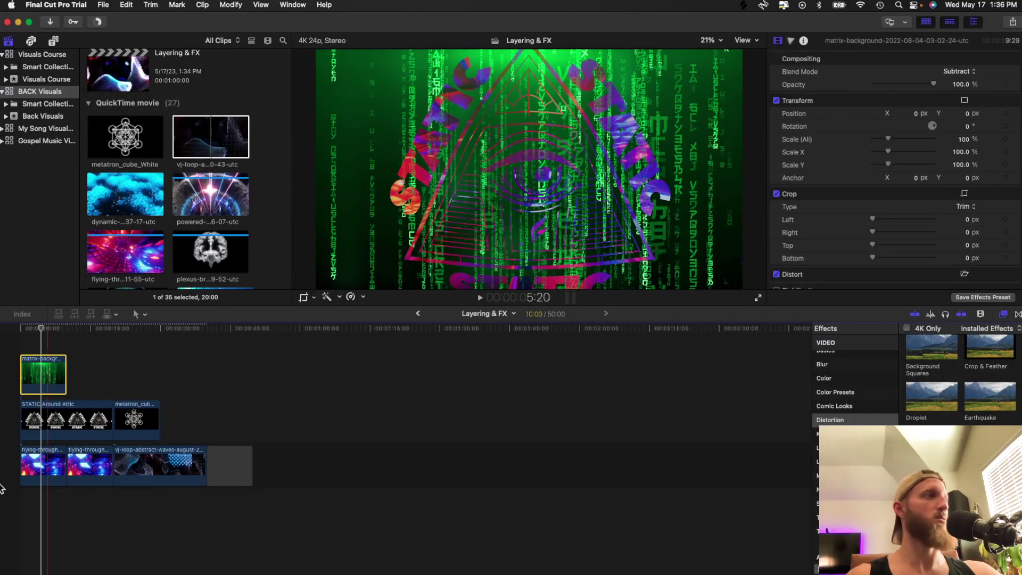
Step: Move STATIC Around Attic to the top lane and set the matrix clip to Normal blending
left_click_drag(65, 404, 65, 353)
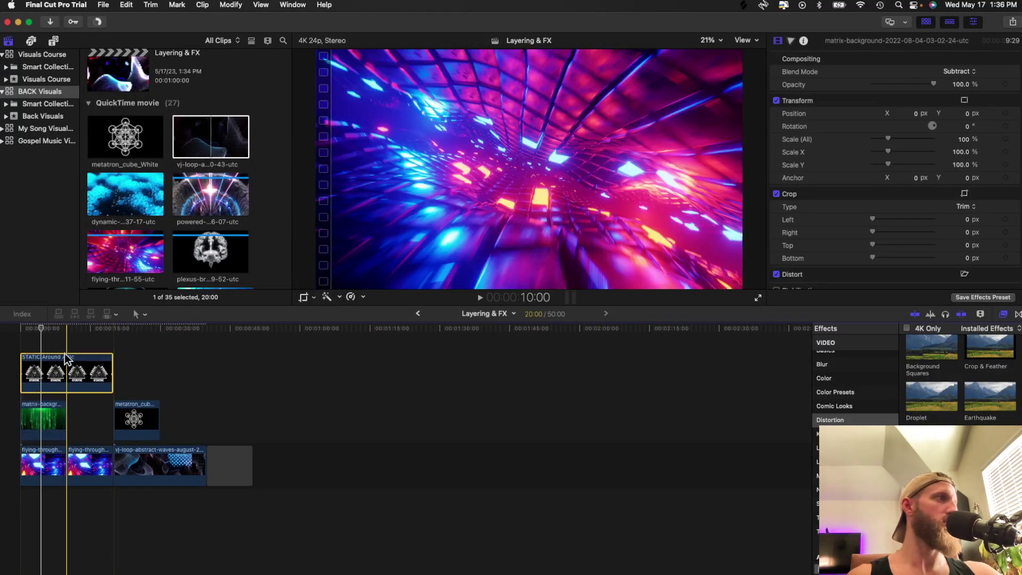
left_click(43, 414)
left_click(976, 73)
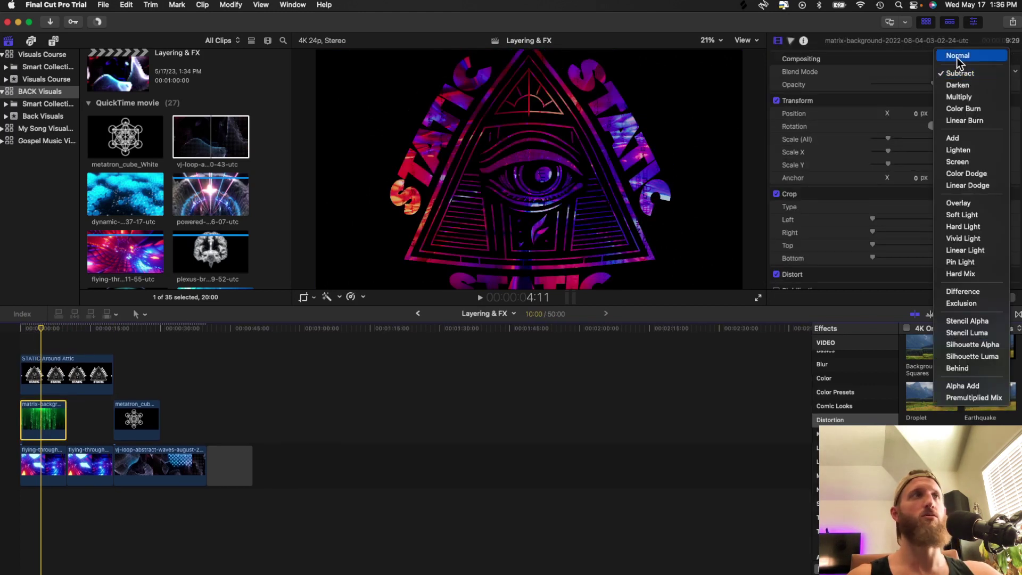
left_click(958, 56)
Step: Set the STATIC Around Attic clip's blend mode to Overlay
left_click(39, 376)
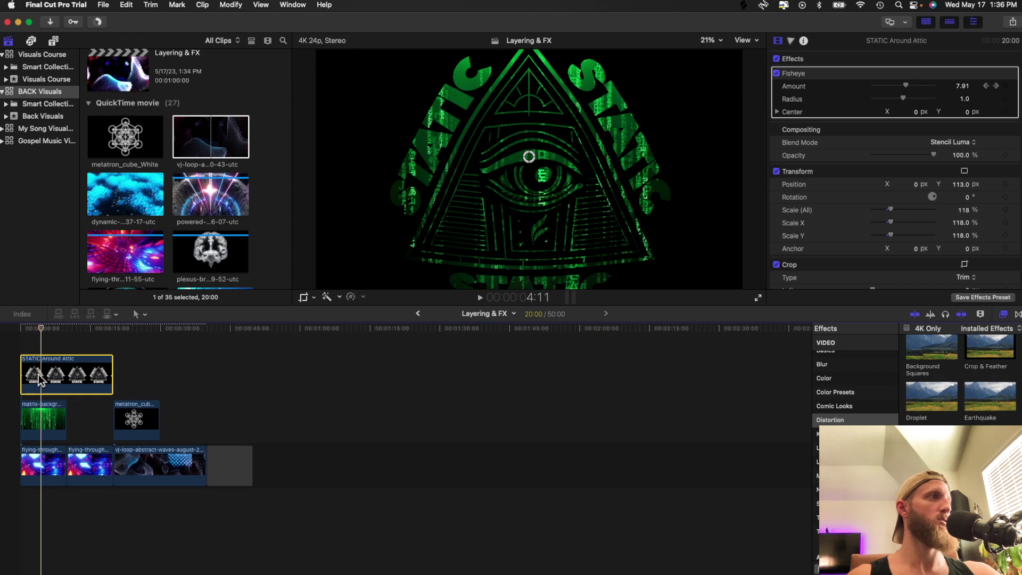
left_click(973, 144)
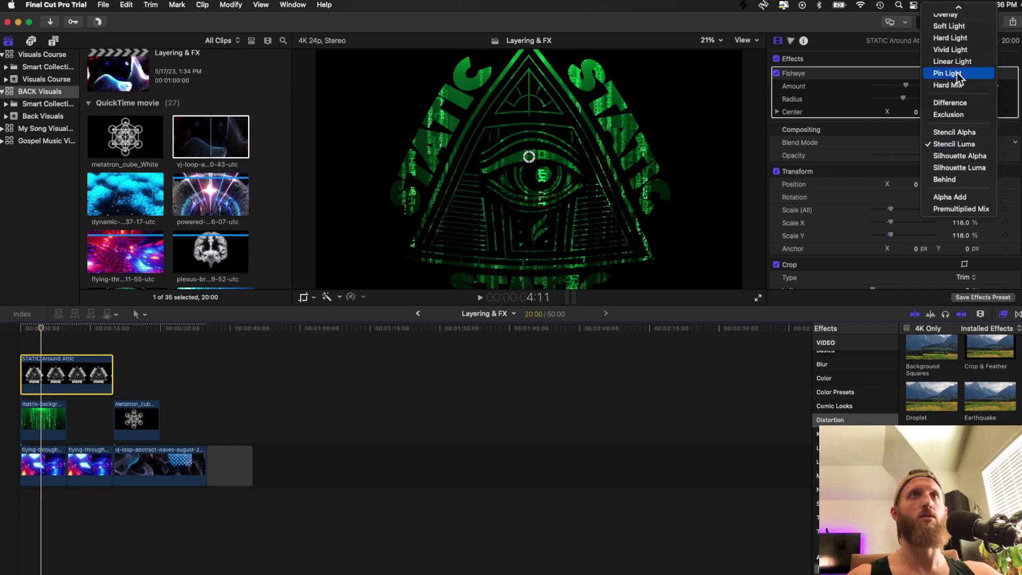
left_click(956, 160)
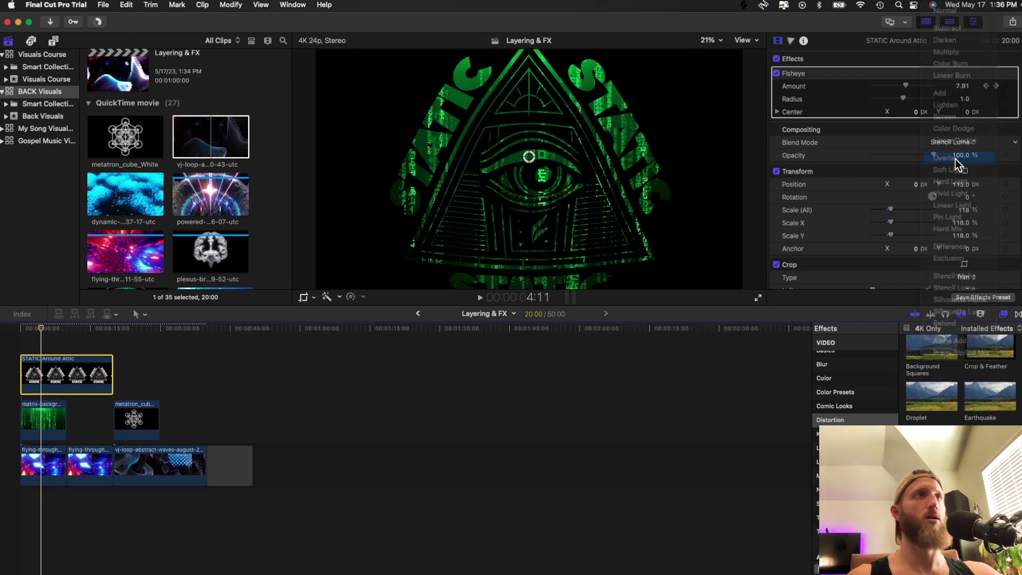
left_click(25, 347)
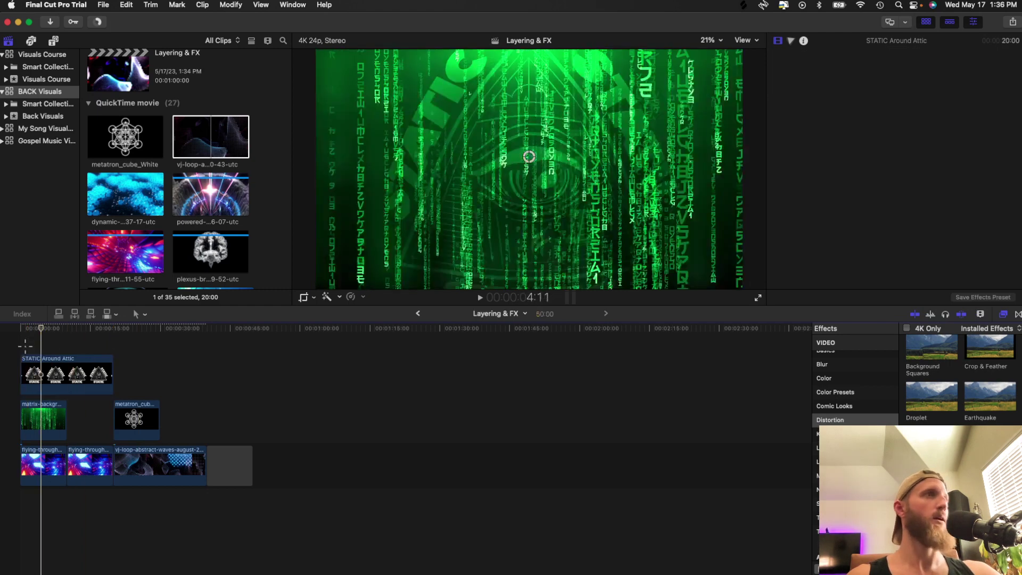
Step: Play back the Fisheye animation on STATIC Around Attic, then select its Fisheye effect
key("space")
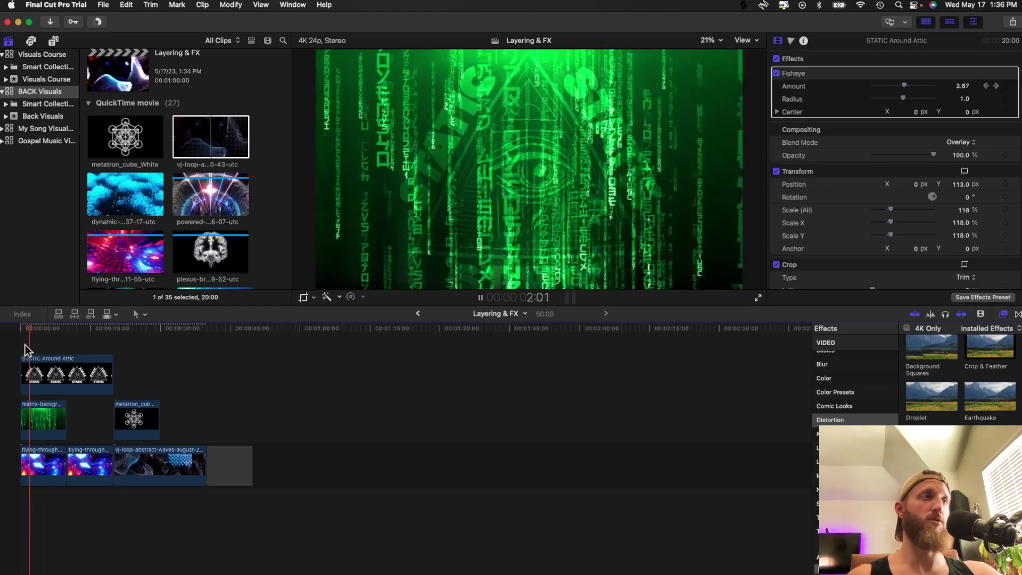
left_click(25, 345)
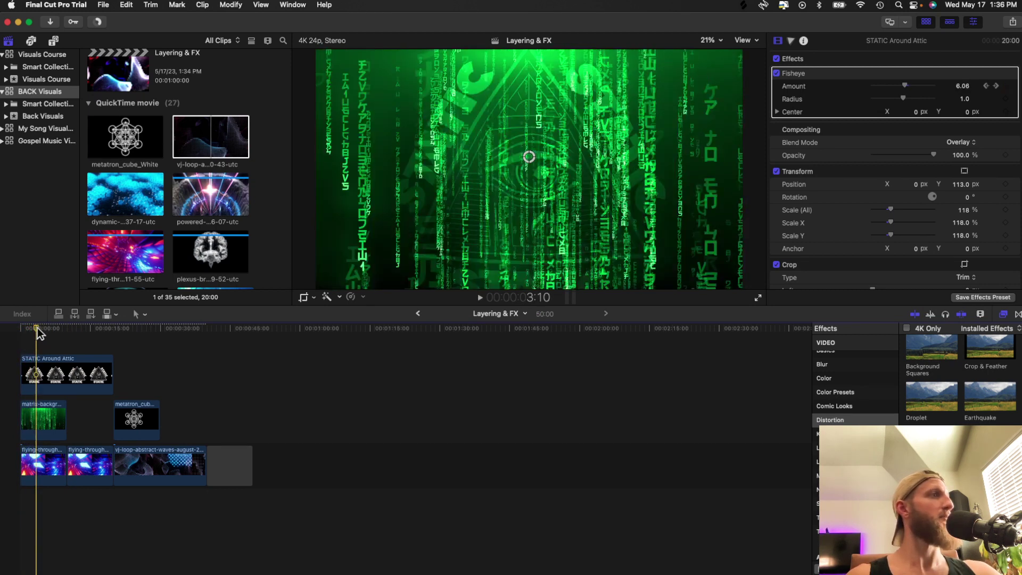
key("space")
left_click(50, 373)
key("Home")
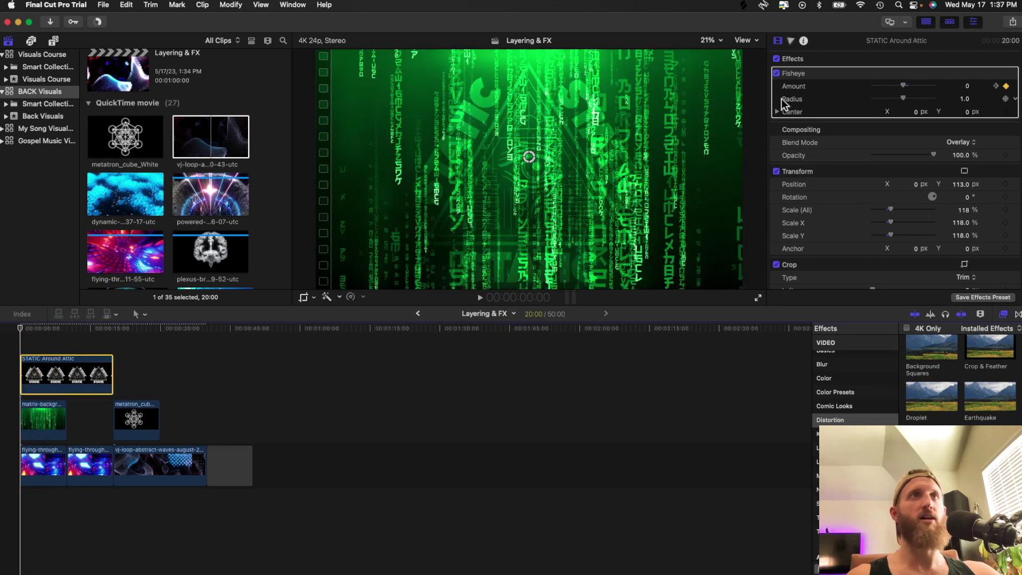
left_click(798, 74)
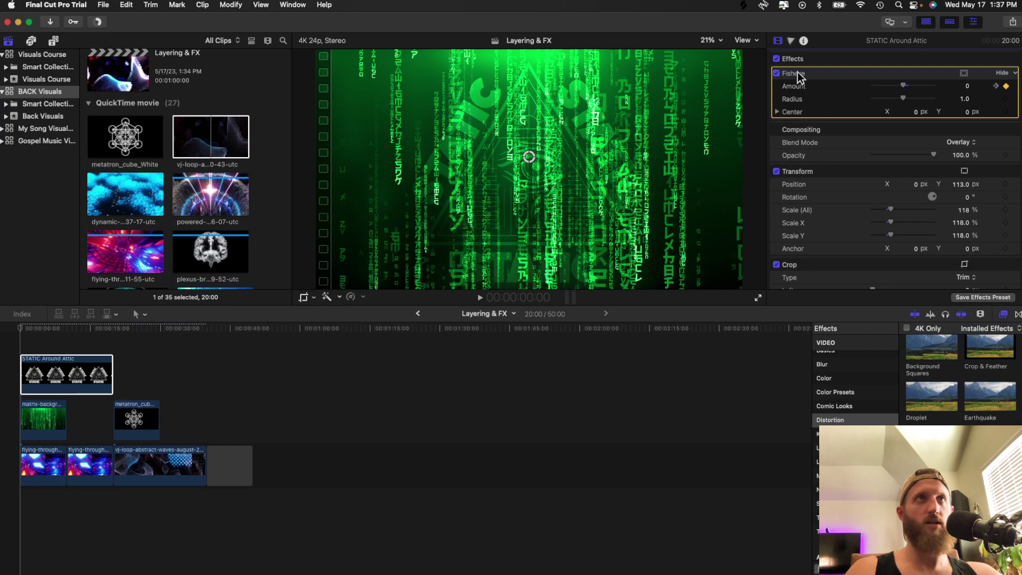
Step: Replace the Fisheye with the Earthquake distortion effect on STATIC Around Attic and preview it
key("Delete")
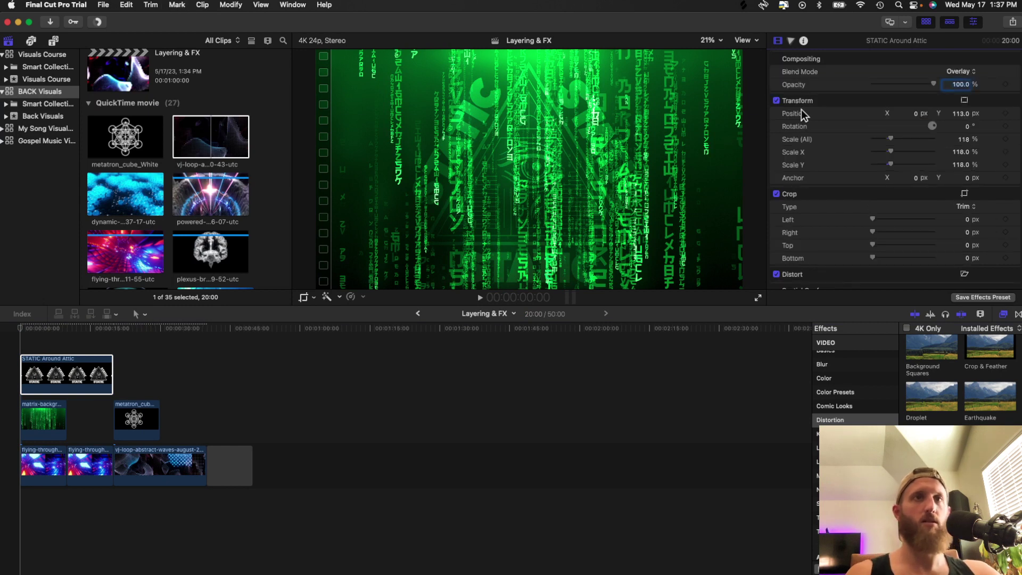
left_click(984, 401)
left_click_drag(991, 400, 55, 379)
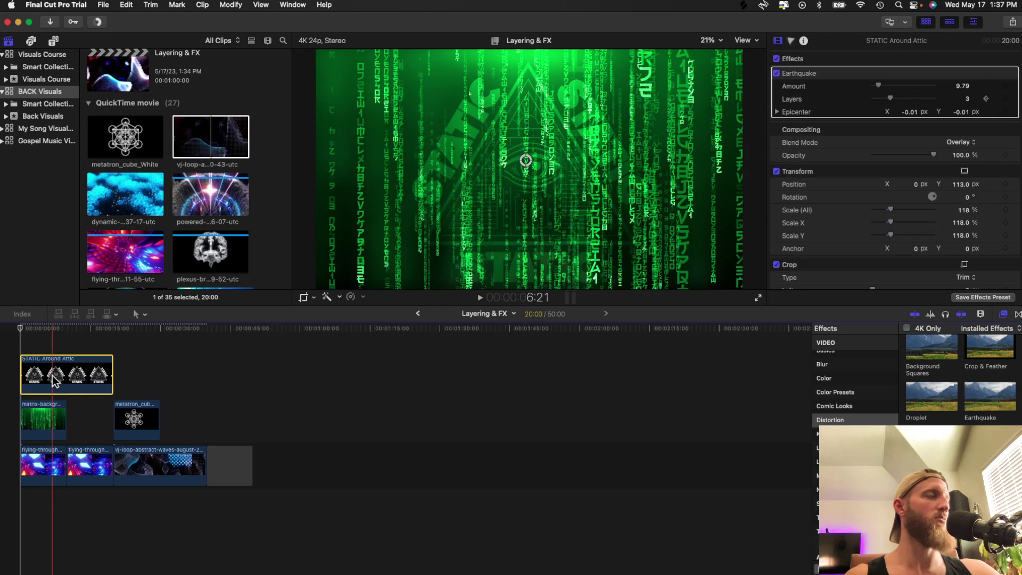
left_click(21, 345)
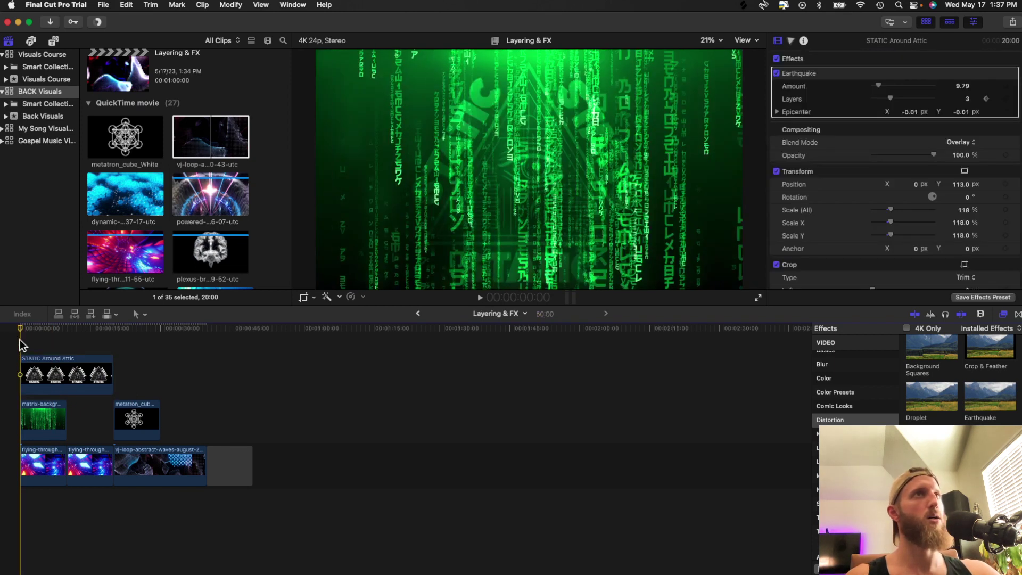
key("space")
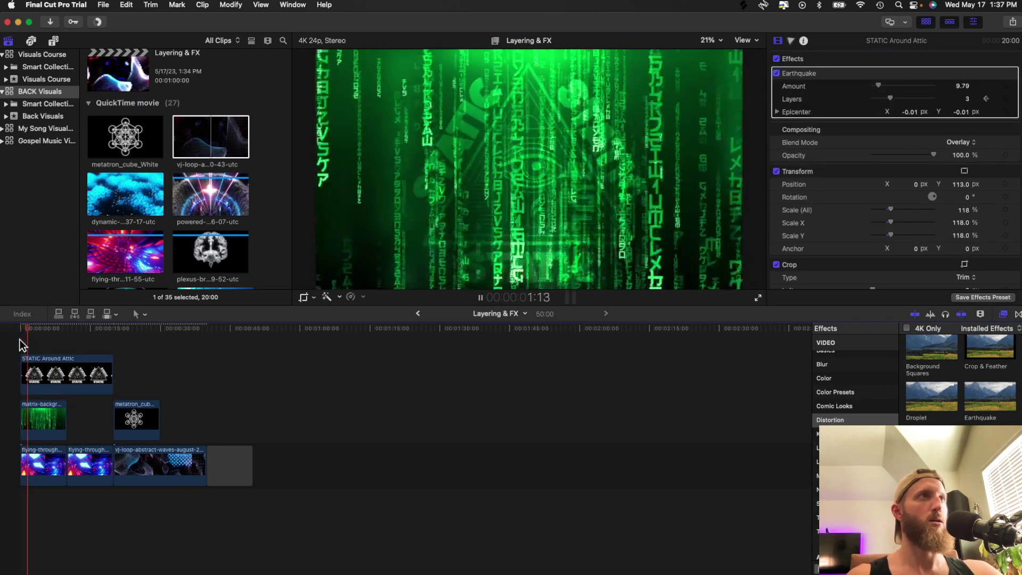
key("space")
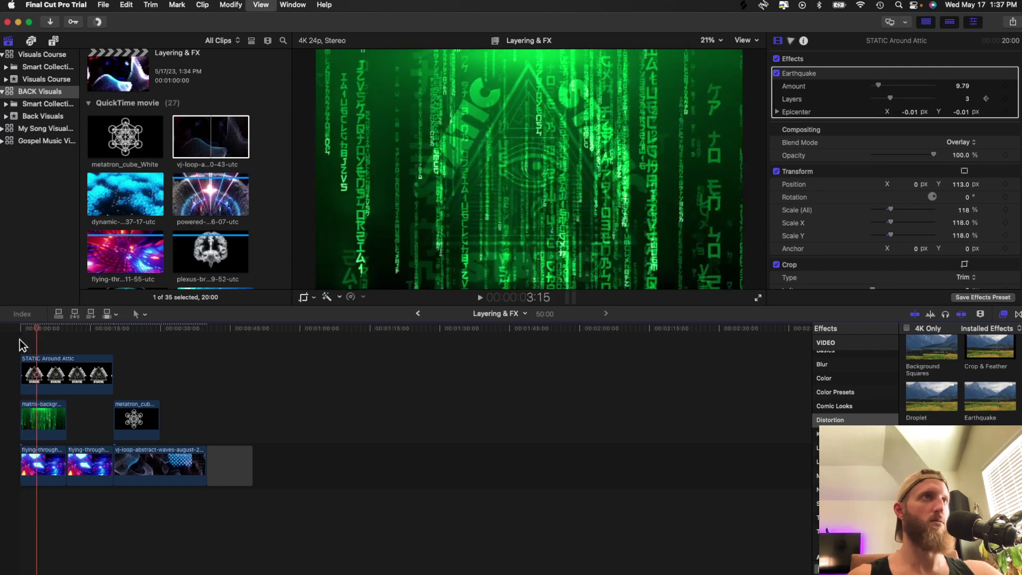
left_click(21, 345)
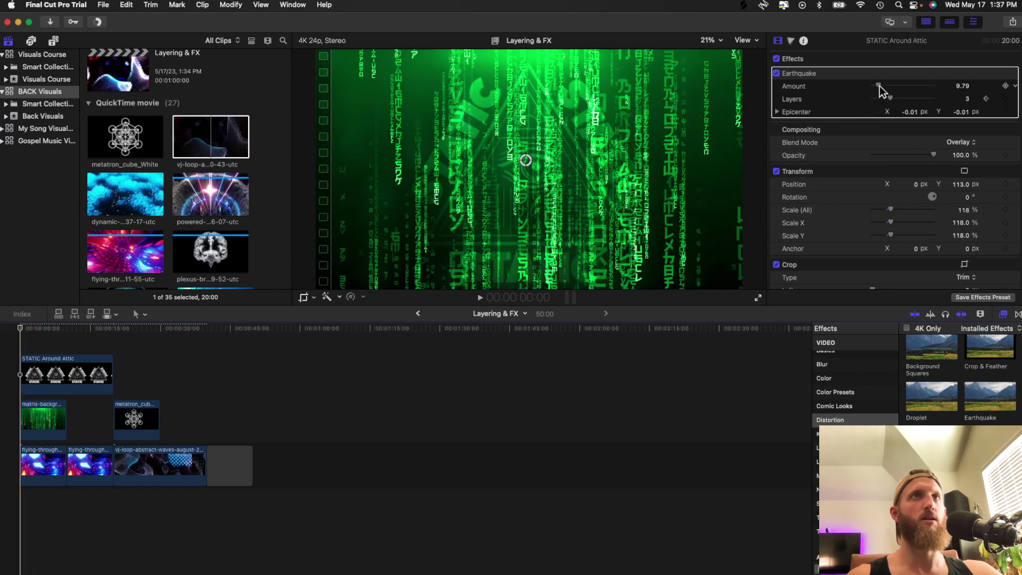
Step: Raise the Earthquake Amount to 33.42 and play back the stronger shake
left_click_drag(879, 86, 894, 84)
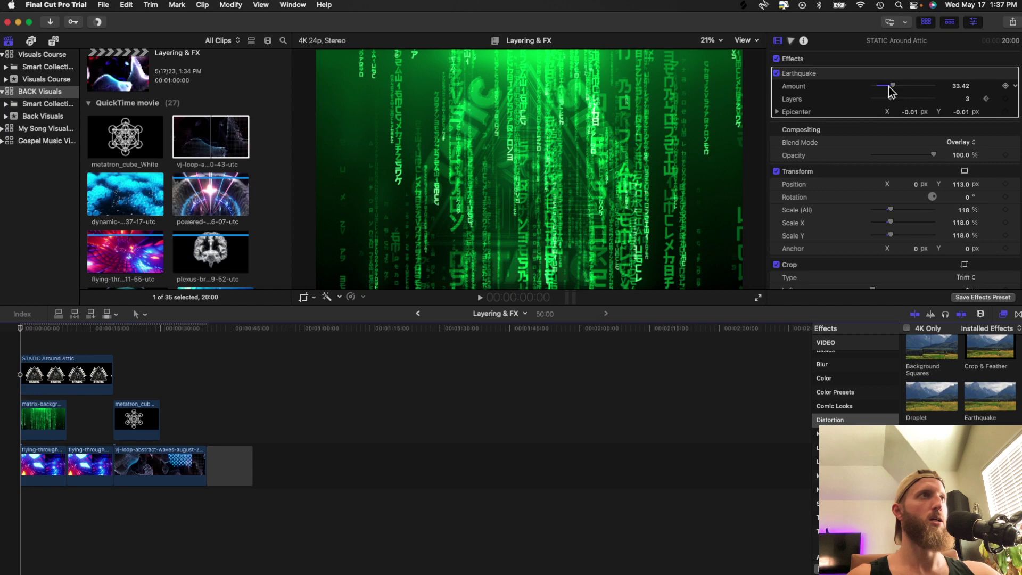
key("space")
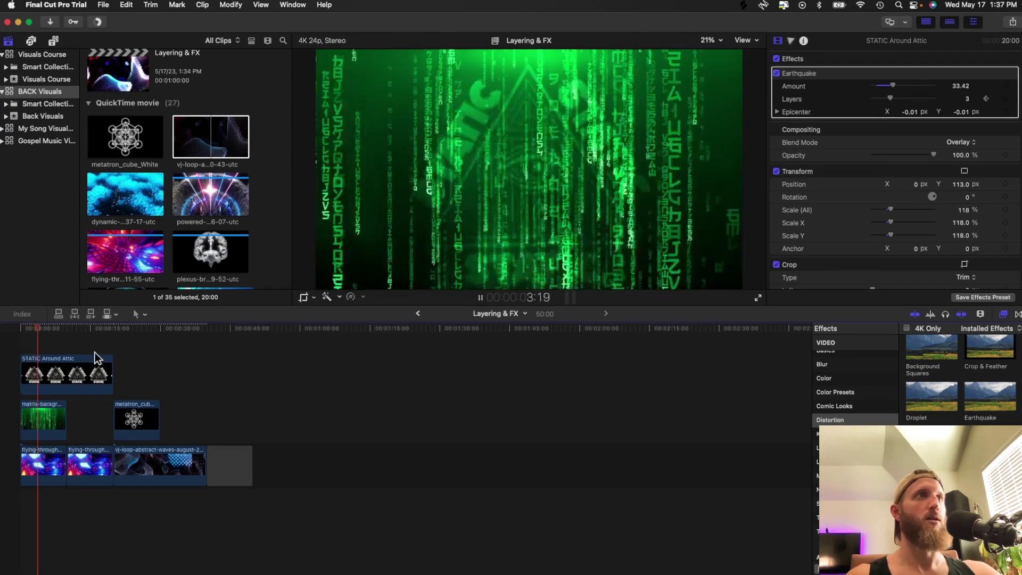
key("space")
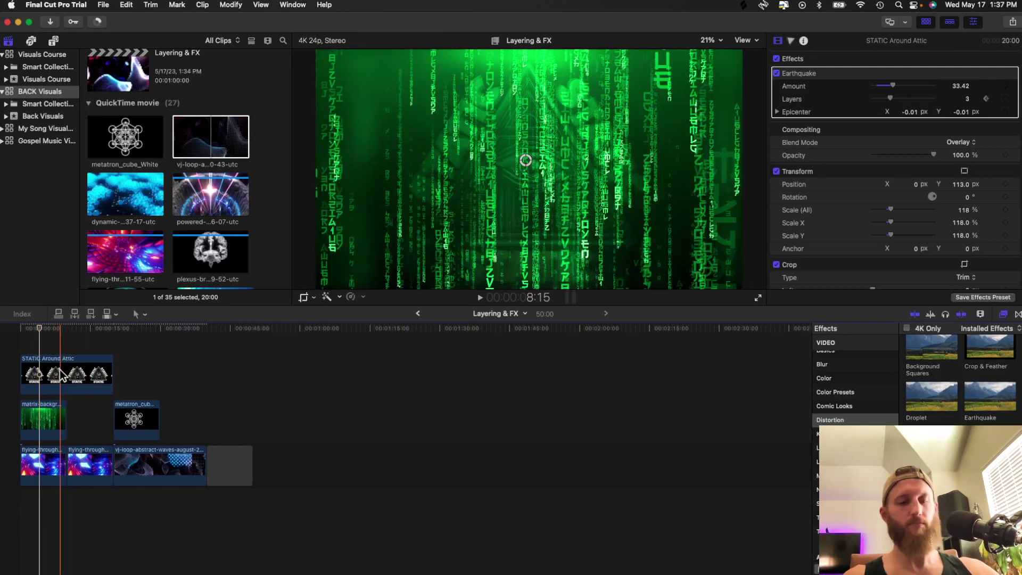
Step: Option-drag a copy of STATIC Around Attic into the lane above and select its Earthquake effect
mouse_move(63, 376)
left_mouse_down()
mouse_move(50, 358)
mouse_move(46, 377)
left_mouse_up()
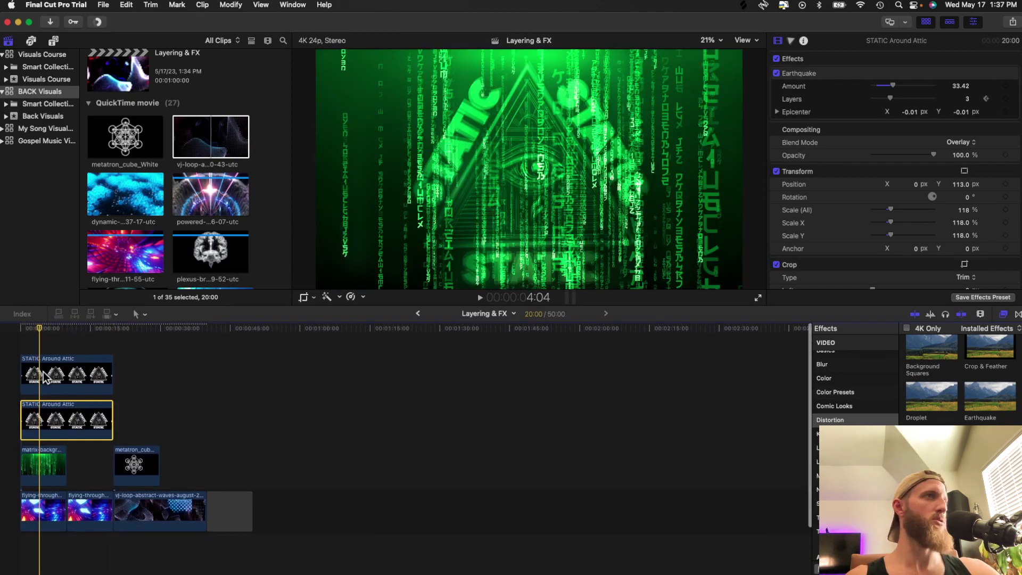
left_click(37, 366)
left_click(880, 107)
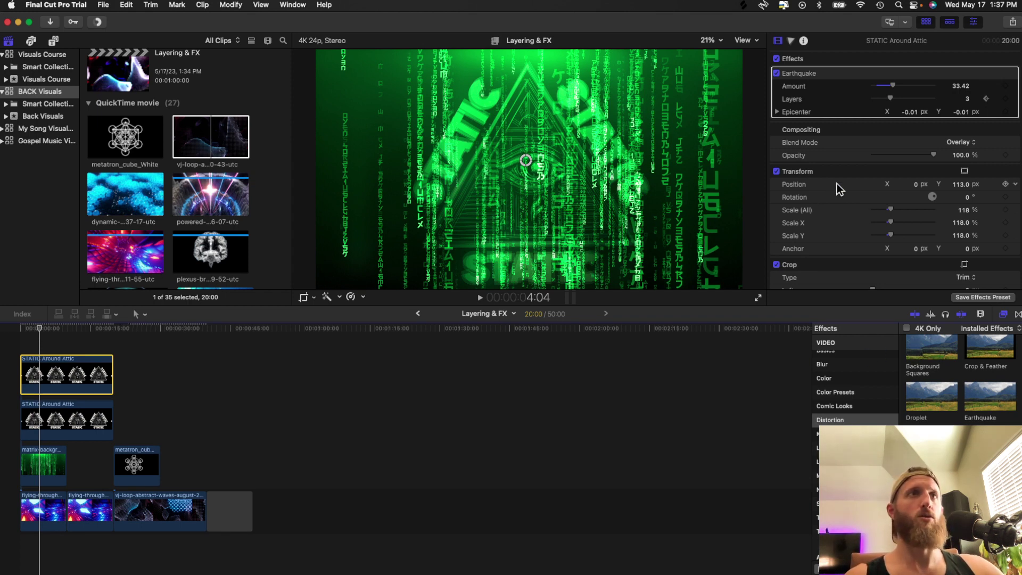
Step: Shrink the top logo copy to 68% and shift it right to Position X 1205
left_click(810, 184)
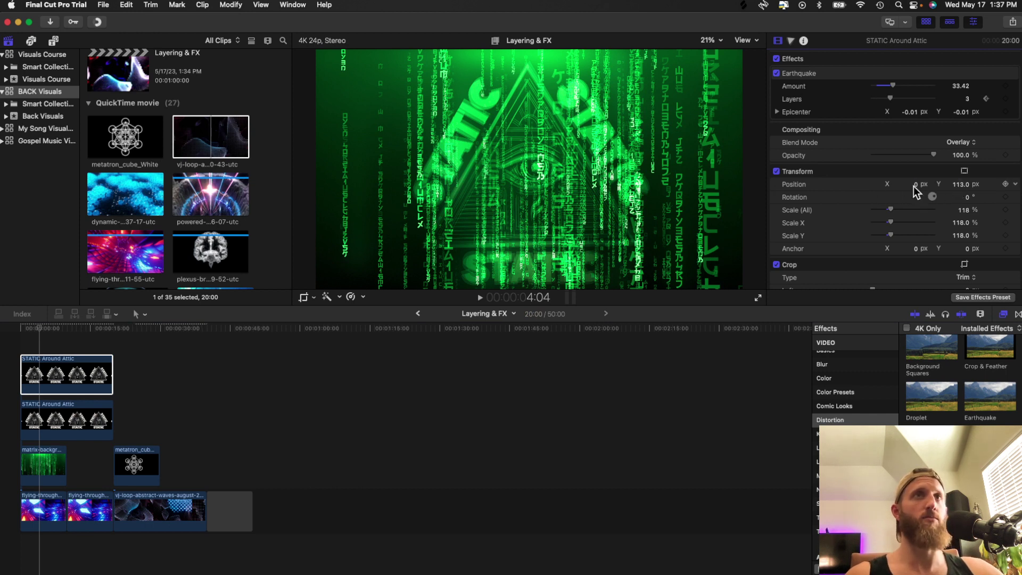
left_click_drag(915, 185, 883, 210)
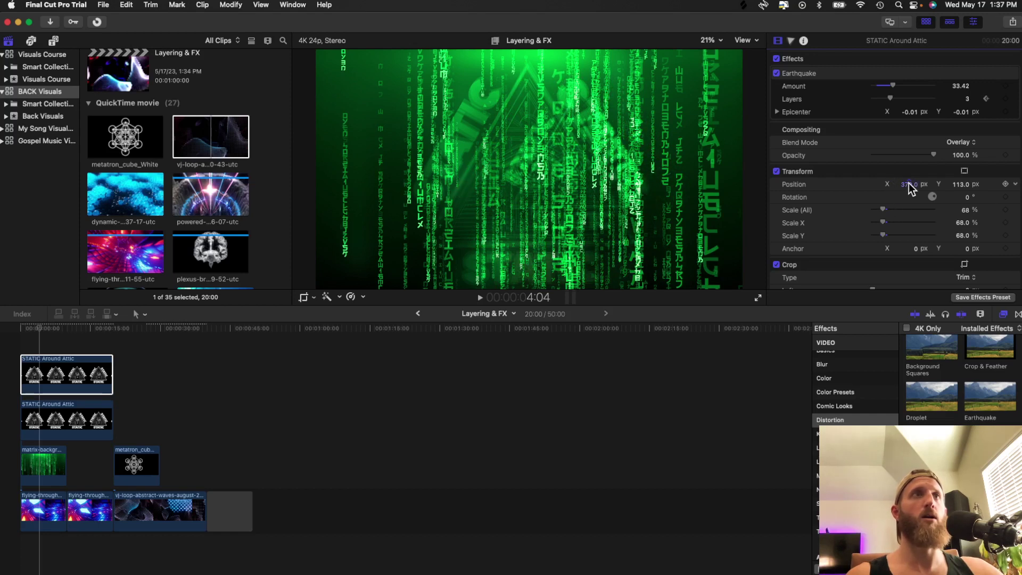
left_click_drag(909, 184, 960, 184)
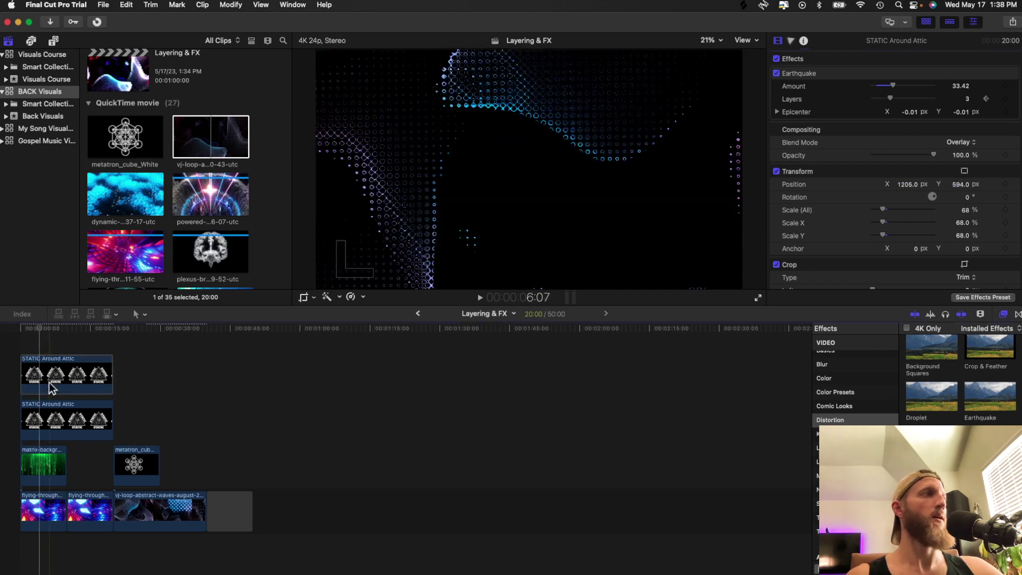
Step: Option-drag a third STATIC logo copy on top, set its Position X to -1075.7, and preview
left_click_drag(41, 393, 64, 345)
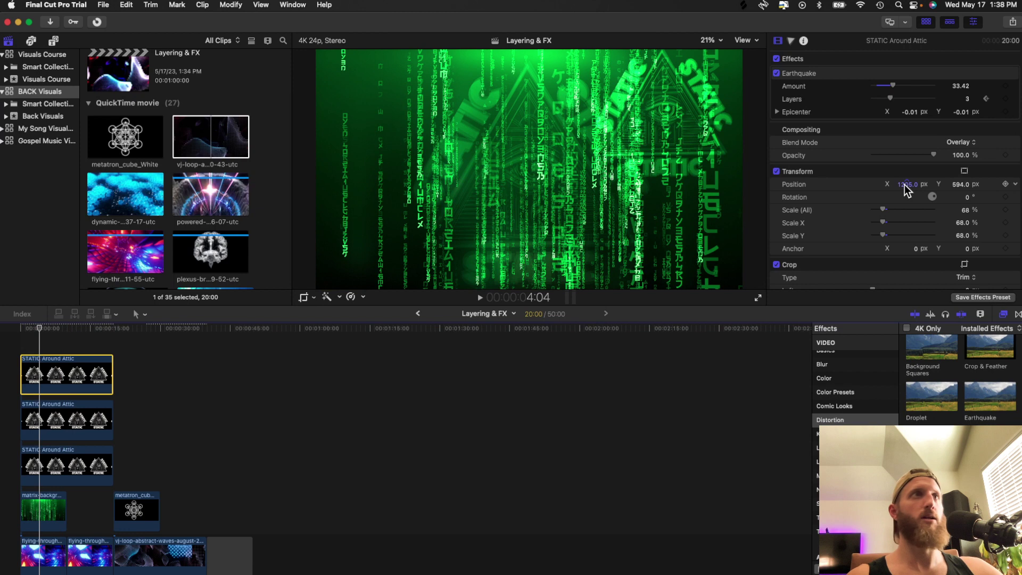
left_click_drag(906, 184, 907, 185)
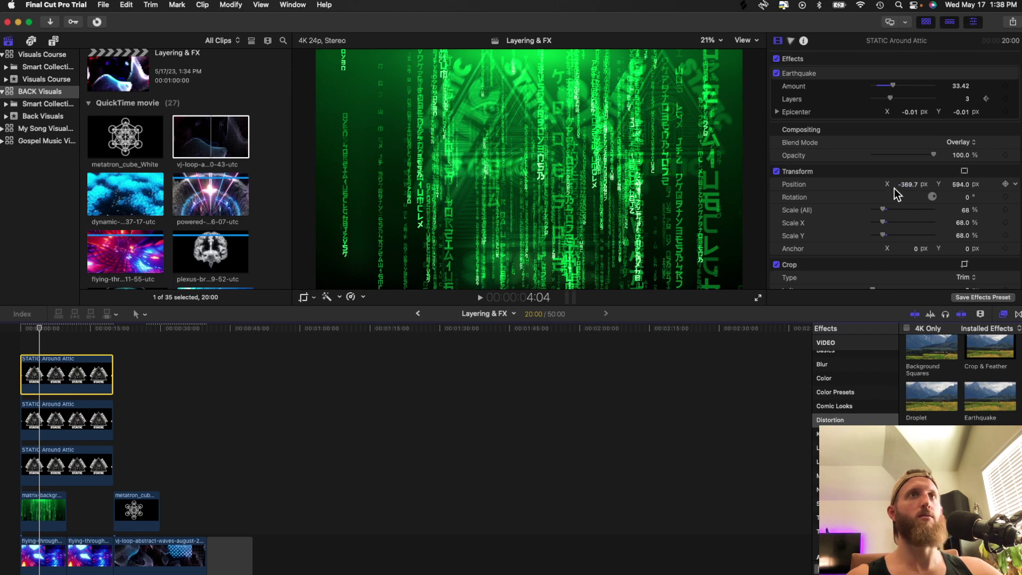
left_click(907, 183)
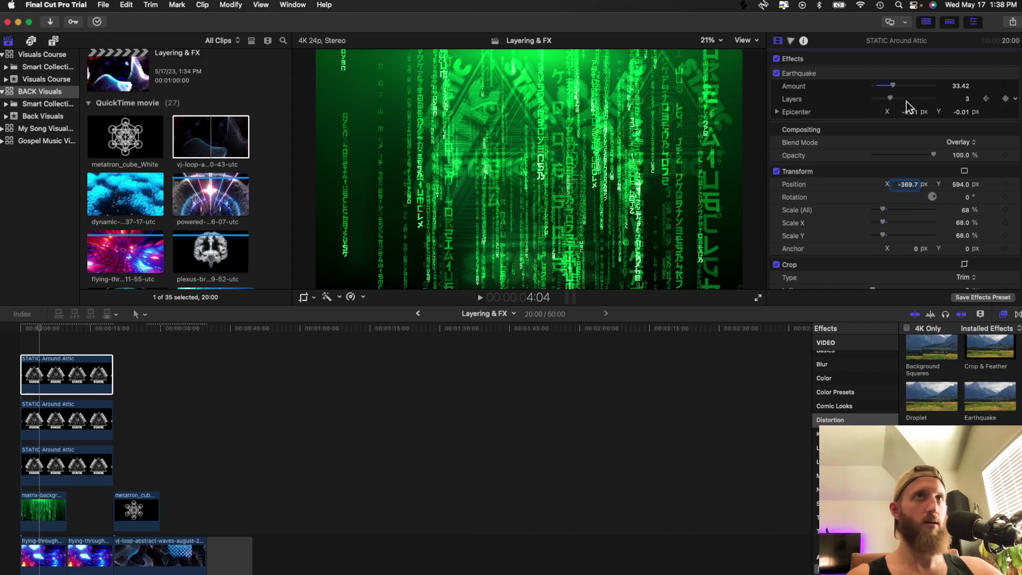
left_click(433, 140)
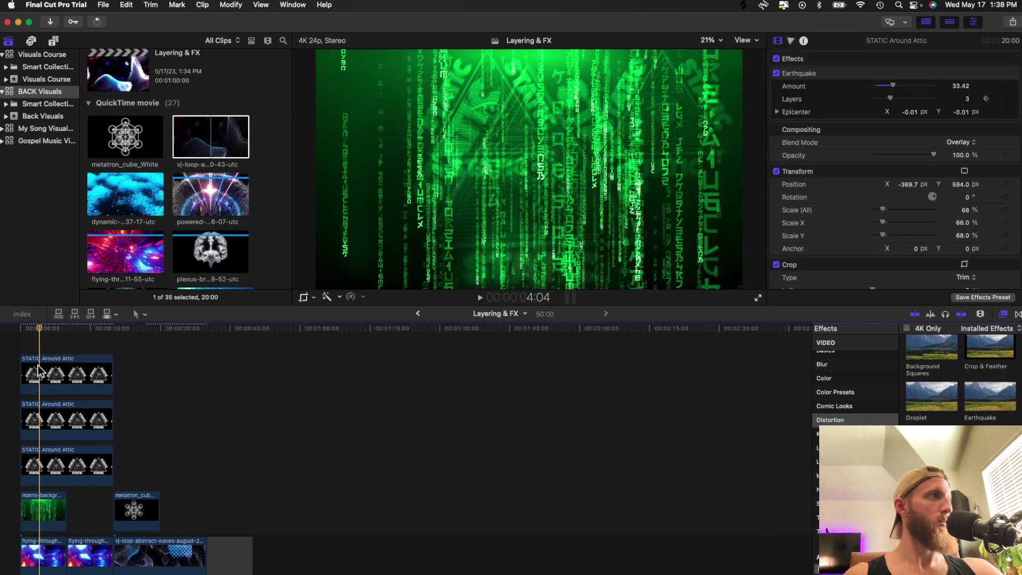
left_click_drag(906, 187, 830, 186)
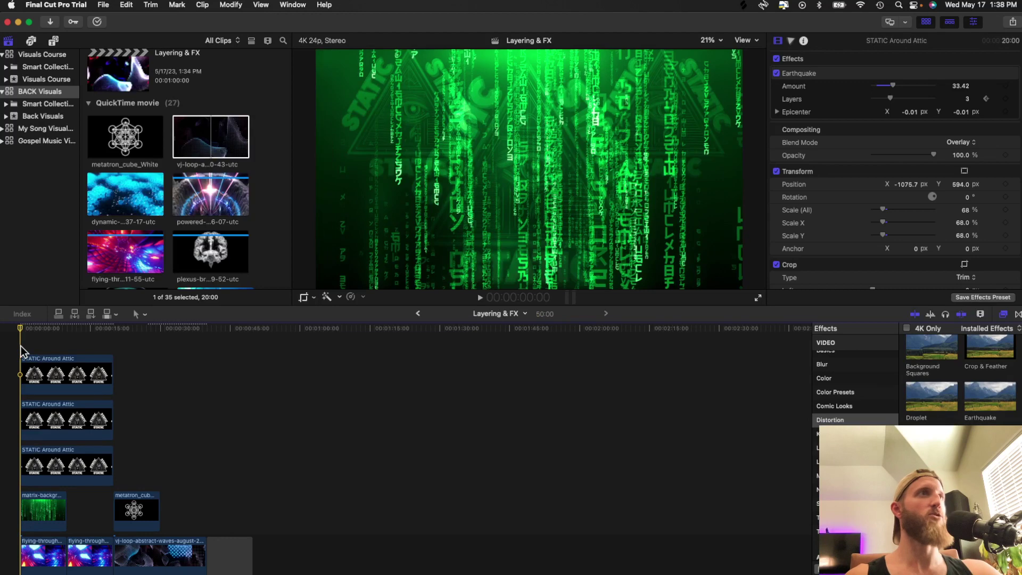
key("space")
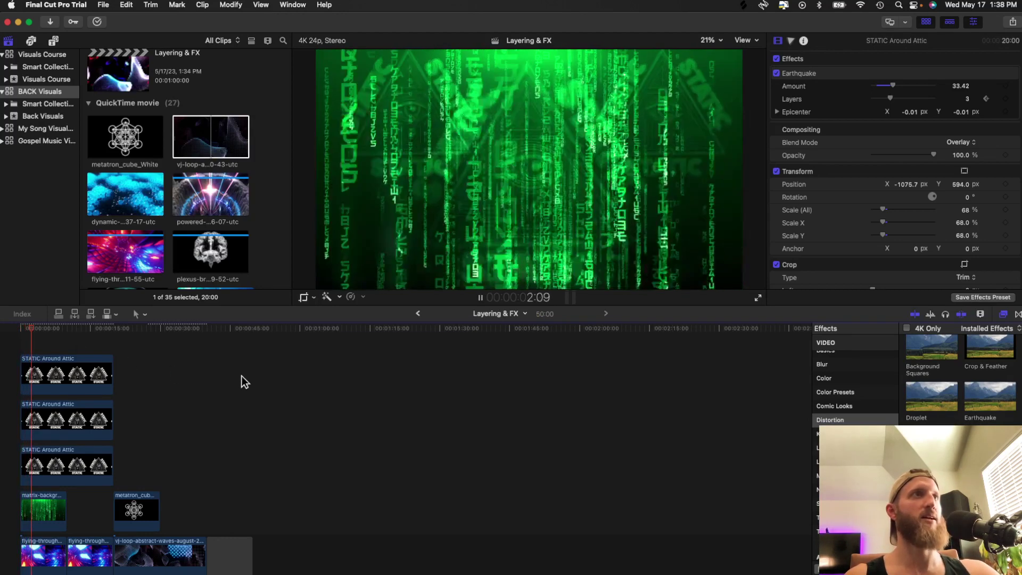
key("space")
left_click(79, 370)
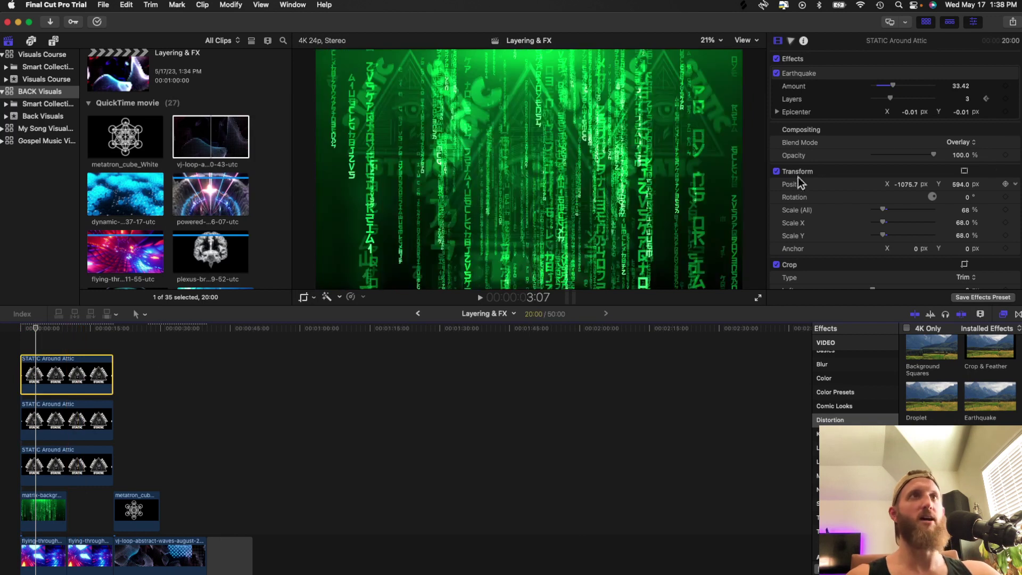
left_click(815, 75)
key("Delete")
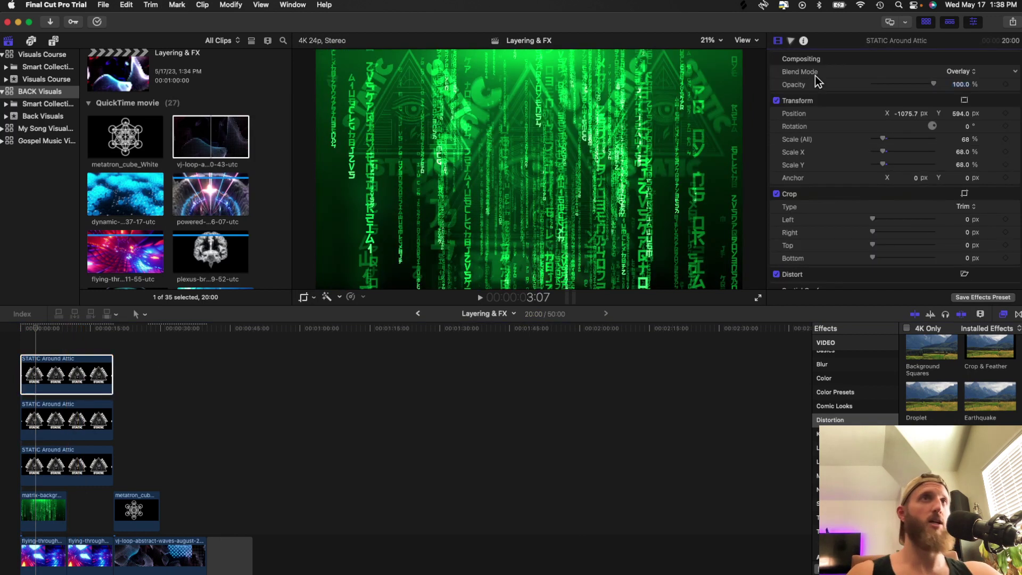
left_click(38, 436)
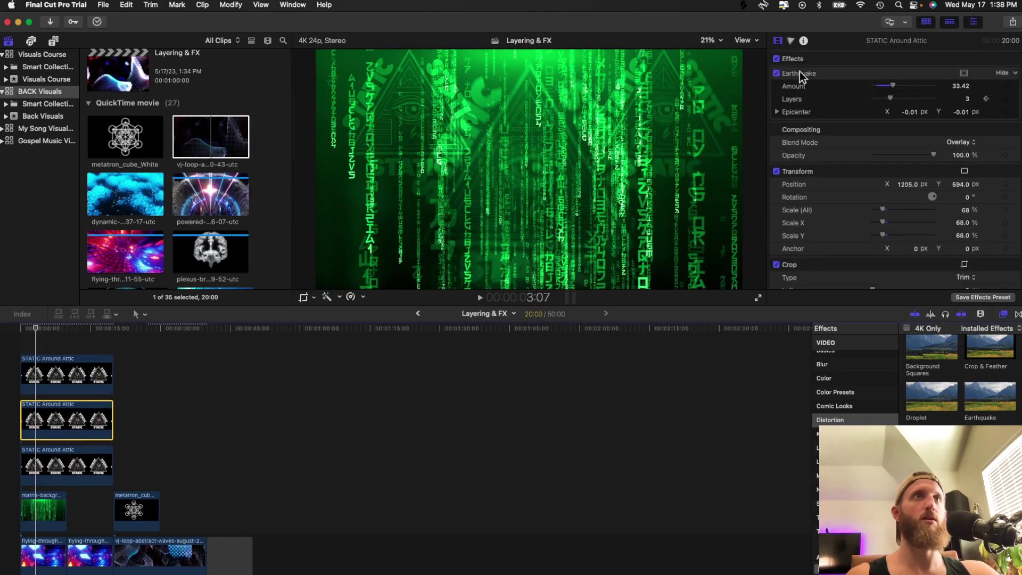
left_click(799, 71)
key("Delete")
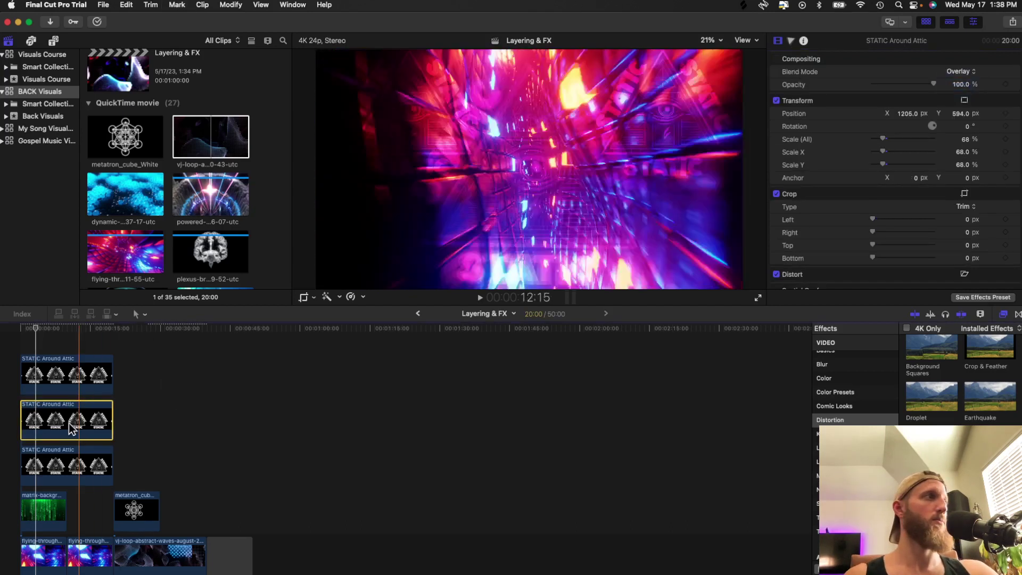
left_click(19, 340)
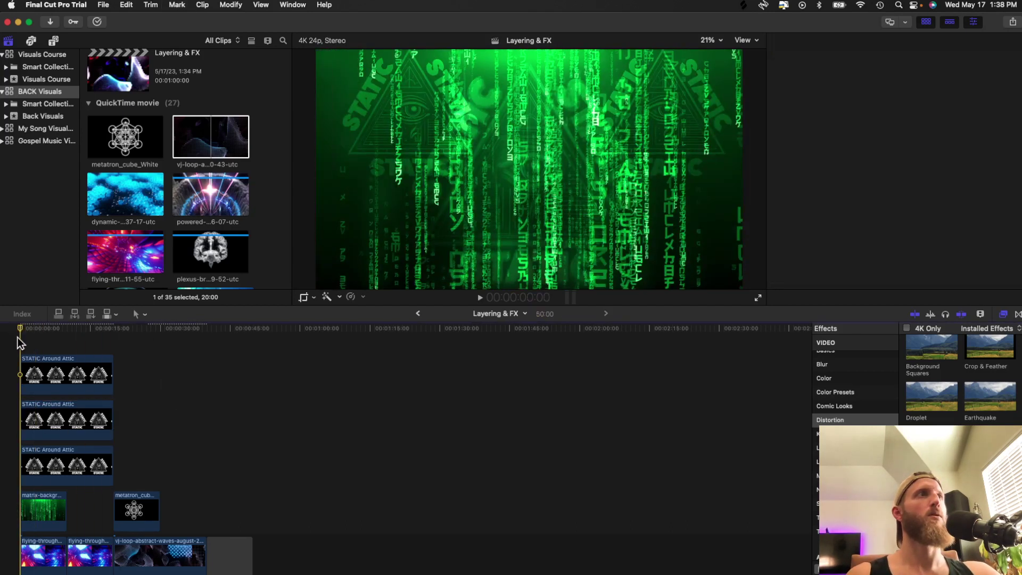
key("space")
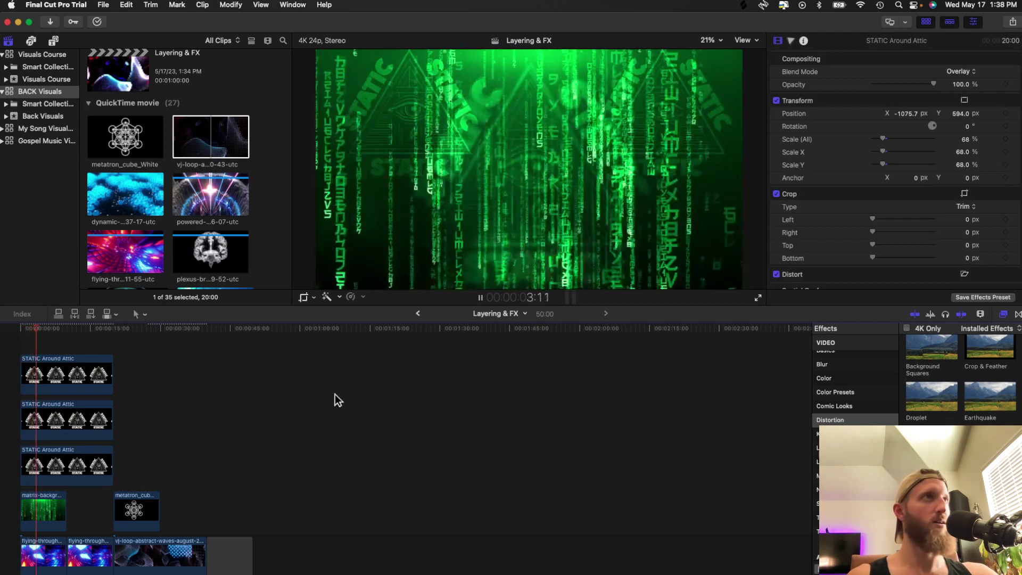
key("space")
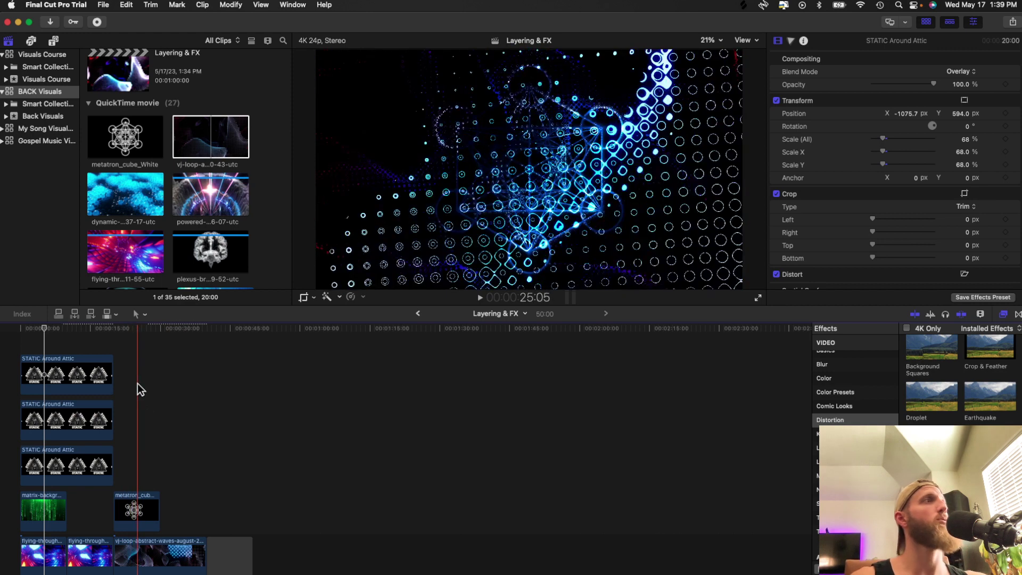
Step: Drop the plexus-brain clip after the matrix clip, deleting the metatron cube clip it replaces
scroll(176, 168, "down", 3)
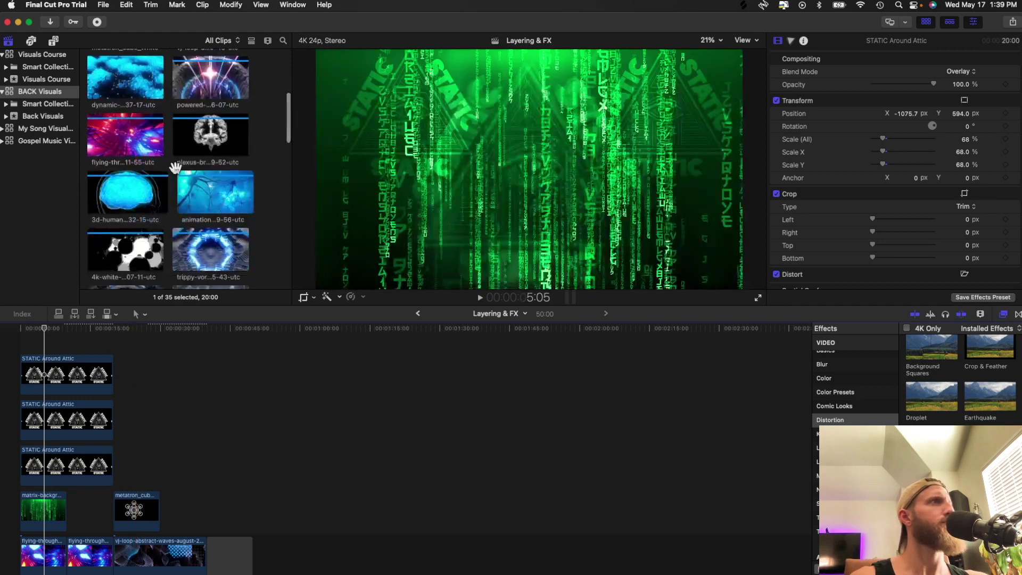
scroll(204, 201, "up", 1)
left_click(212, 184)
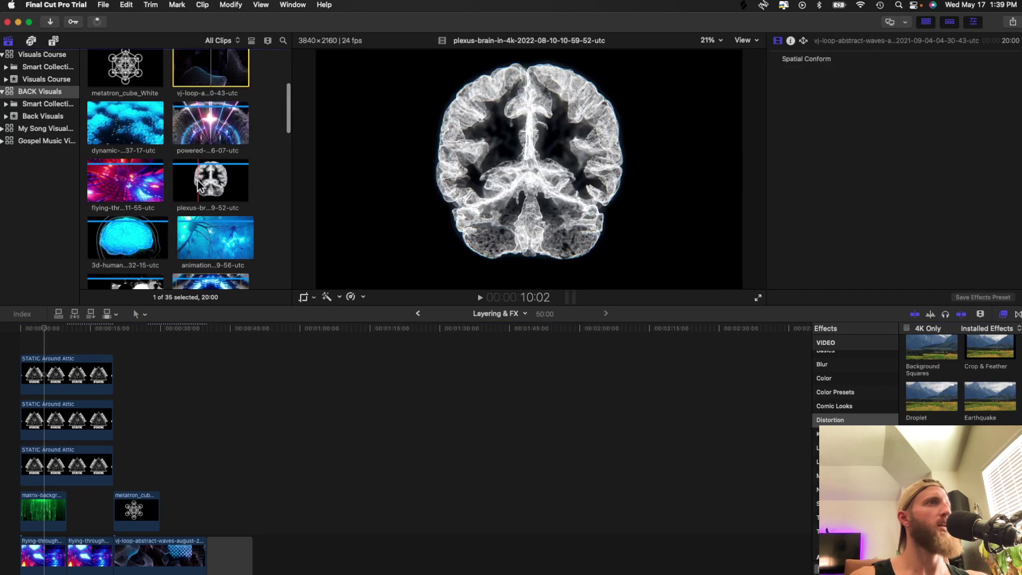
scroll(213, 186, "down", 3)
left_click(226, 518)
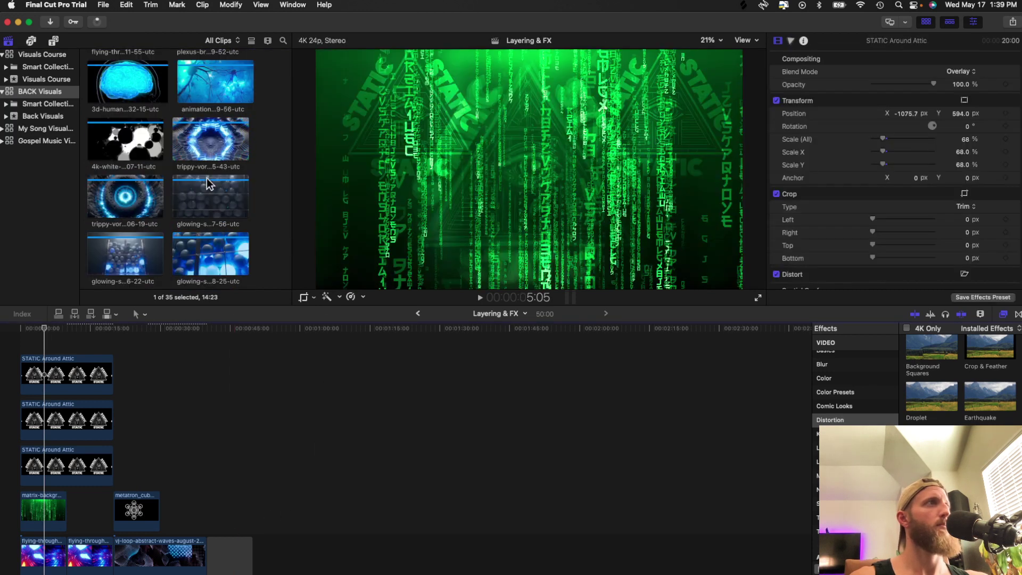
scroll(207, 178, "up", 3)
left_click(199, 155)
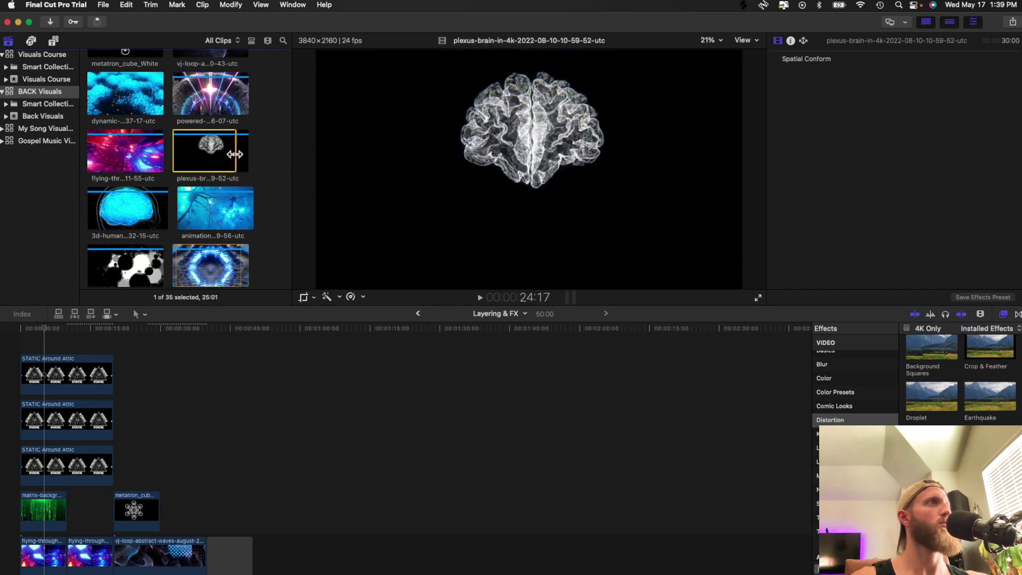
left_click_drag(235, 154, 122, 455)
left_click(127, 508)
key("Delete")
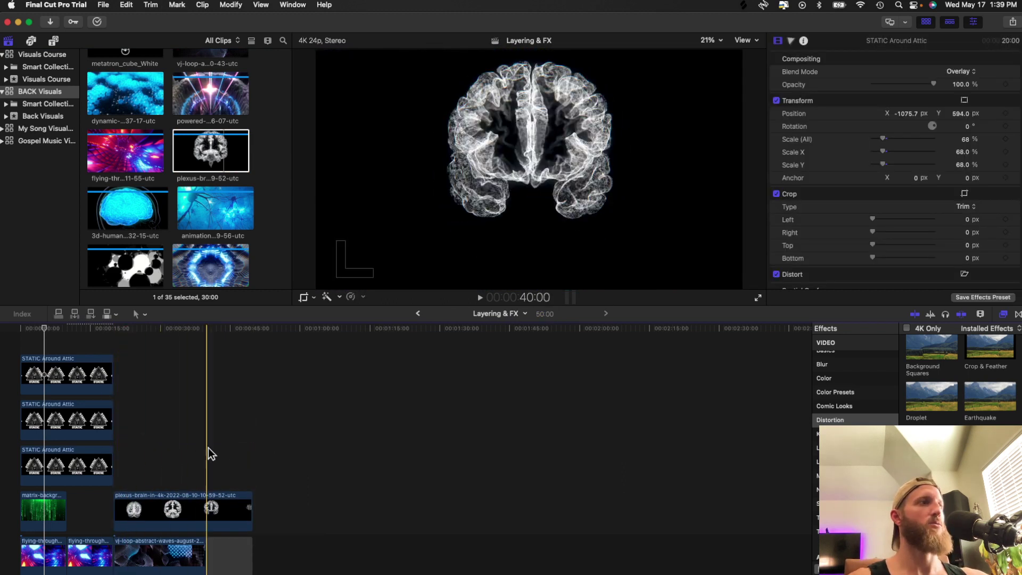
Step: Set the plexus-brain clip's Blend Mode to Overlay and play back to judge it
left_click(141, 518)
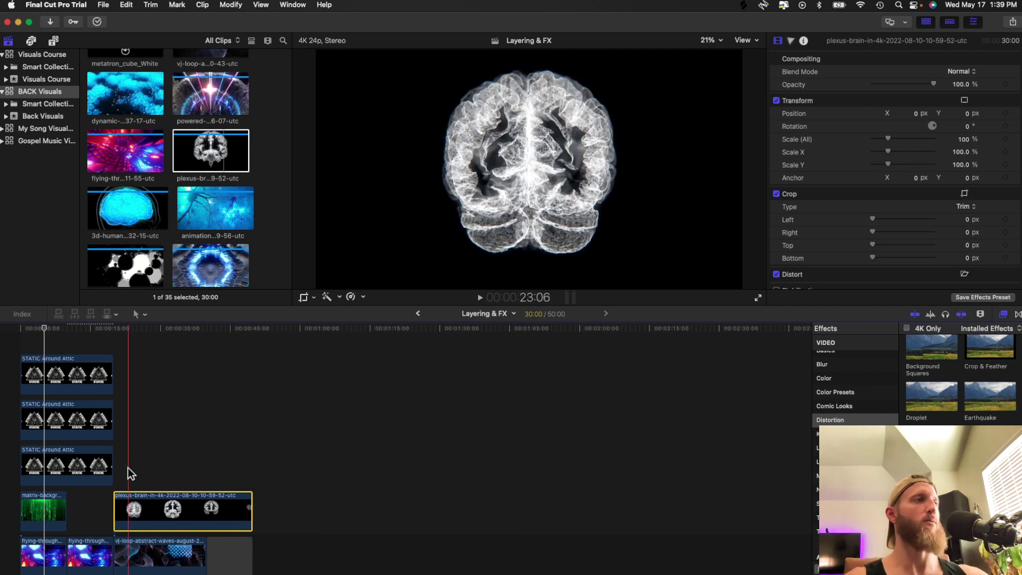
left_click(117, 453)
left_click(135, 500)
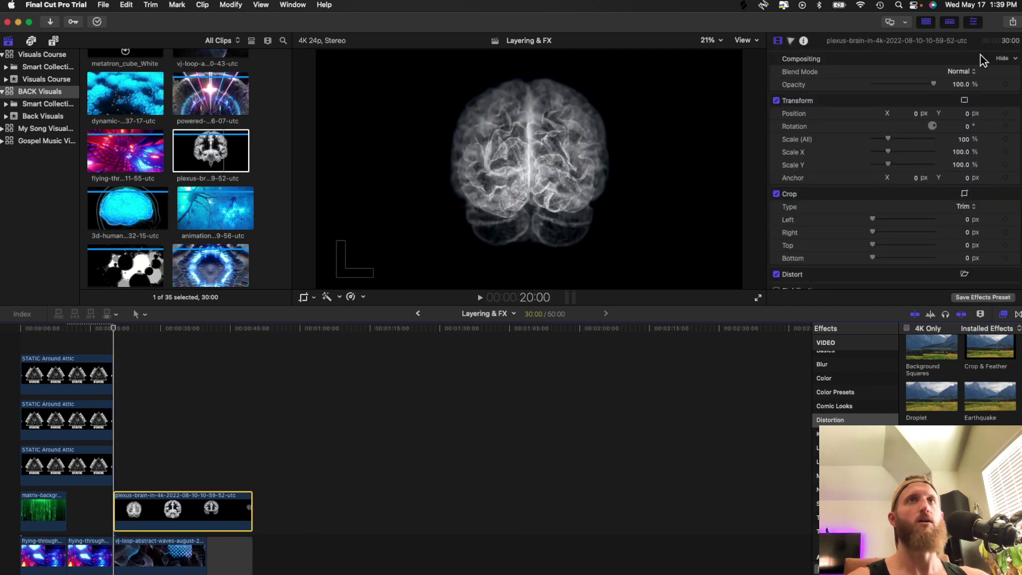
left_click(956, 71)
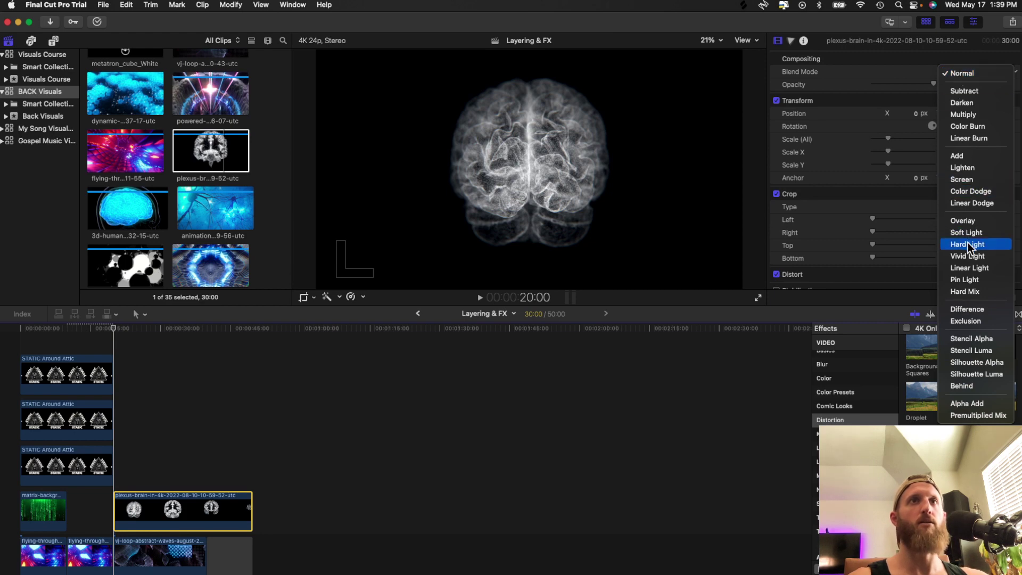
left_click(970, 223)
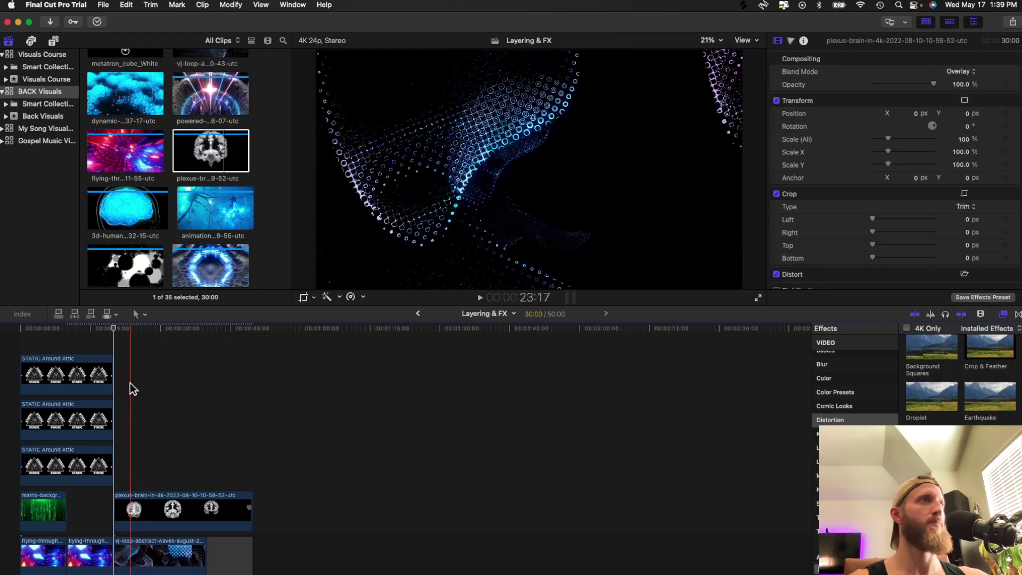
left_click(130, 382)
key("space")
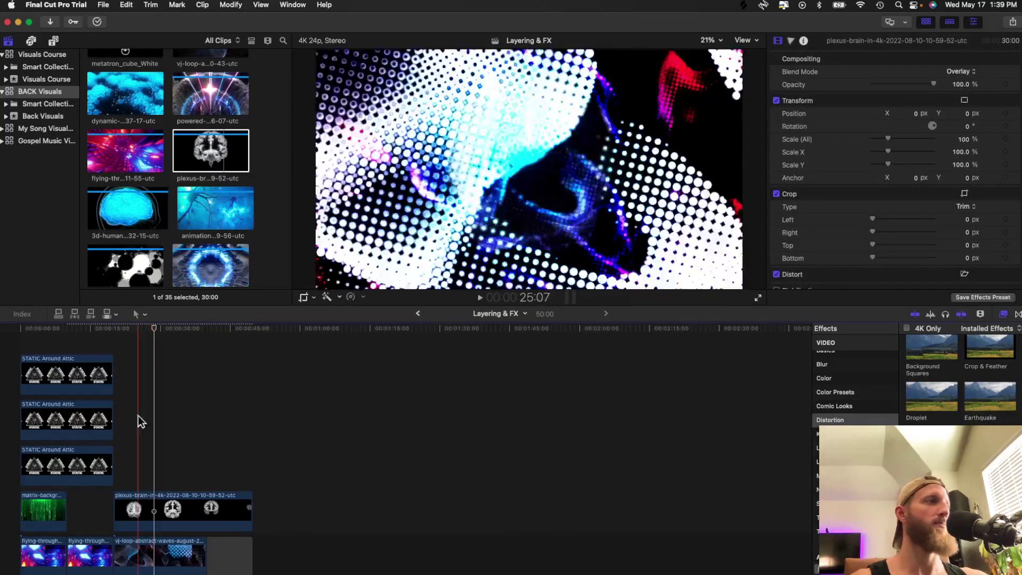
left_click(148, 511)
Step: Change the brain clip's Blend Mode to Screen and play the layered composite
left_click(960, 71)
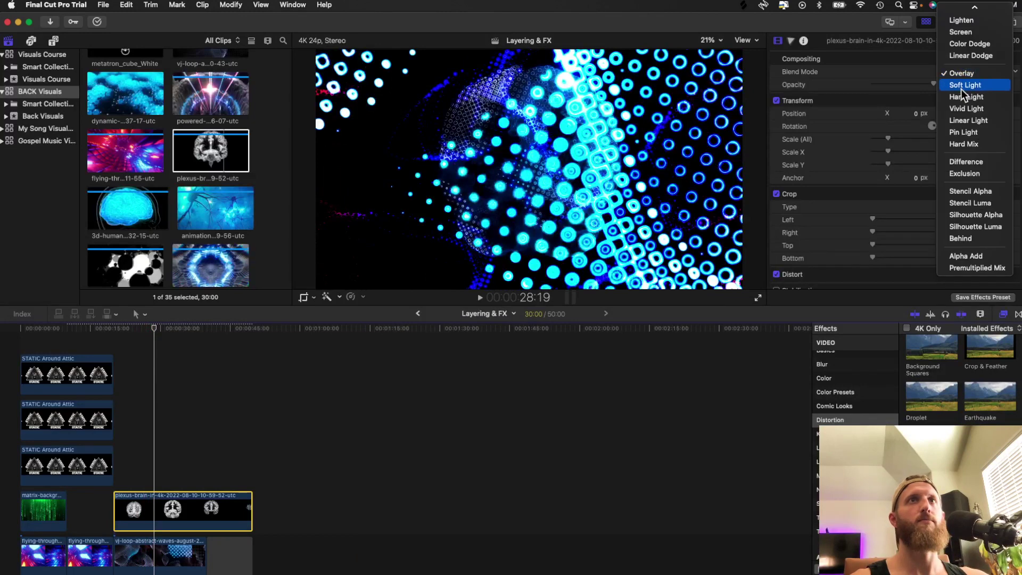
left_click(961, 116)
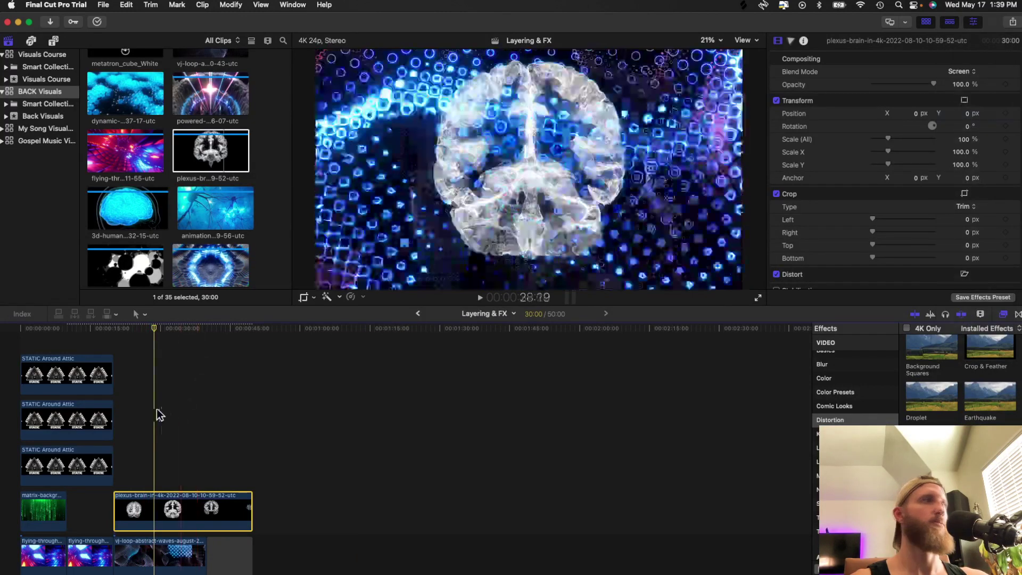
left_click(113, 412)
key("space")
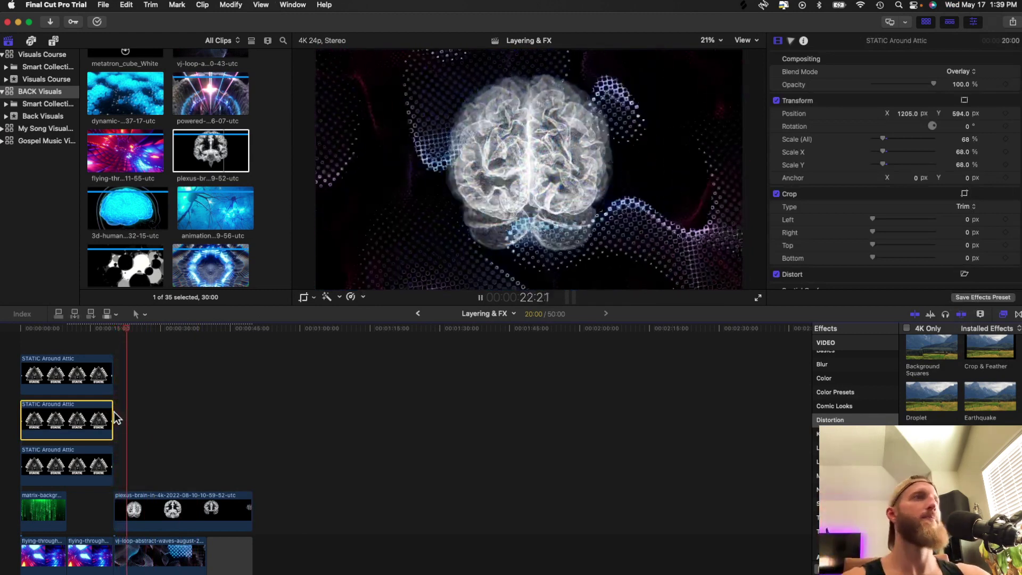
key("space")
Step: Retime the plexus-brain clip to Fast 2x, halving it to 15 seconds, and play it back
left_click(168, 510)
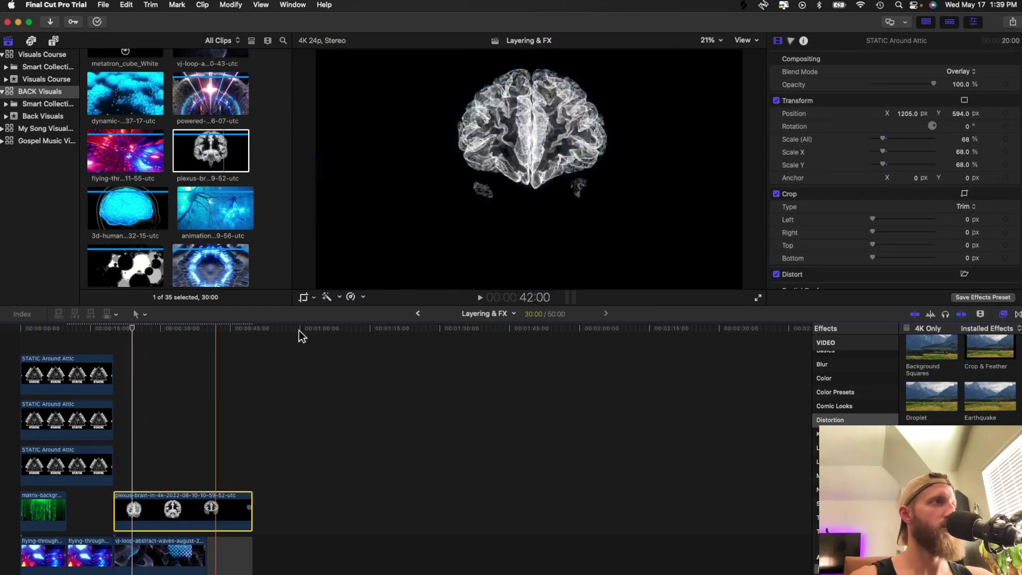
left_click(355, 297)
mouse_move(451, 326)
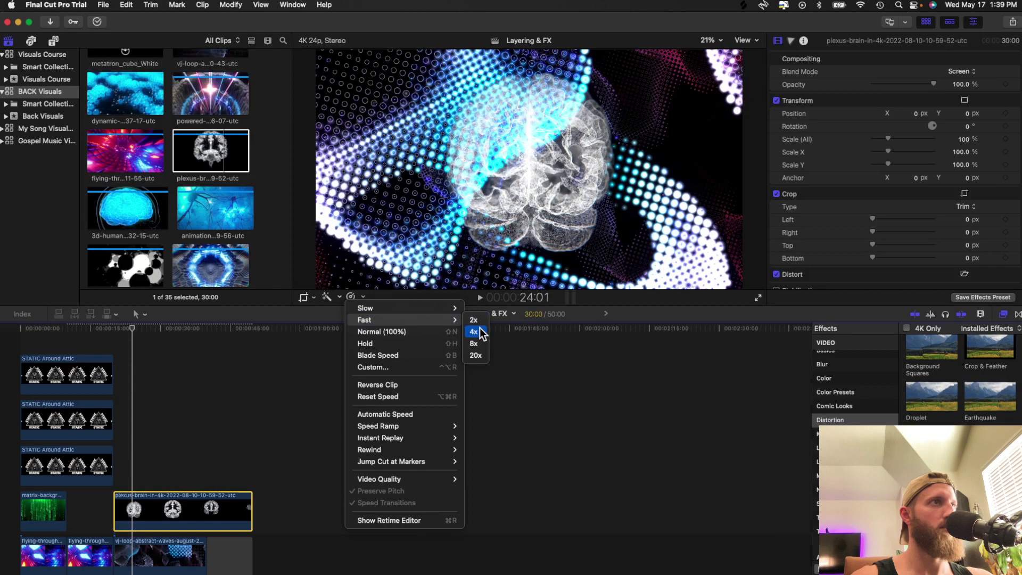
left_click(473, 319)
key("space")
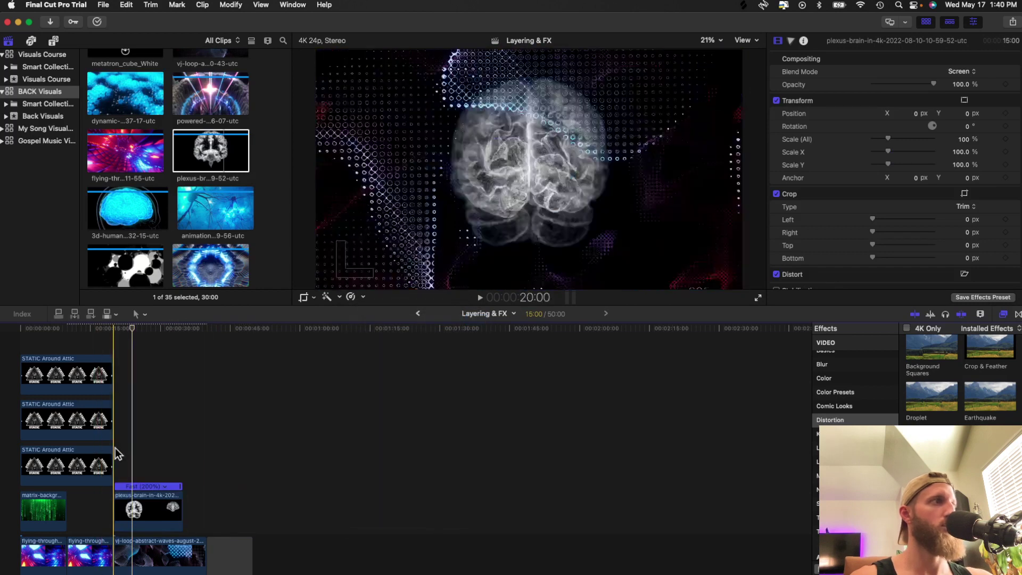
key("super+4")
key("super+4")
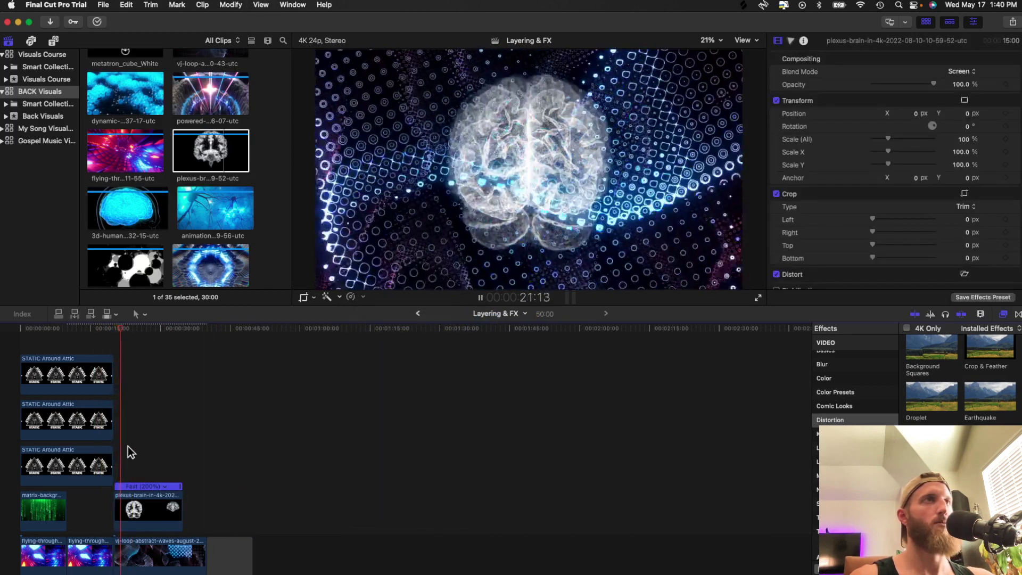
left_click(125, 508)
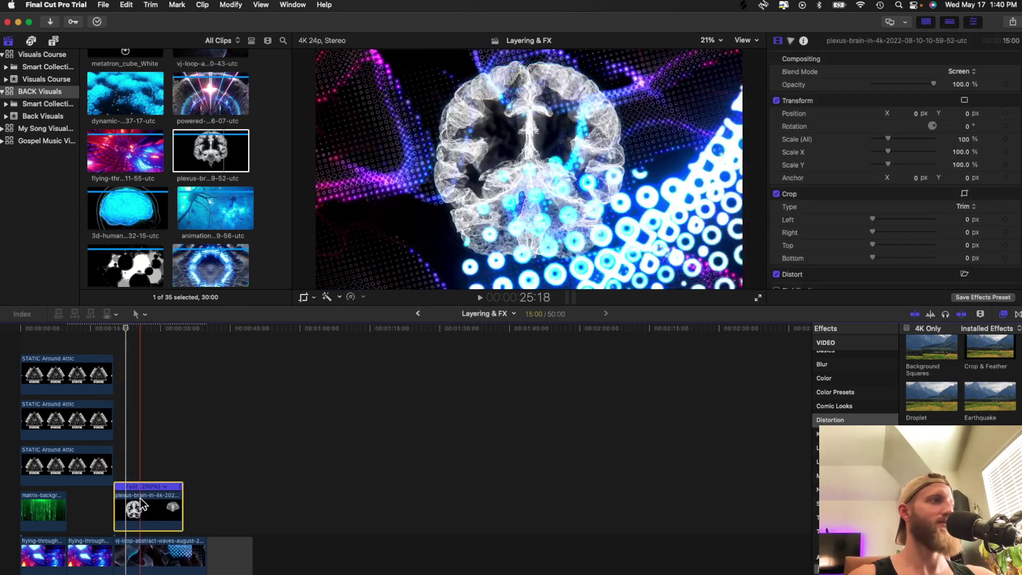
left_click(162, 562)
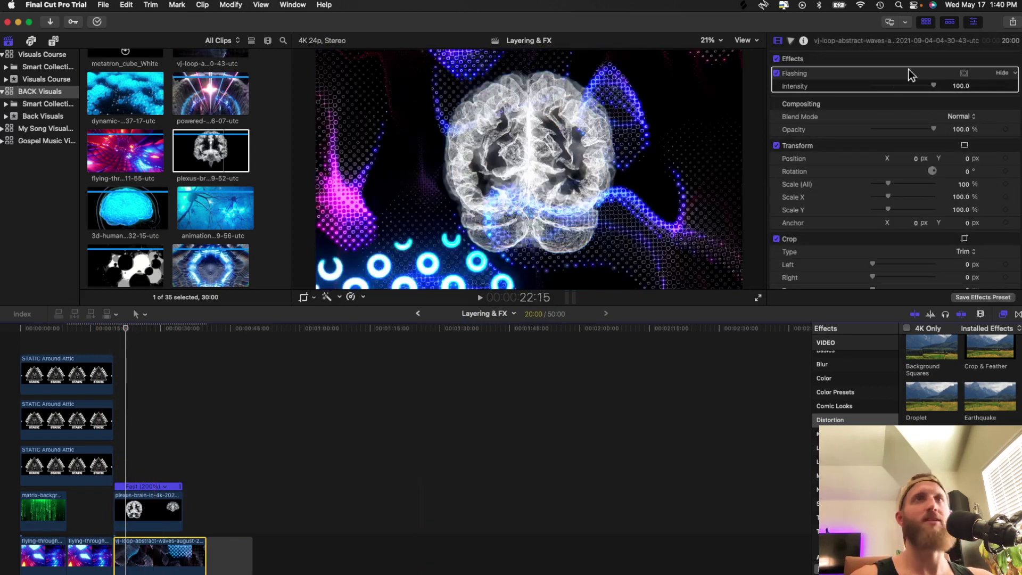
key("space")
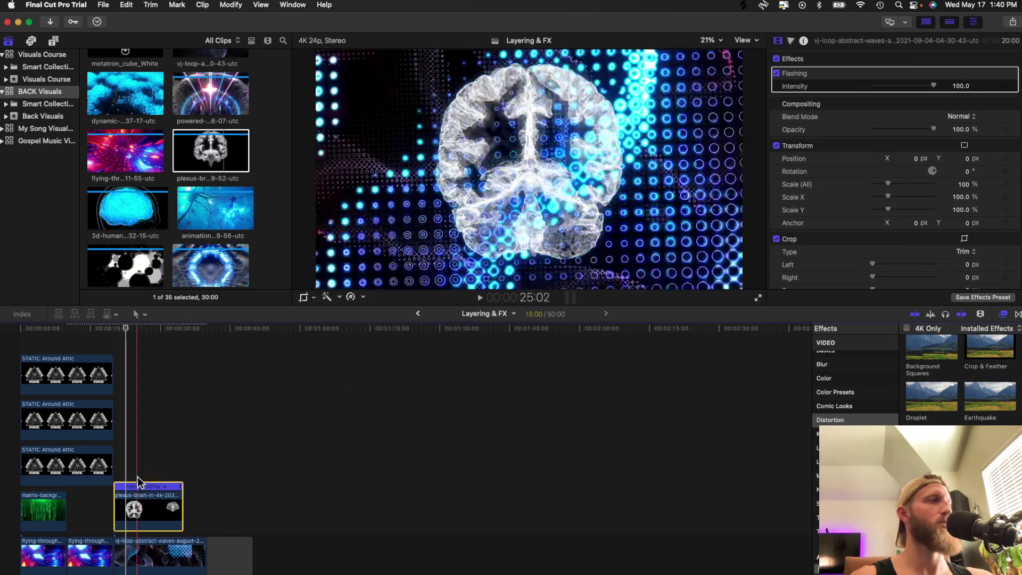
key("super+Up")
Step: Switch the plexus-brain clip's Blend Mode to Stencil Luma and play back the result
left_click(964, 71)
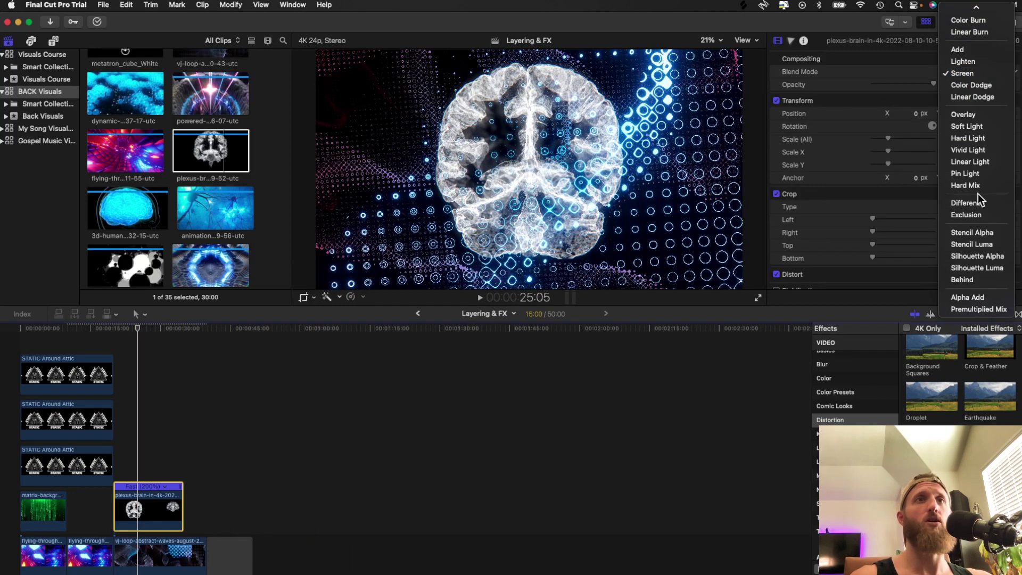
left_click(969, 243)
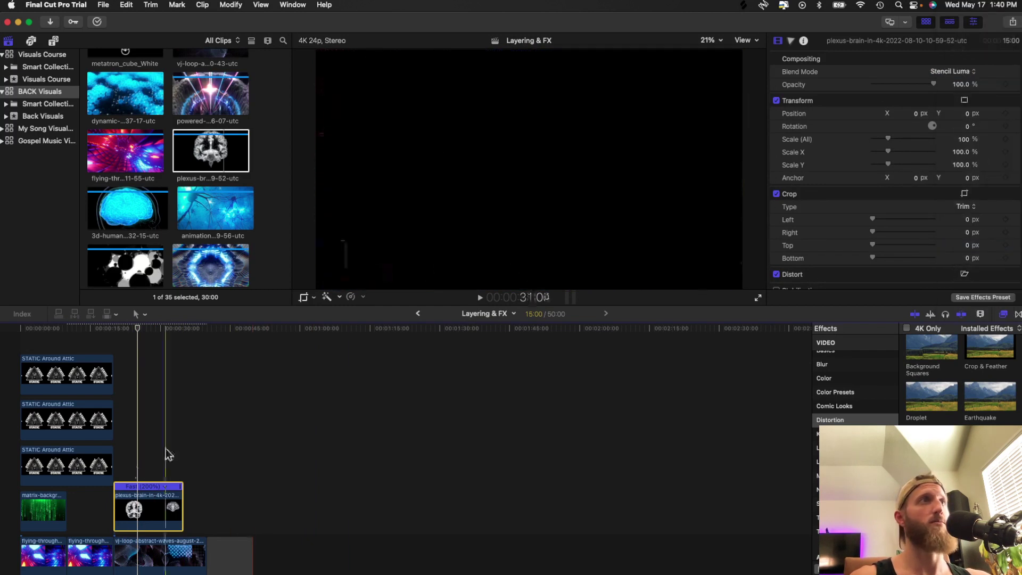
left_click(114, 442)
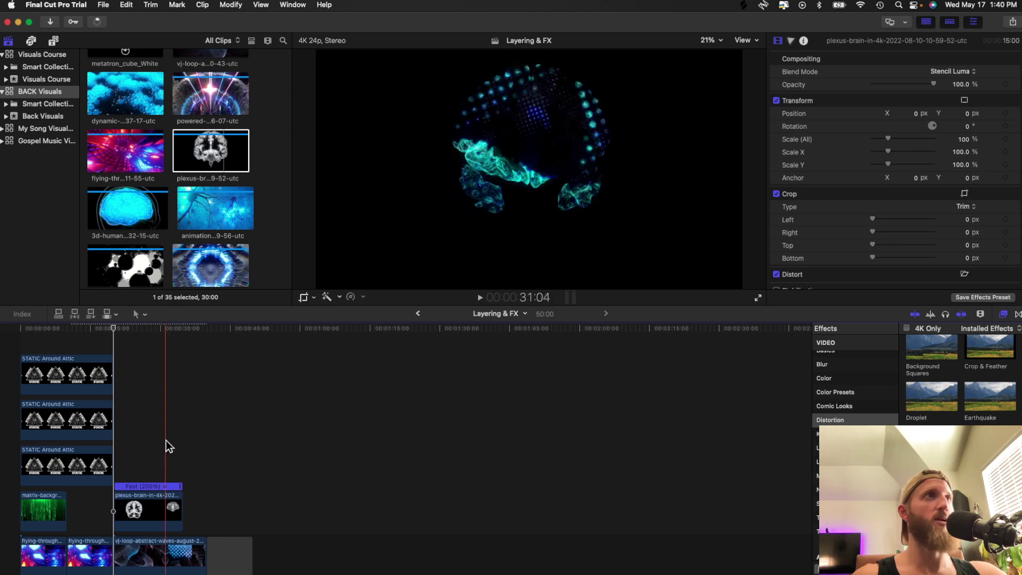
key("space")
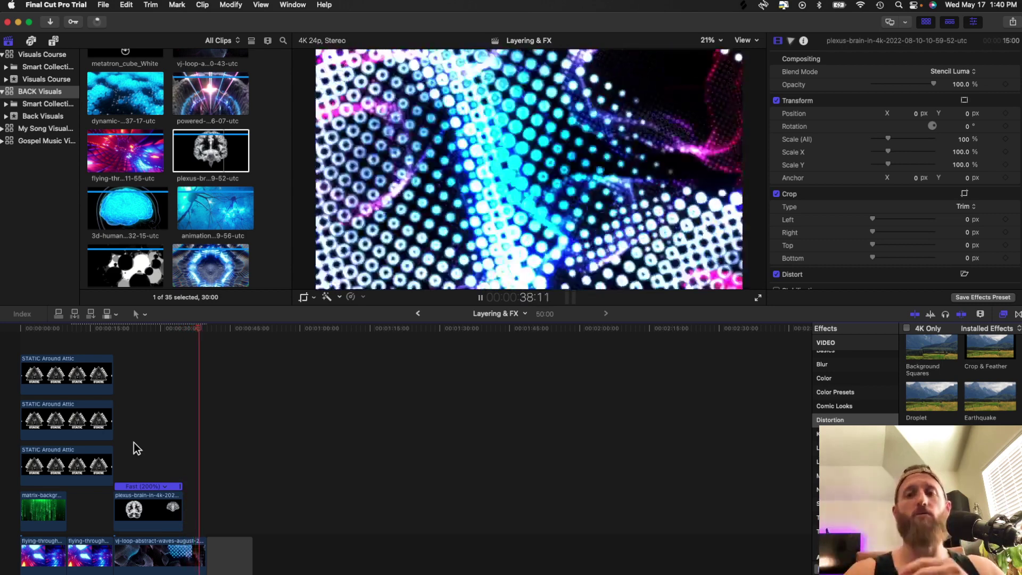
key("space")
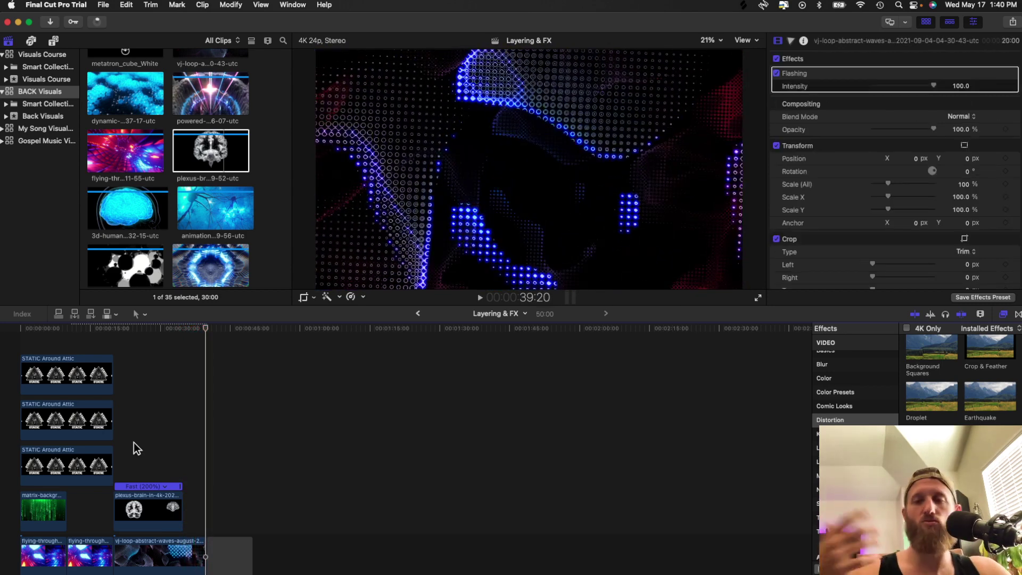
left_click(130, 442)
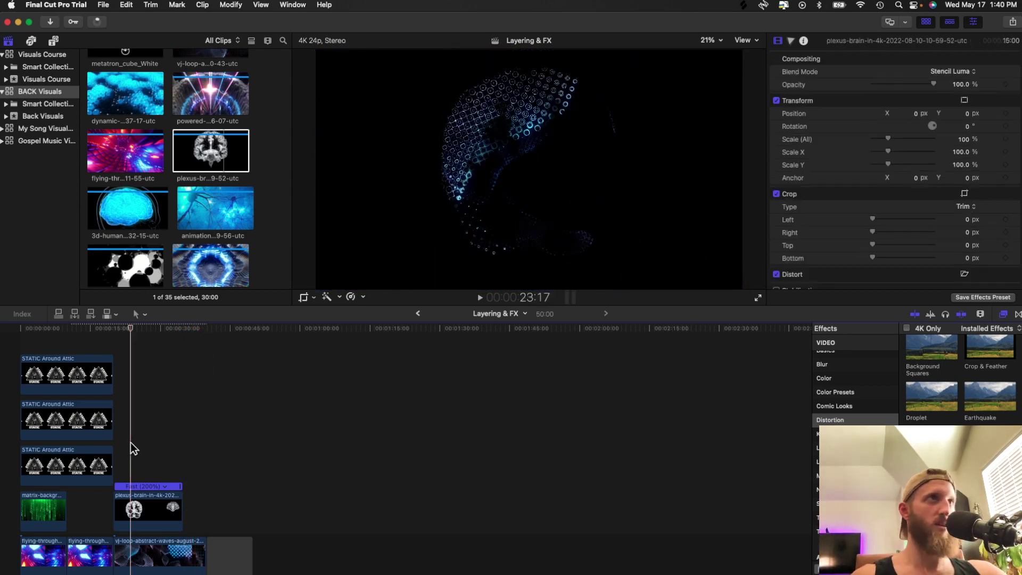
key("space")
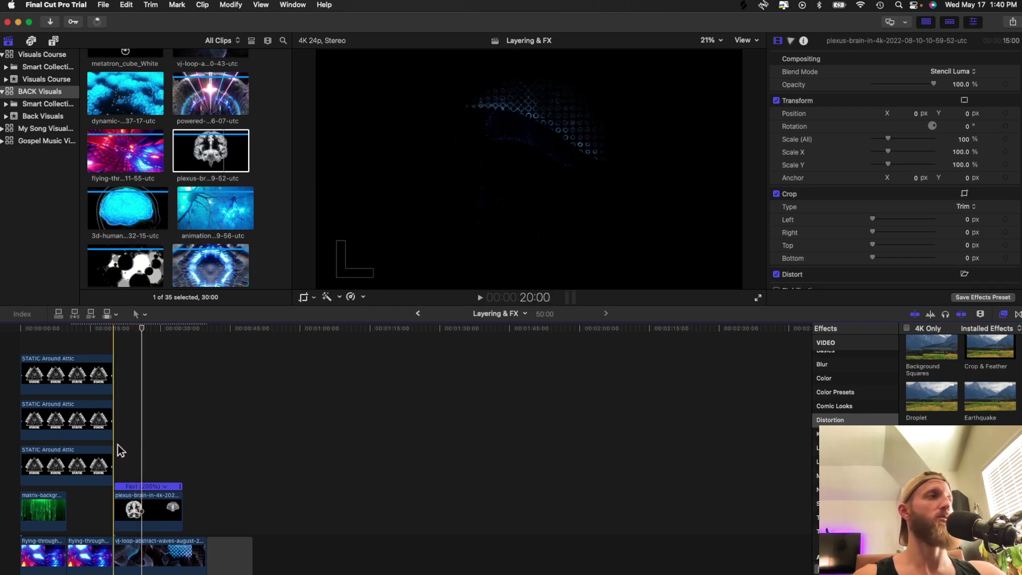
key("space")
left_click(159, 515)
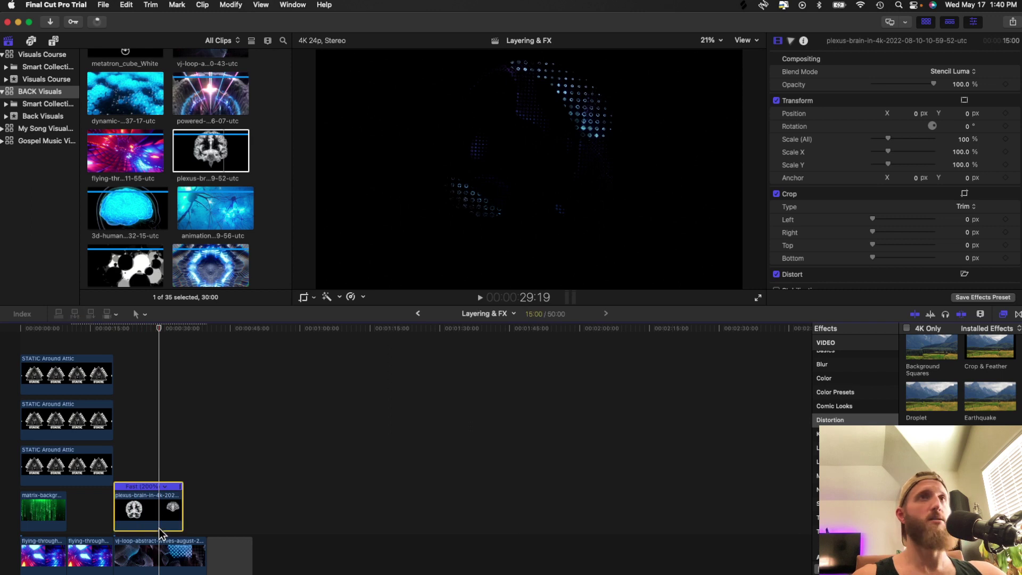
left_click(137, 495)
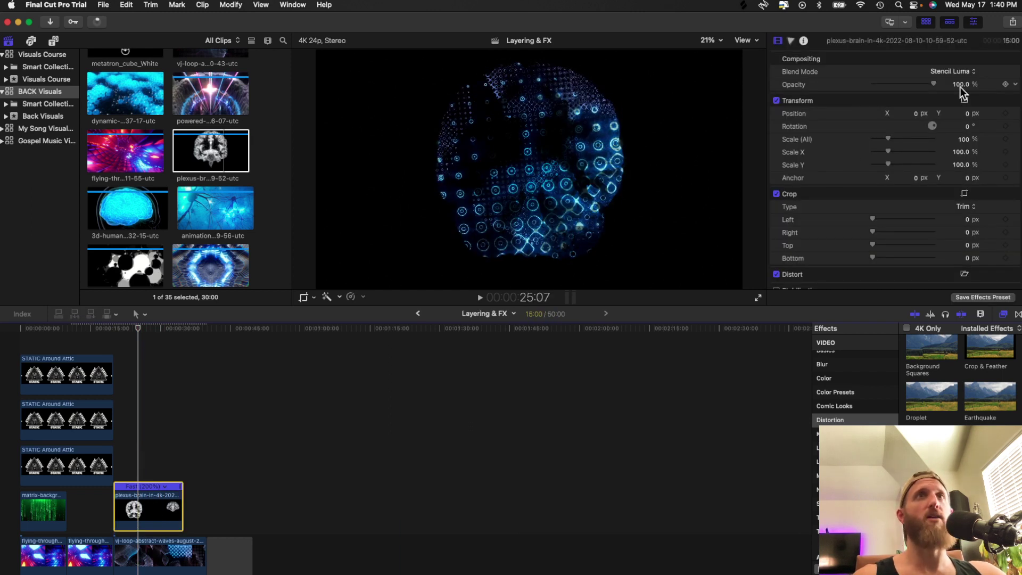
Step: Preview the brain clip with Stencil Alpha, then Silhouette Alpha blend modes
left_click(949, 73)
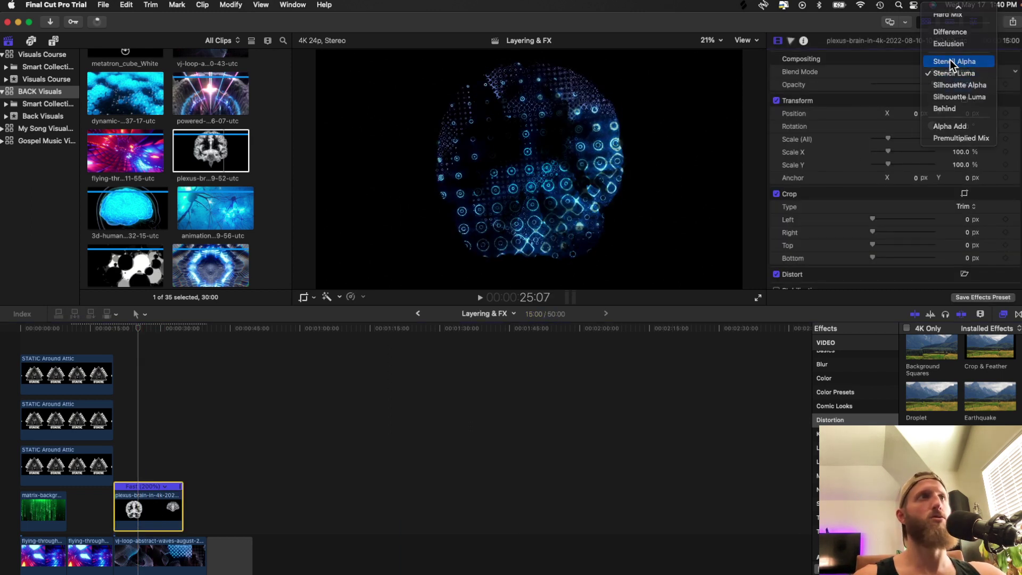
left_click(947, 62)
key("space")
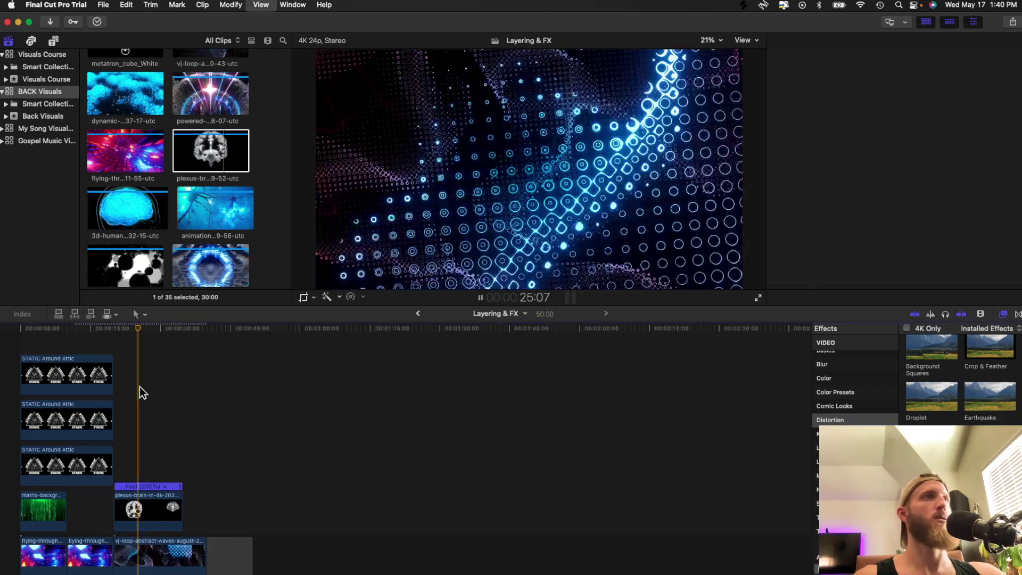
key("space")
left_click(950, 73)
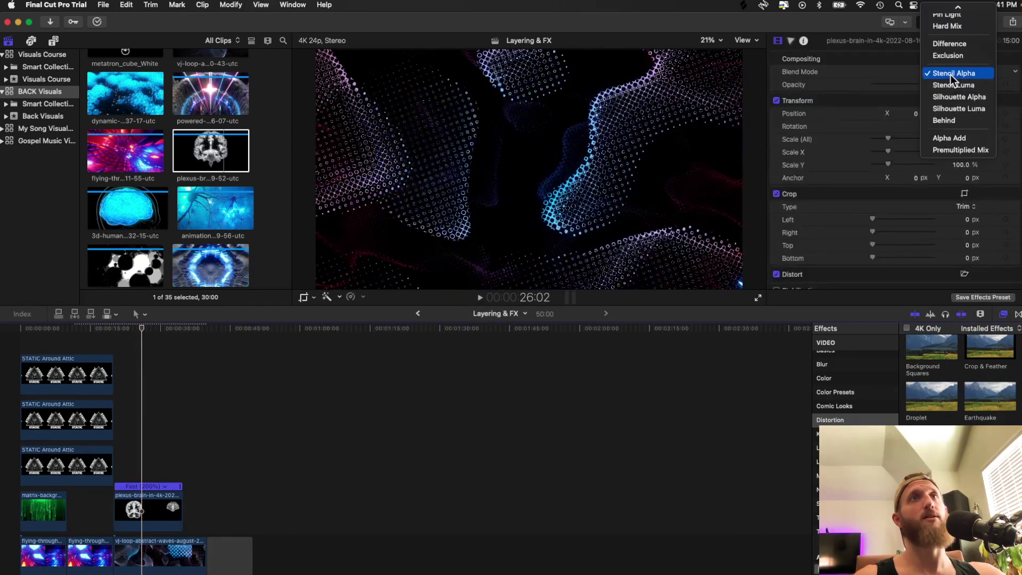
left_click(952, 96)
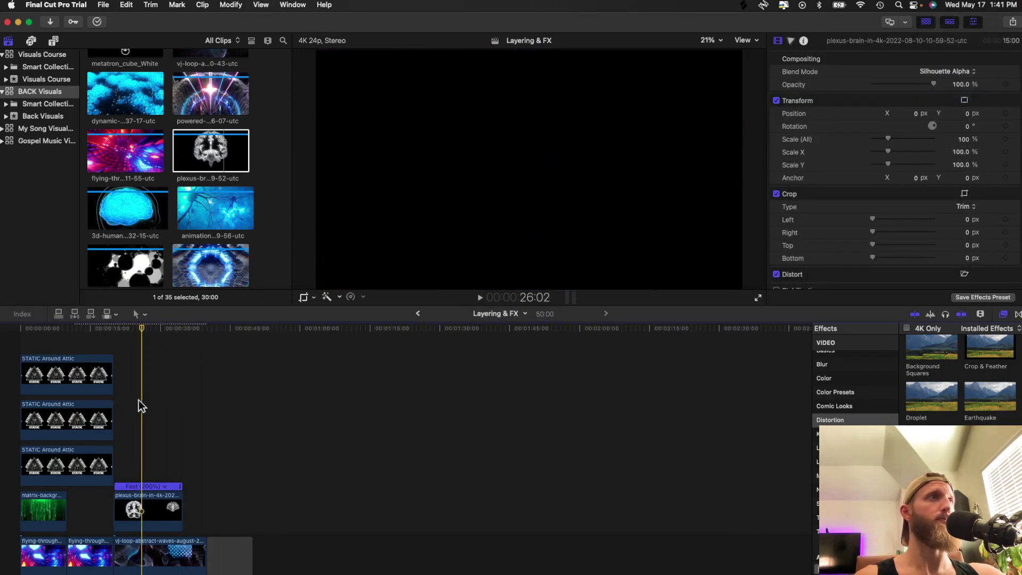
key("space")
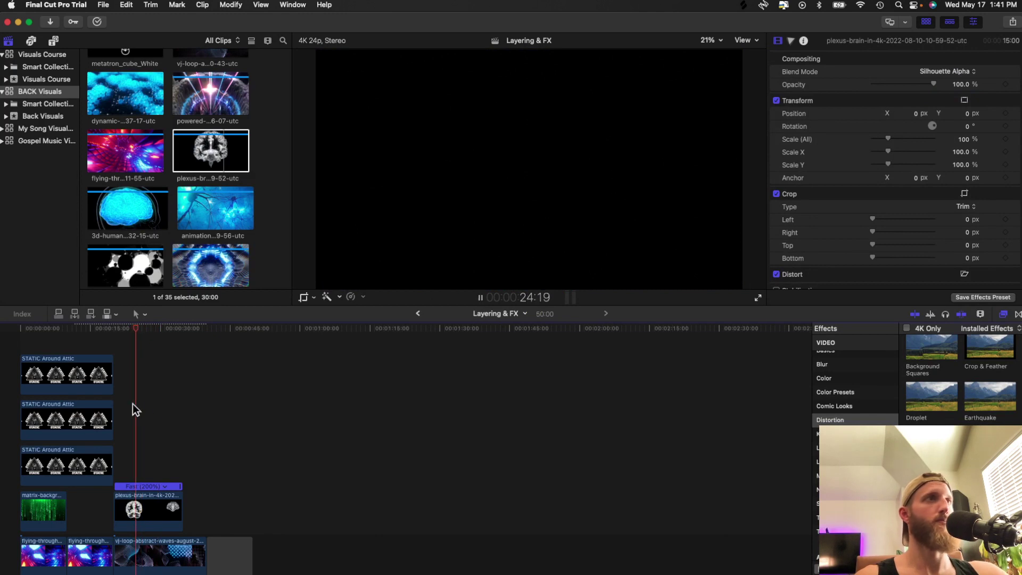
key("space")
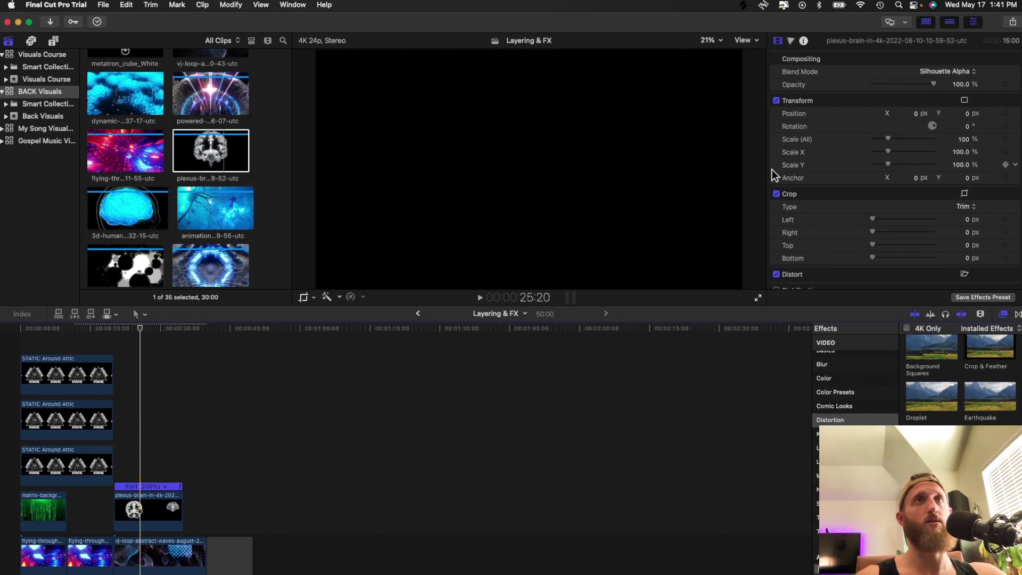
Step: Set the brain clip's Blend Mode to Silhouette Luma and play the composite
left_click(937, 68)
left_click(937, 80)
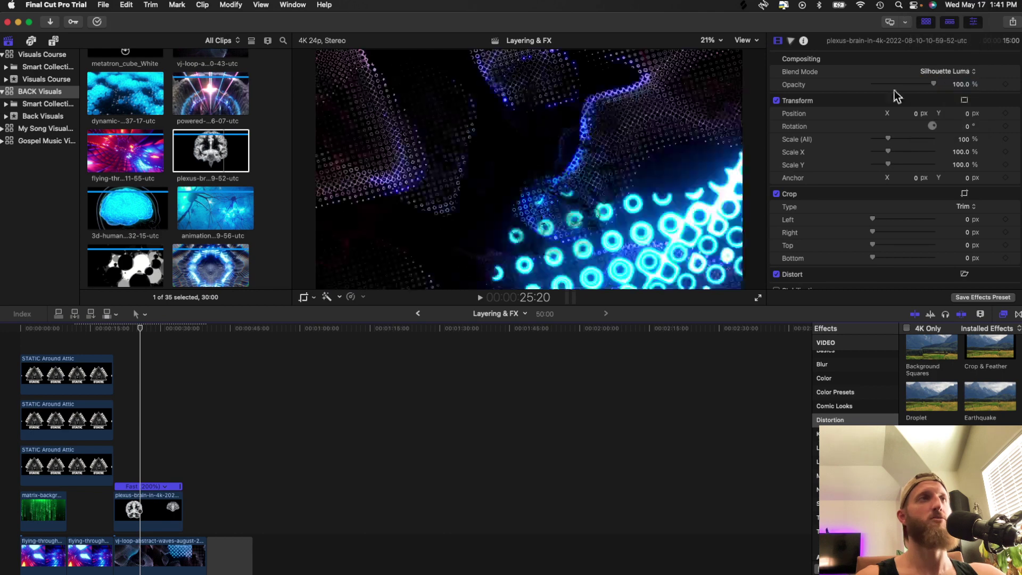
key("space")
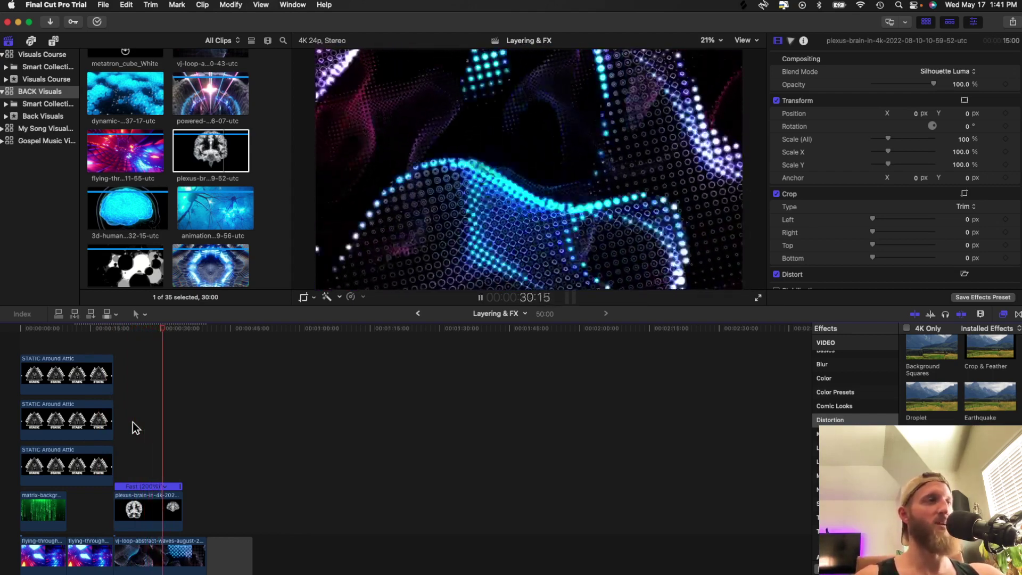
key("space")
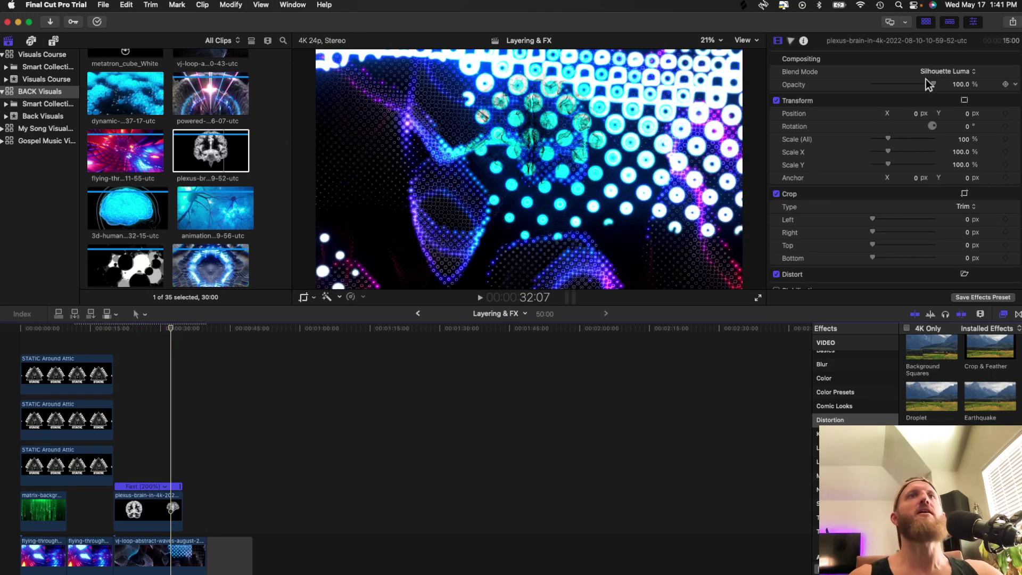
Step: Zoom the timeline around 22 seconds and add the trippy-voronoi clip after the neon loop
left_click(117, 410)
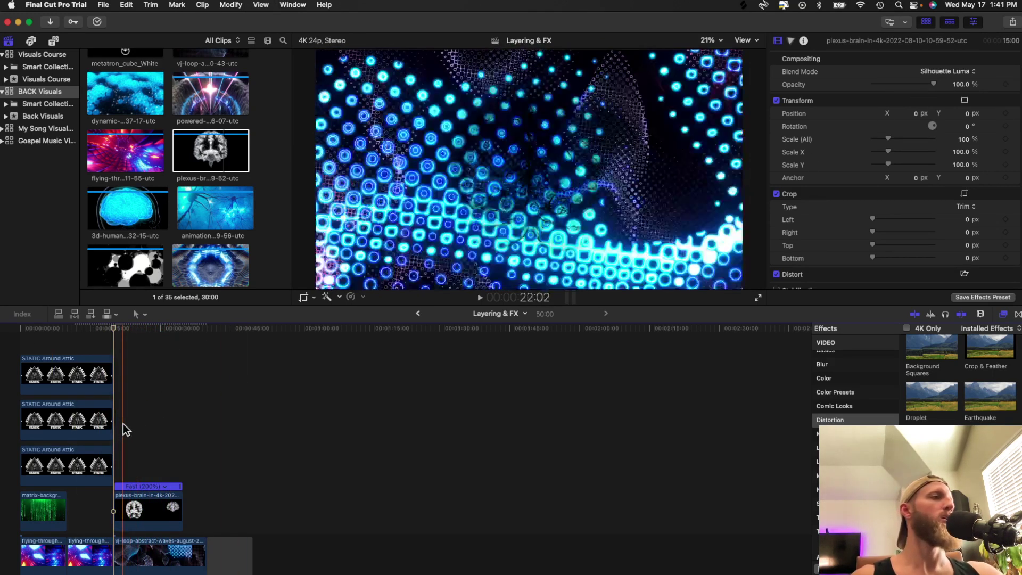
key("super+equal")
key("super+equal")
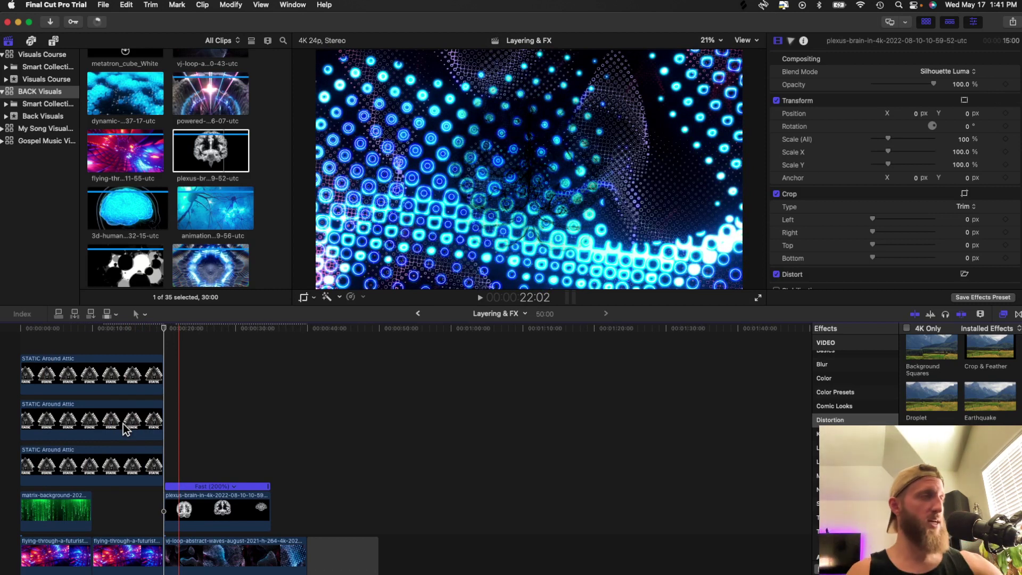
left_click_drag(192, 276, 319, 513)
Step: Stack the plexus-brain clip above the voronoi vortex clip and play the new stack
left_click_drag(209, 508, 349, 455)
left_click(309, 414)
key("space")
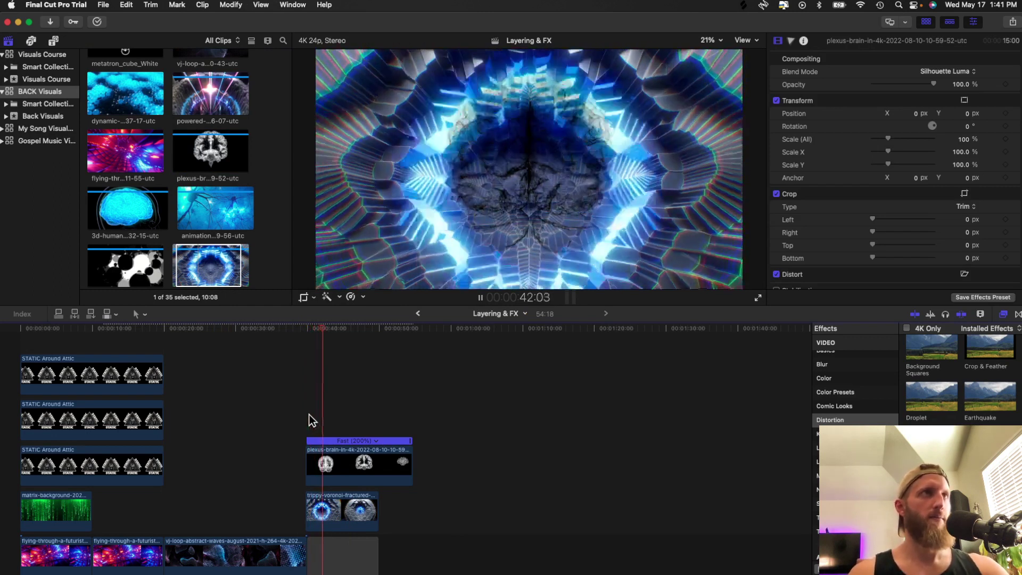
key("space")
Step: Set the brain clip's Blend Mode to Overlay and play from about 41 seconds
left_click(354, 463)
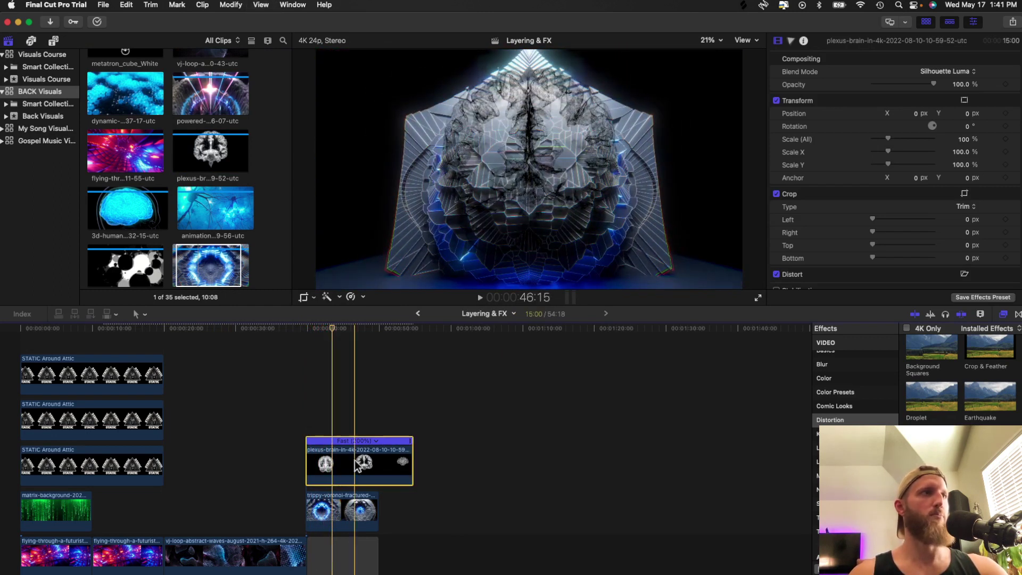
left_click(937, 71)
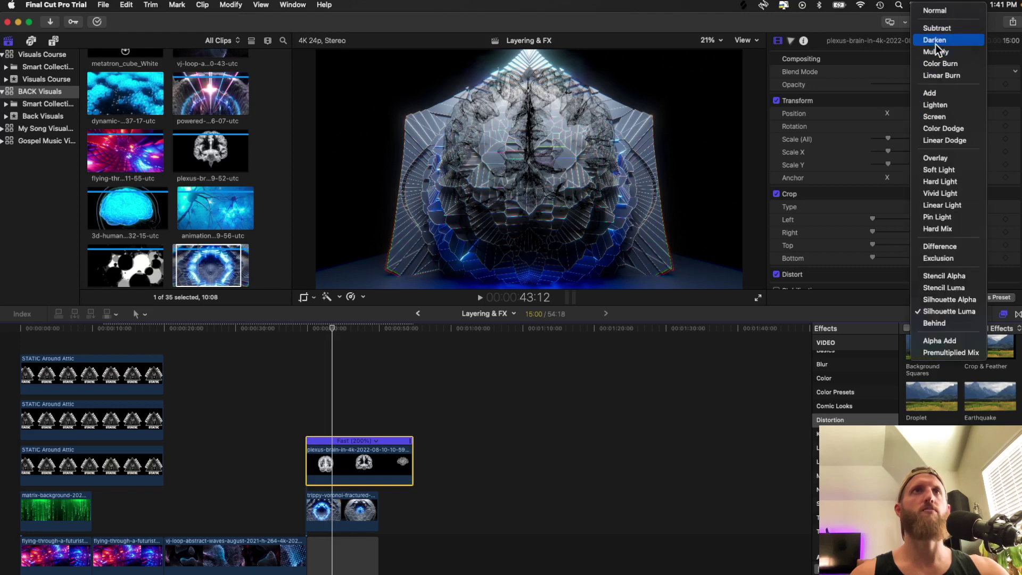
left_click(936, 157)
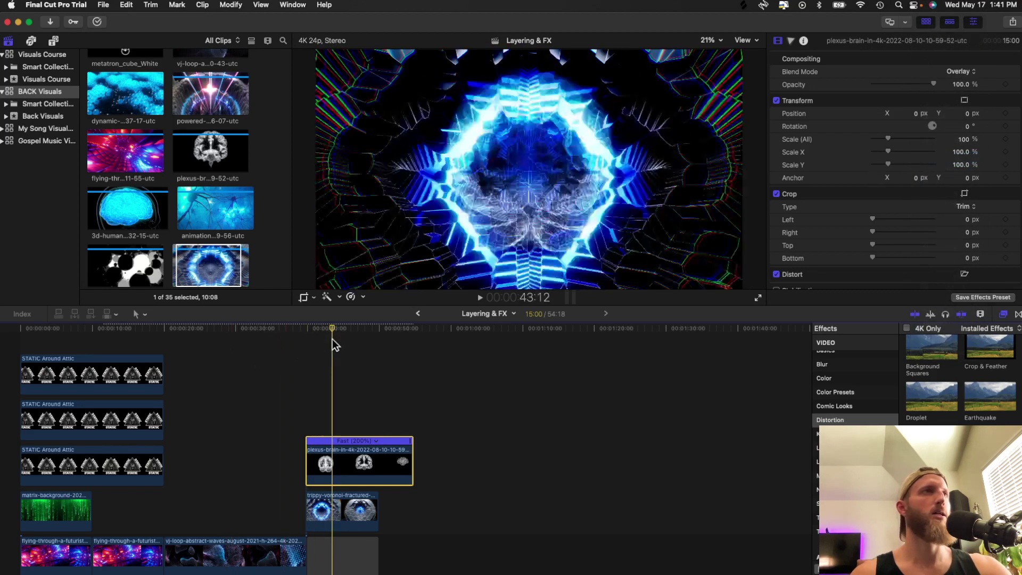
left_click(318, 340)
key("space")
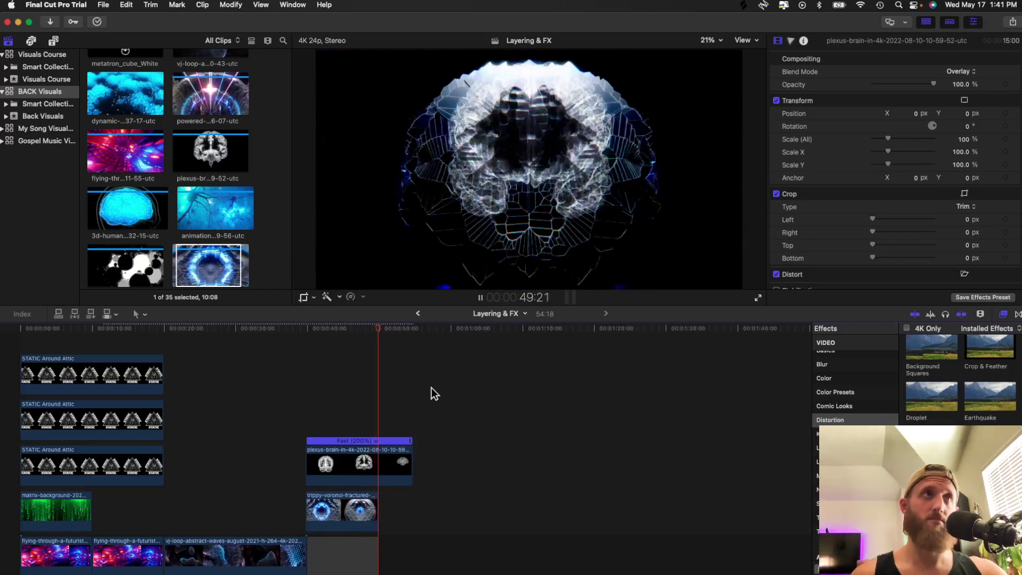
key("space")
left_click(319, 390)
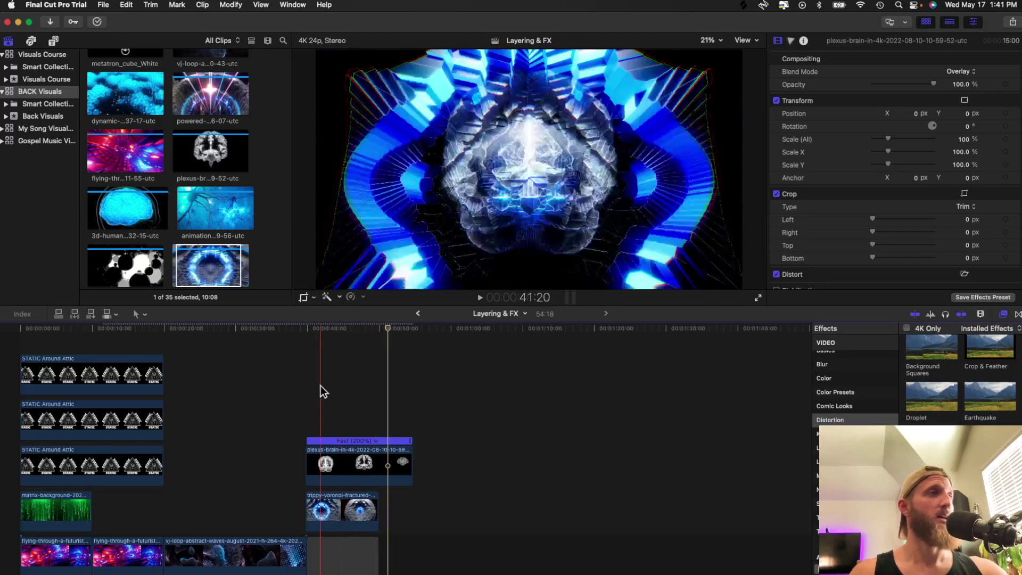
left_click(311, 364)
key("space")
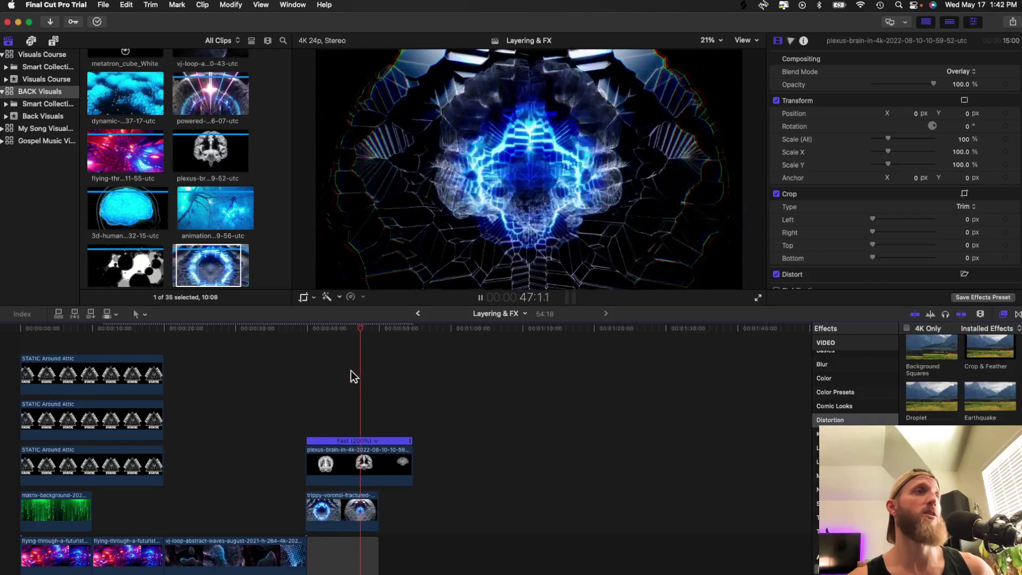
key("space")
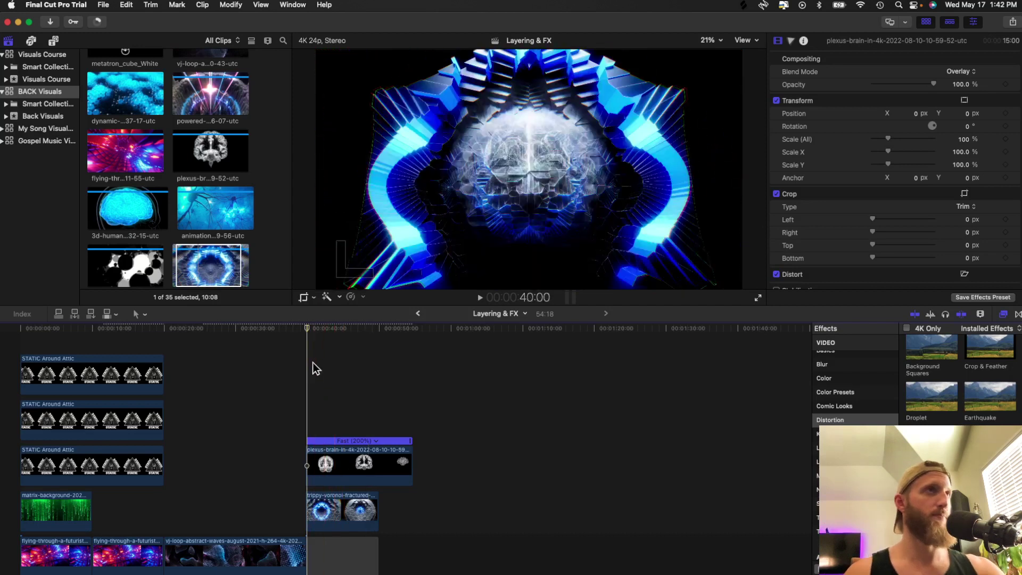
key("space")
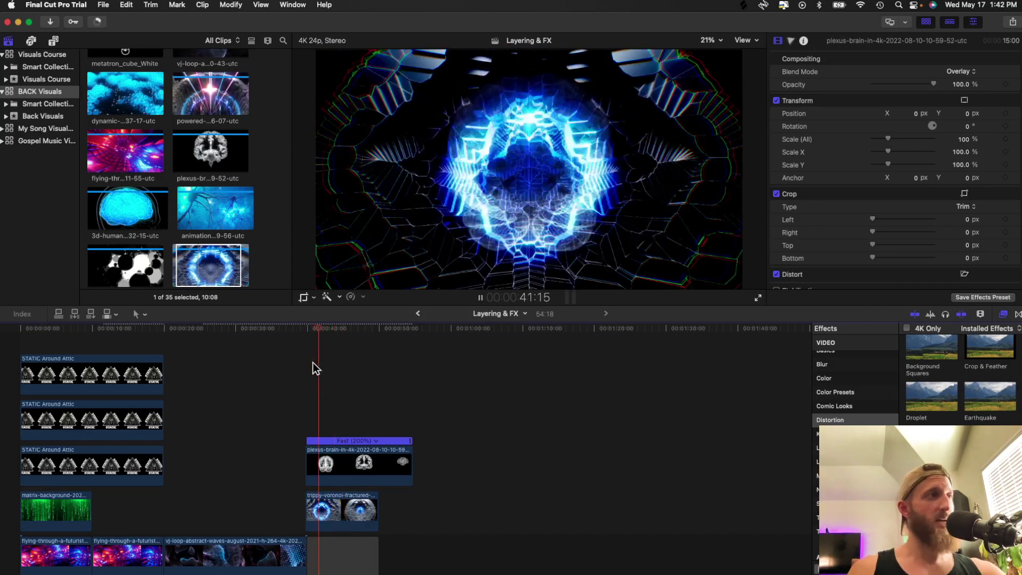
key("space")
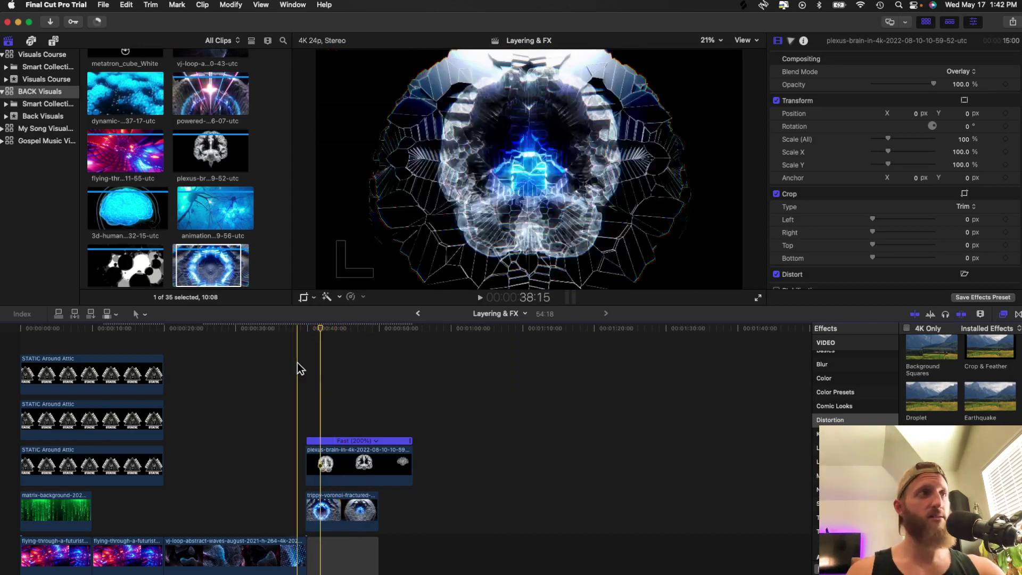
left_click(358, 359)
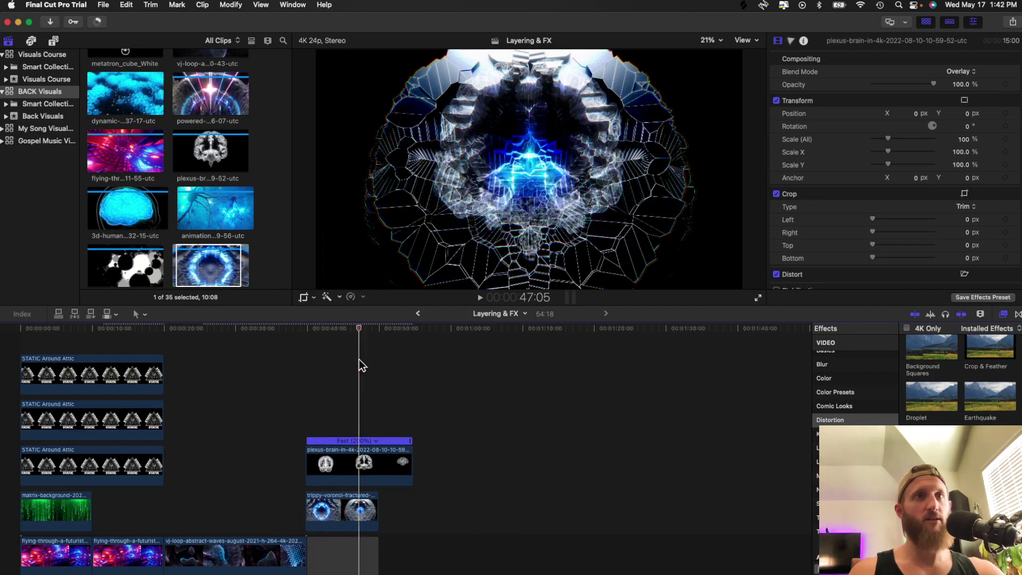